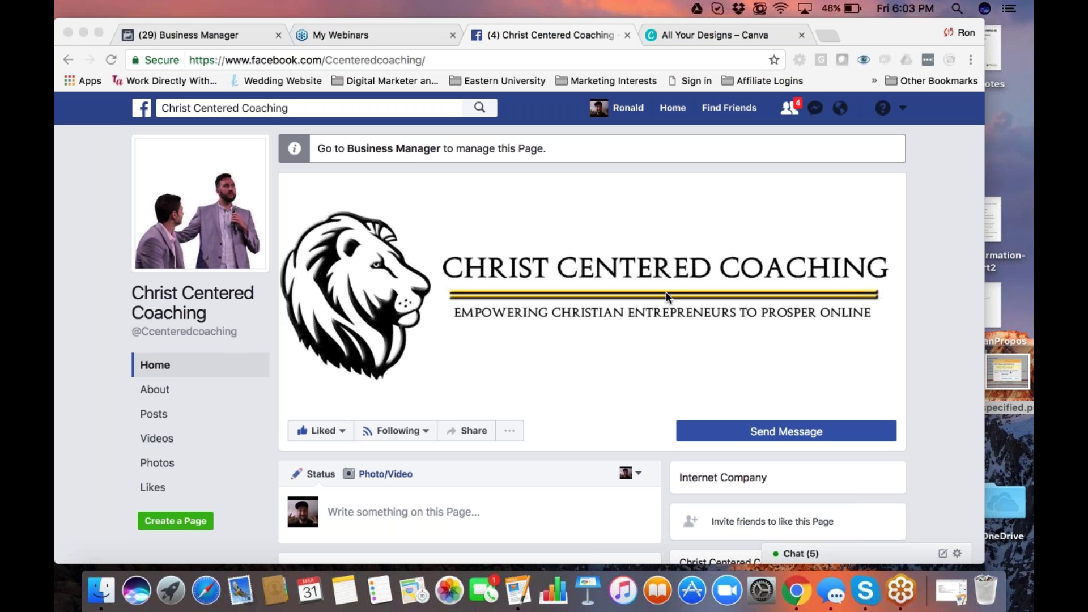
scroll(665, 292, "down", 3)
scroll(665, 292, "down", 5)
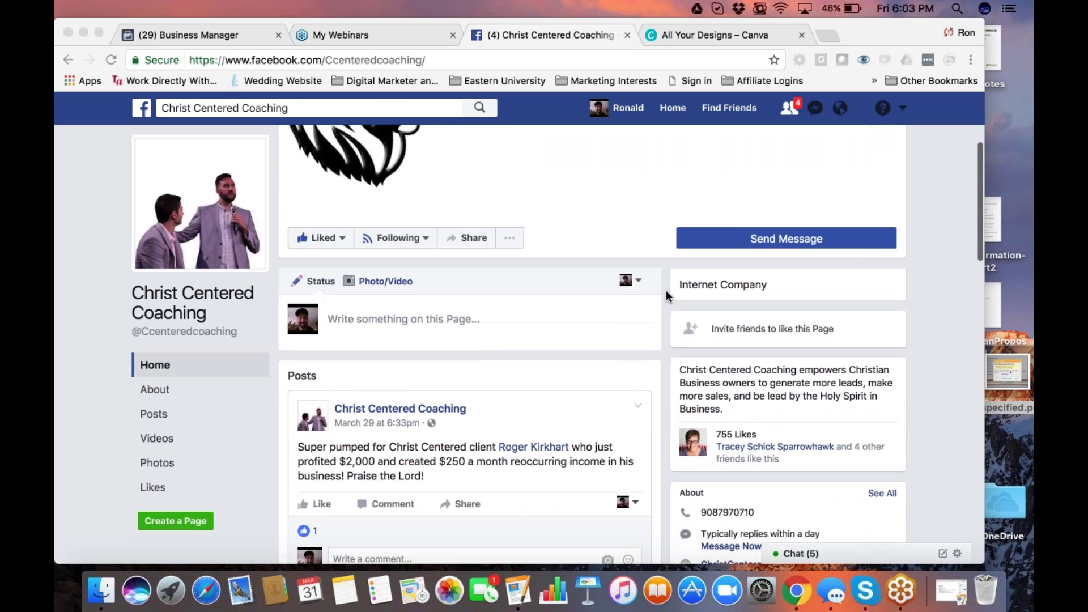
scroll(665, 291, "up", 4)
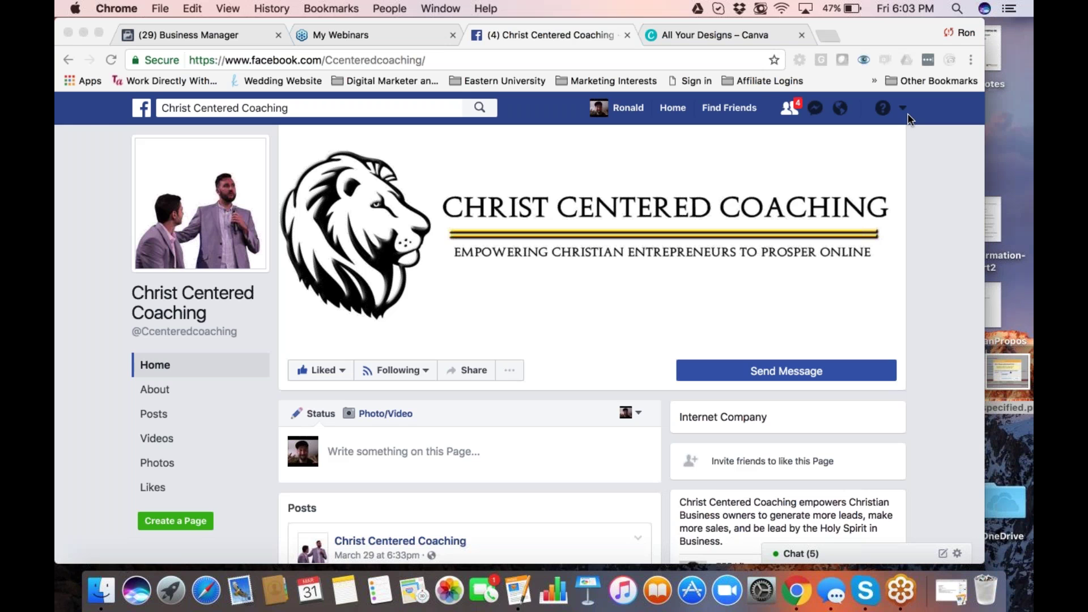
- Enlarge the web page to 125% and open the personal ad accounts list through Manage Ads
key("super+equal")
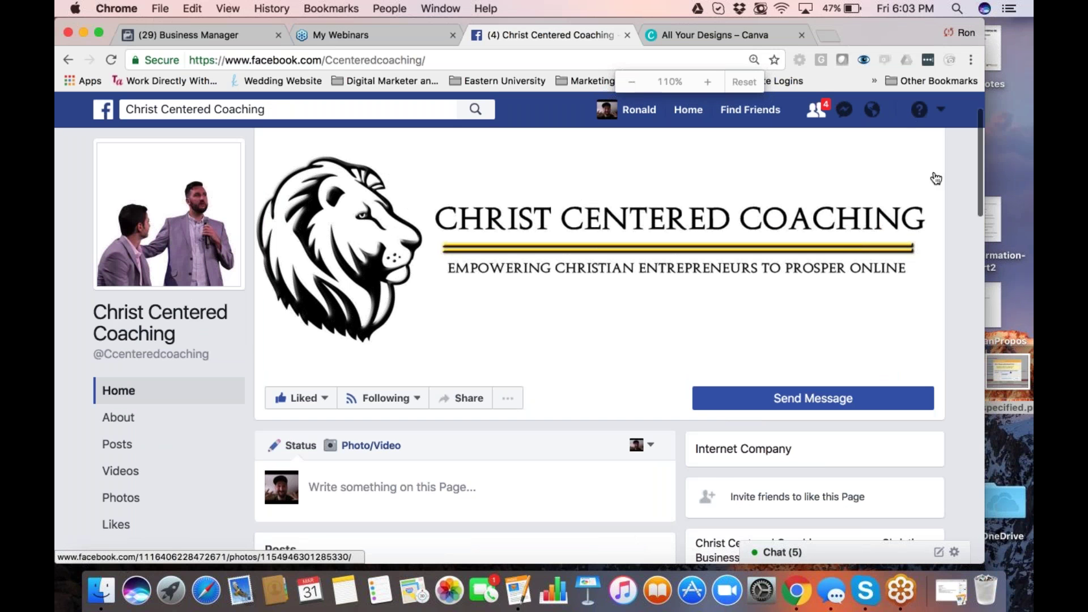
key("super+equal")
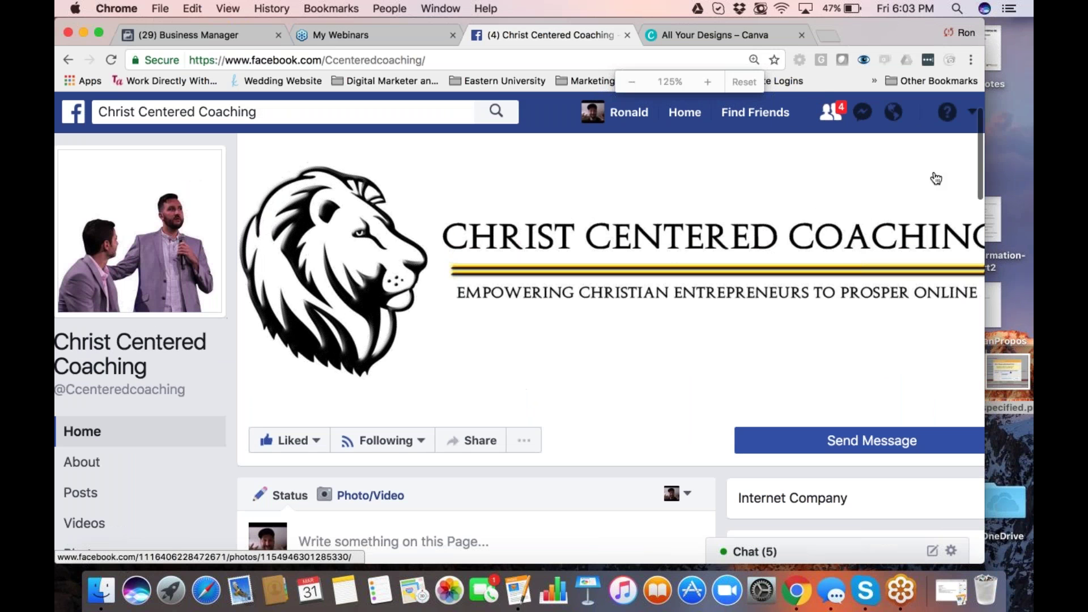
left_click(972, 112)
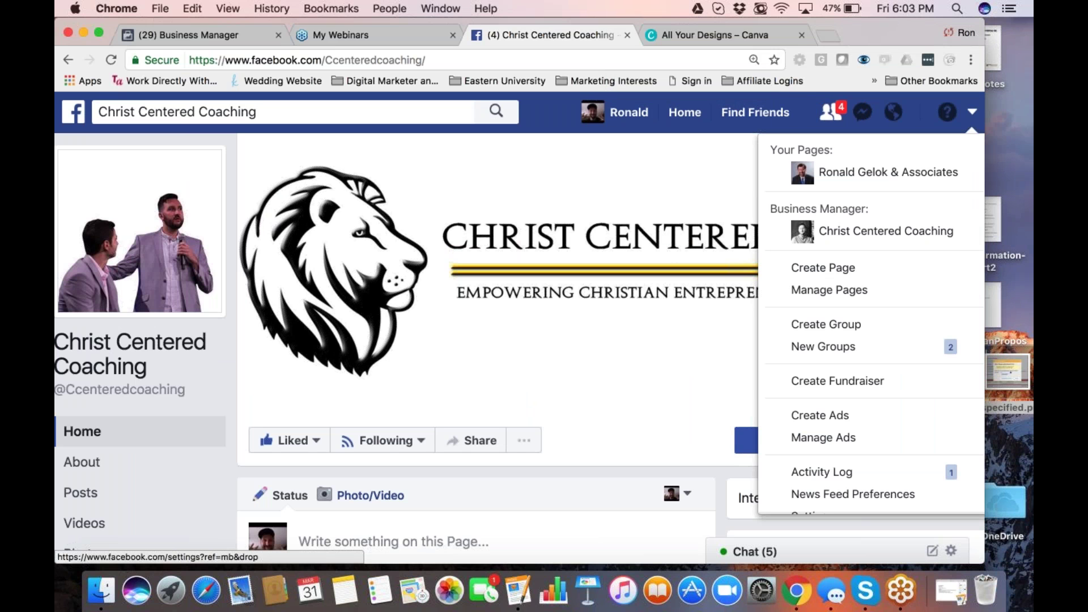
left_click(858, 442)
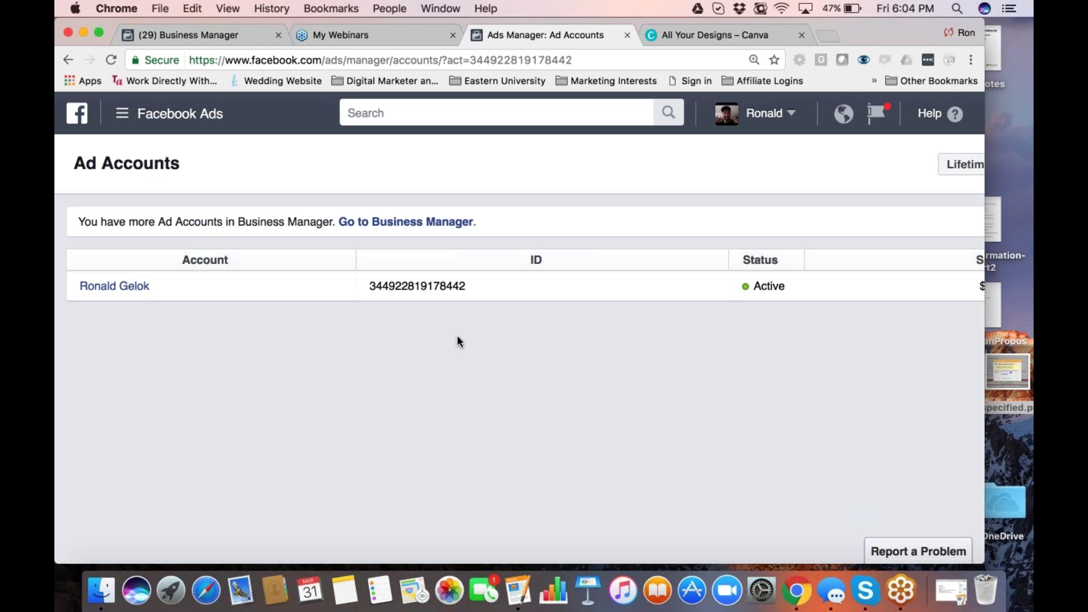
- Open the CCC Ad Account from Business Manager and start creating a new ad
left_click(197, 27)
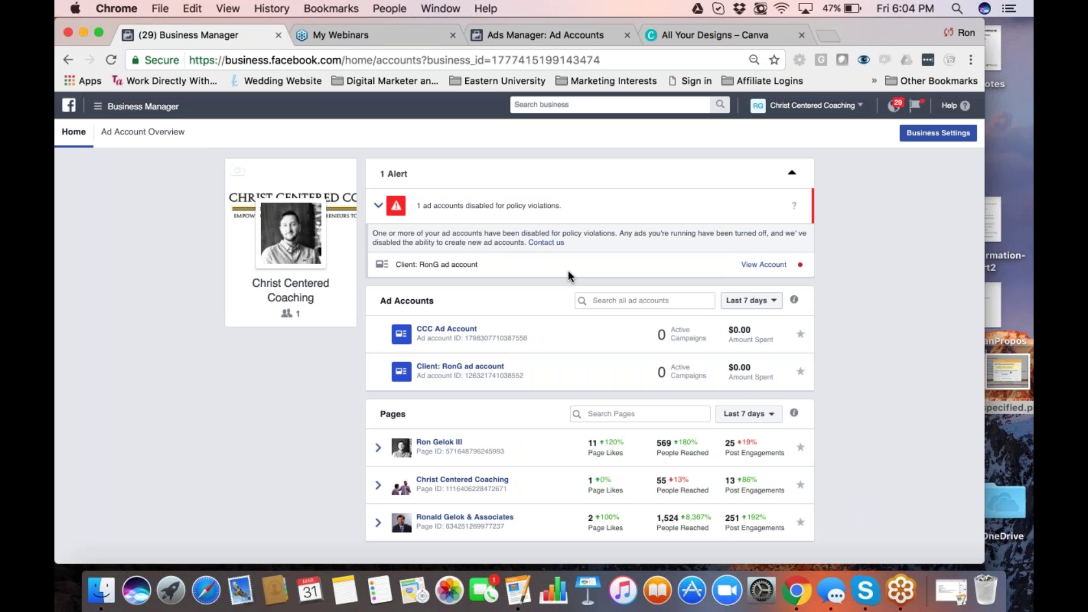
left_click(460, 335)
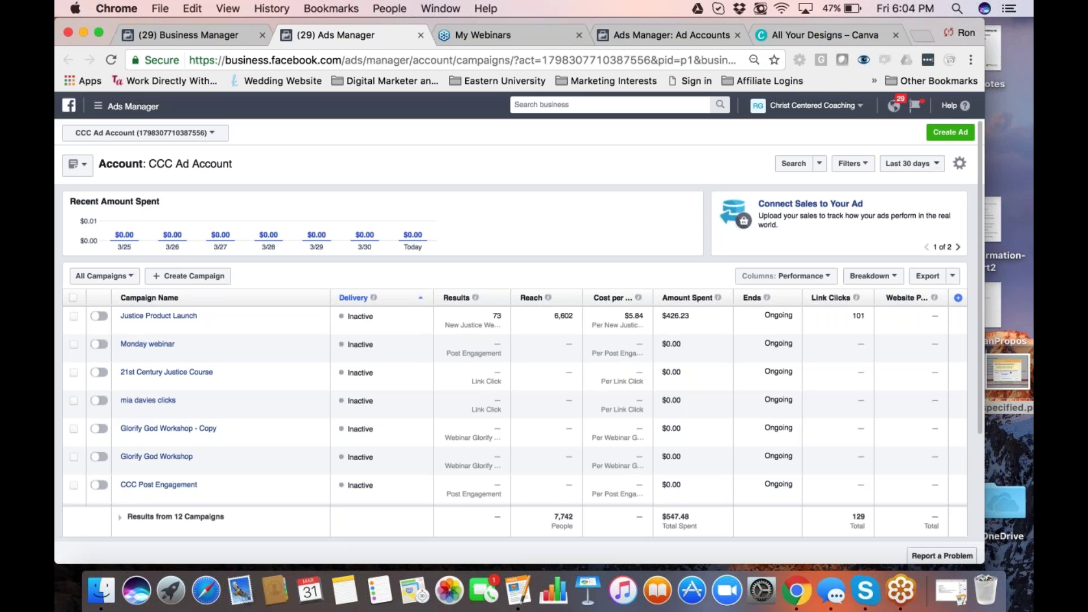
left_click(950, 134)
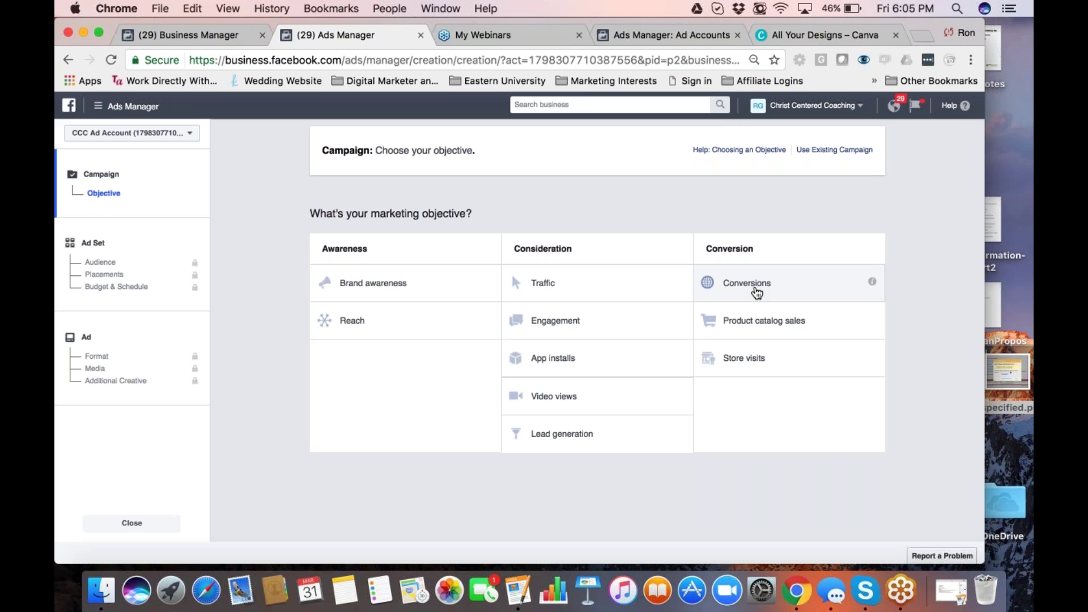
- Choose Traffic as the campaign's marketing objective and select the default campaign name for editing
left_click(557, 289)
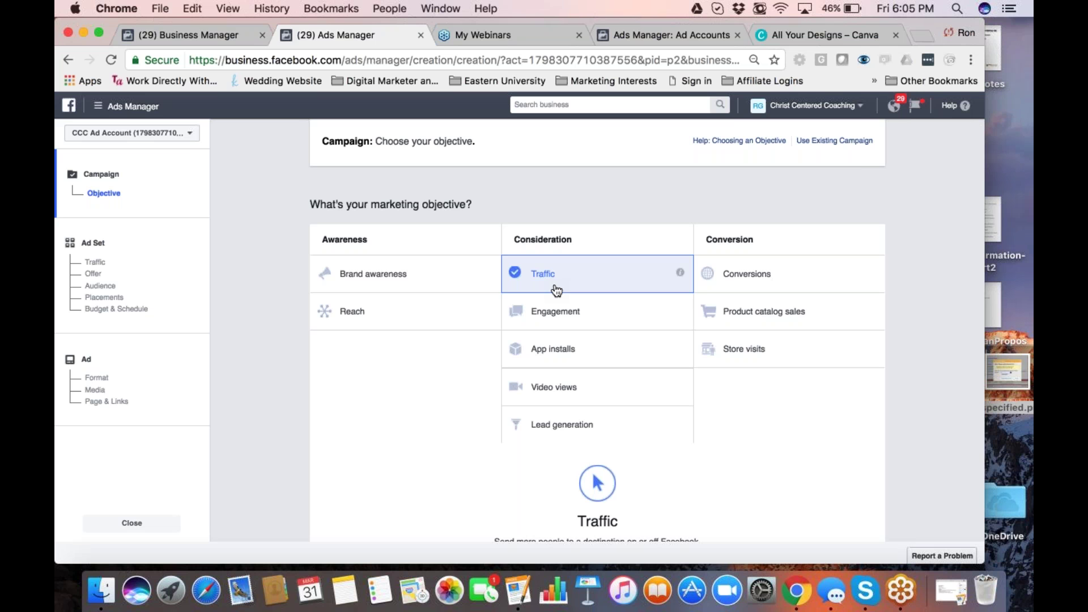
scroll(627, 418, "down", 3)
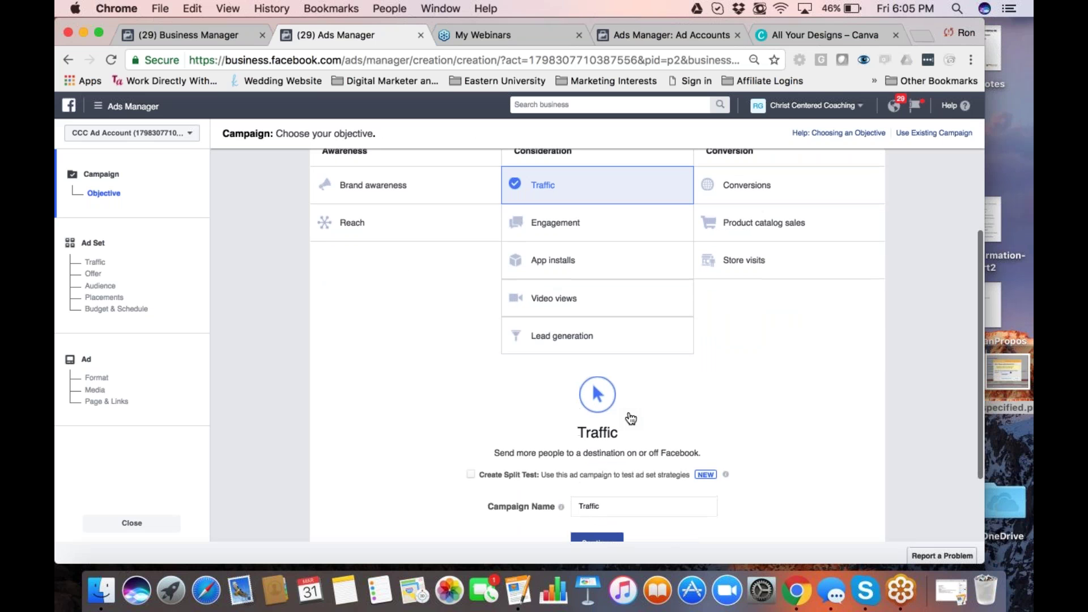
scroll(631, 418, "down", 3)
double_click(639, 409)
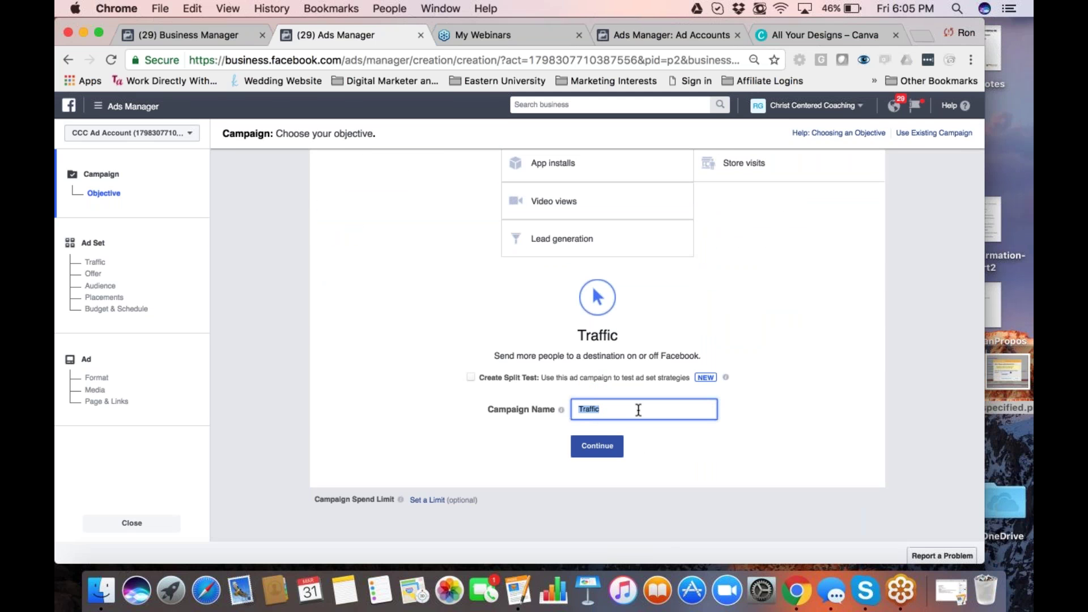
- Find the Create Page option from the Facebook home page and return to the Business Manager overview
left_click(672, 34)
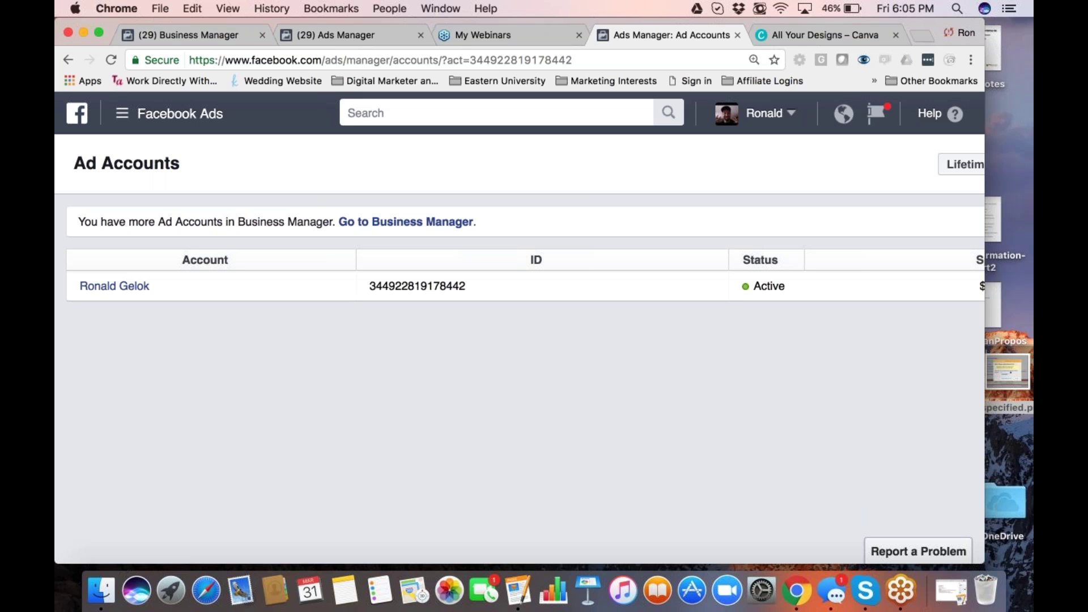
left_click(74, 121)
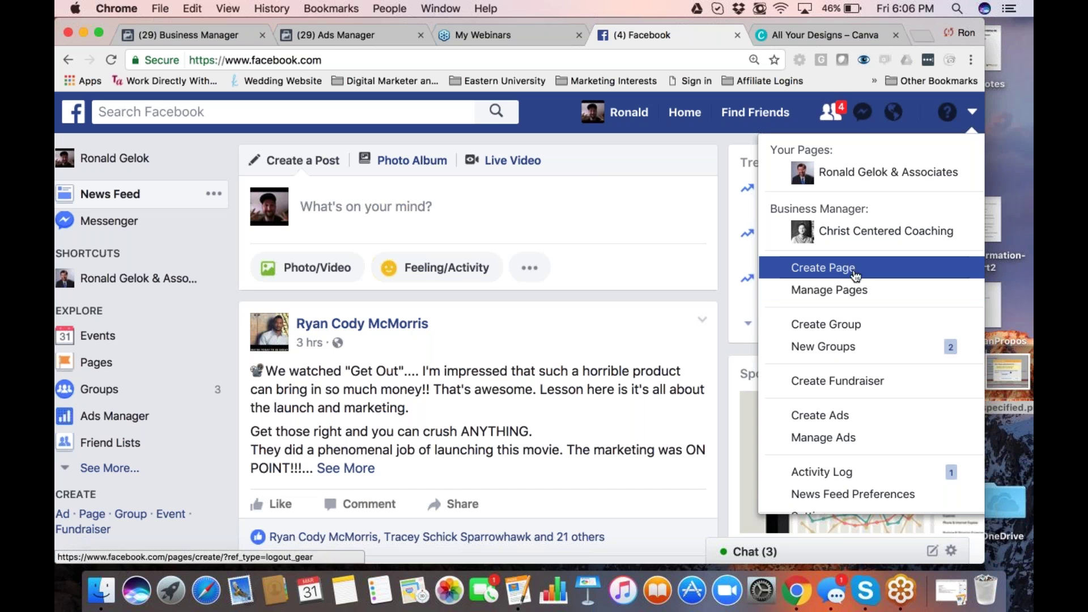
left_click(190, 34)
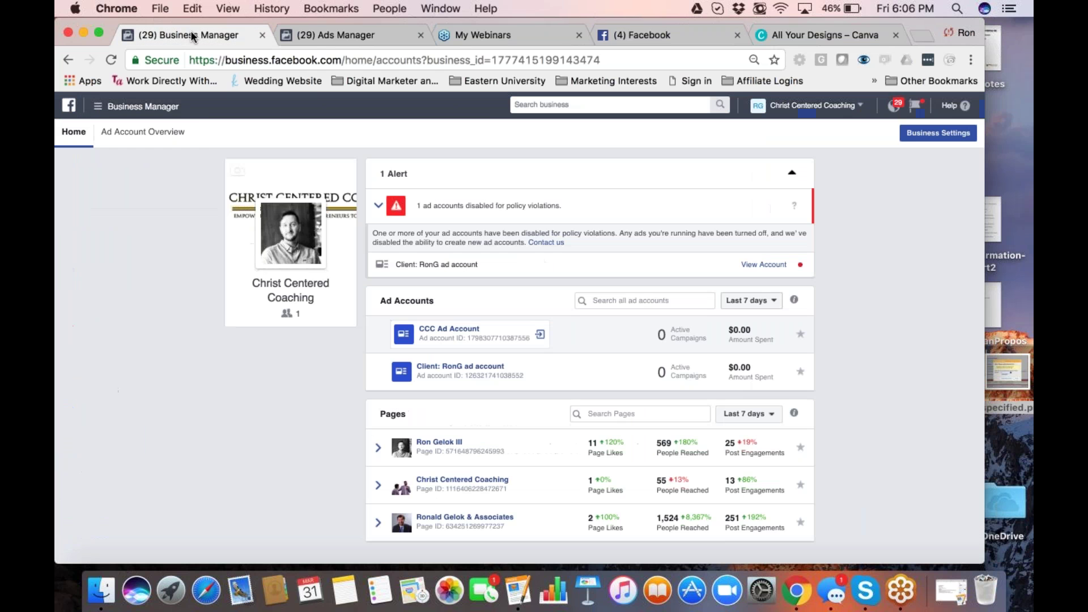
- Name the Traffic campaign "Test Example", continue to the ad set settings and dismiss the offer tip
left_click(326, 37)
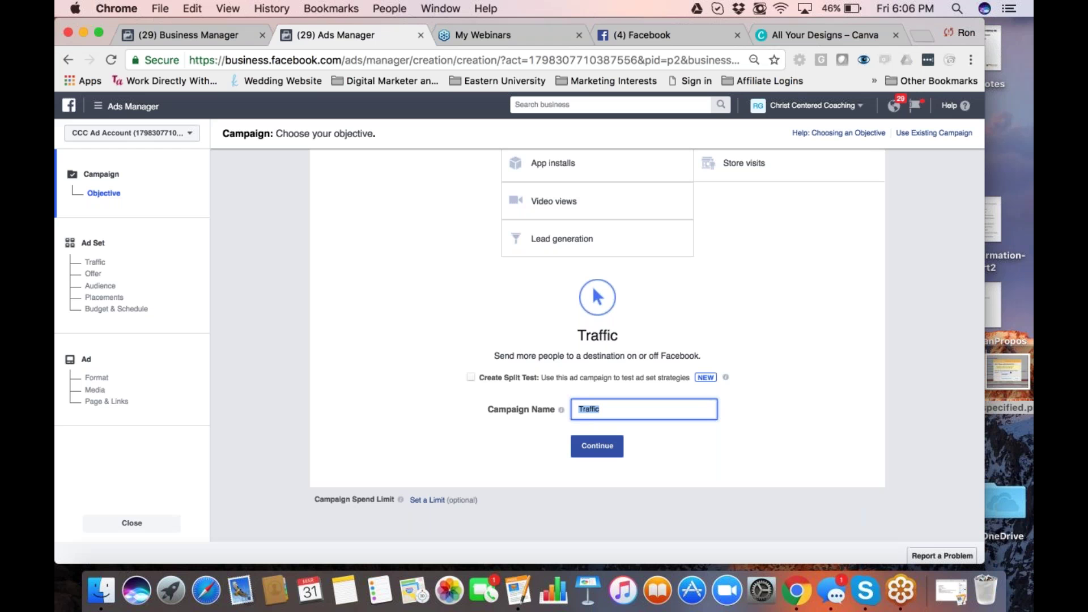
type("Test Example")
left_click(607, 451)
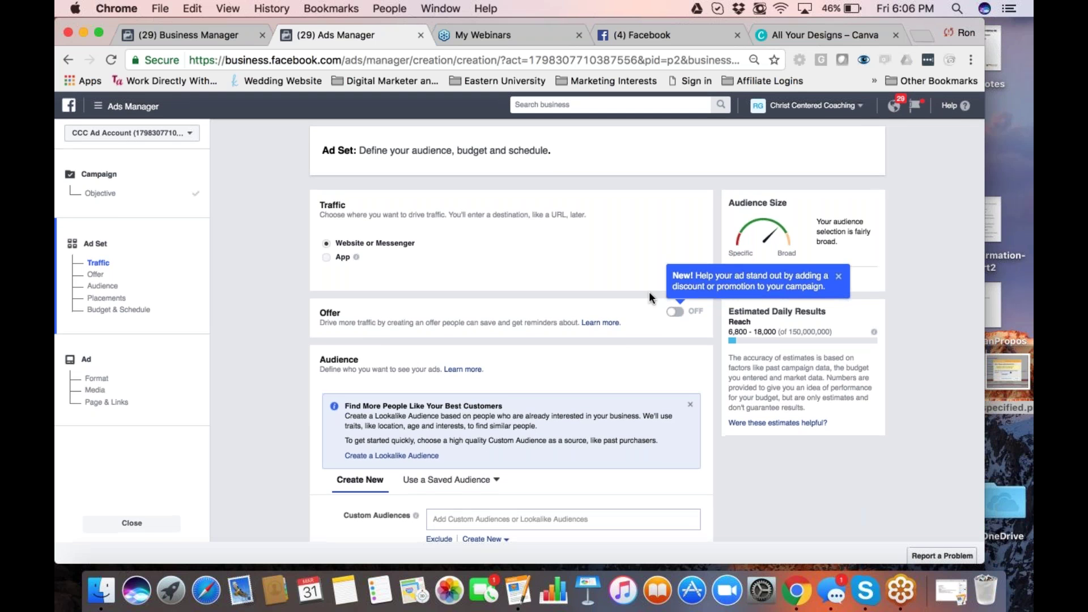
left_click(842, 280)
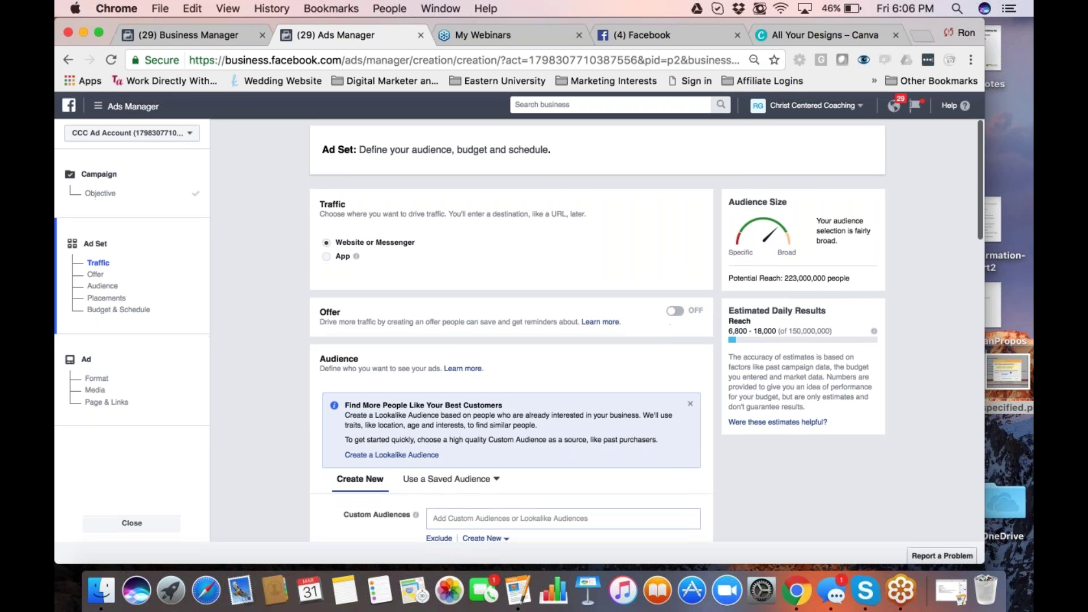
- Remove United States from the ad set audience's targeted locations
scroll(521, 329, "down", 3)
scroll(510, 341, "down", 10)
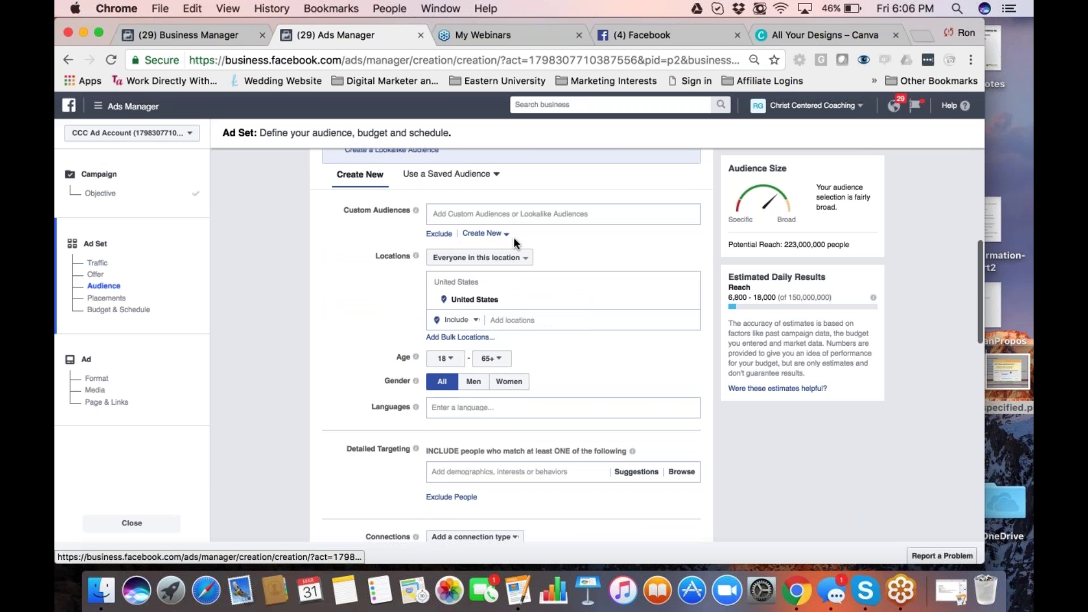
mouse_move(415, 356)
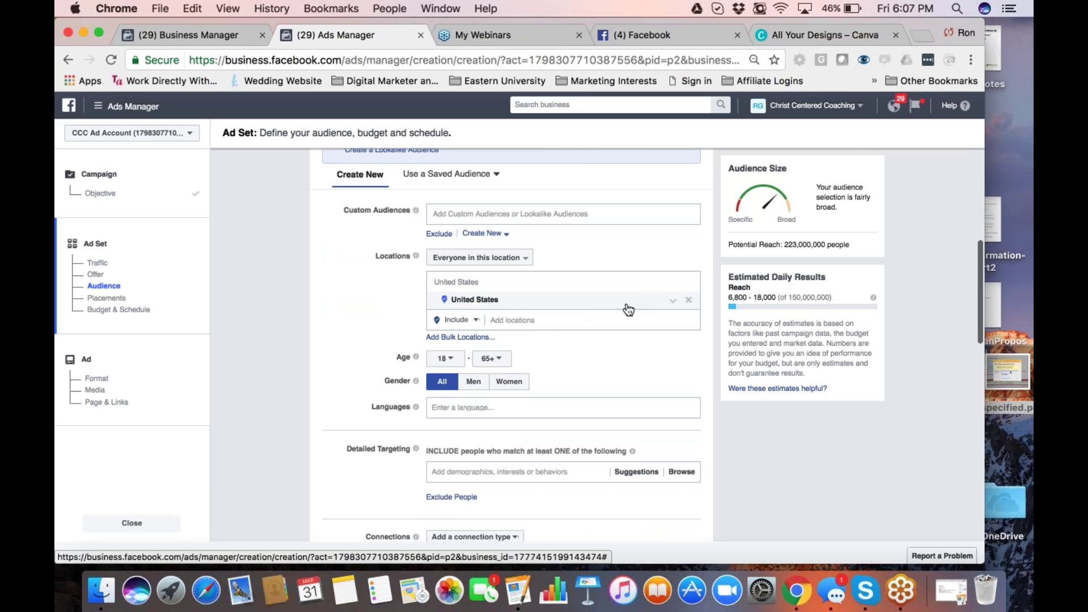
left_click(690, 301)
- Try the countries Sweden and Norway as audience locations and remove both again
type("s")
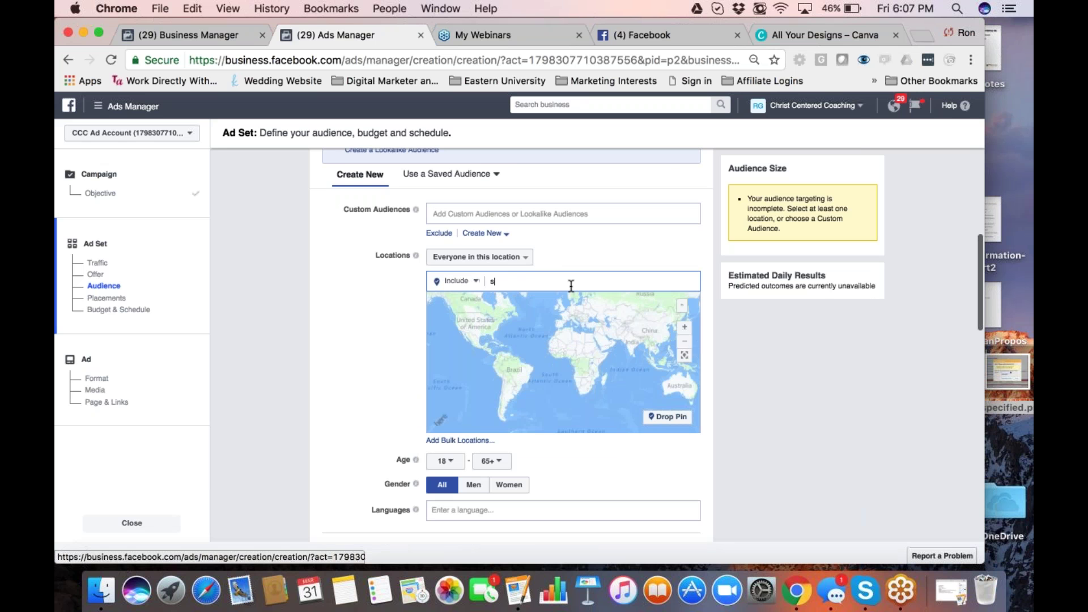
type("wede")
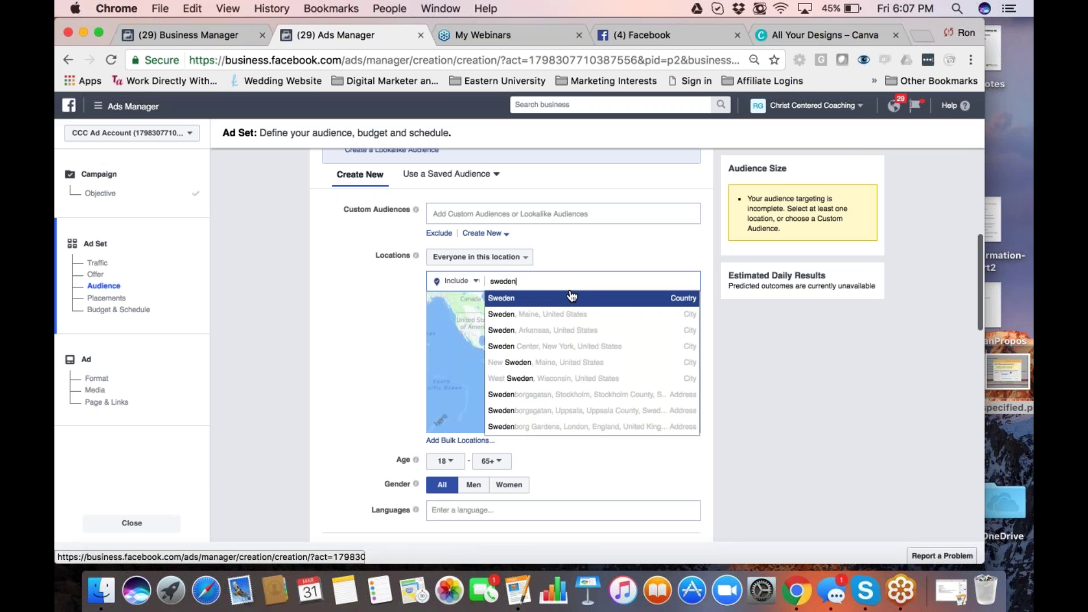
left_click(571, 297)
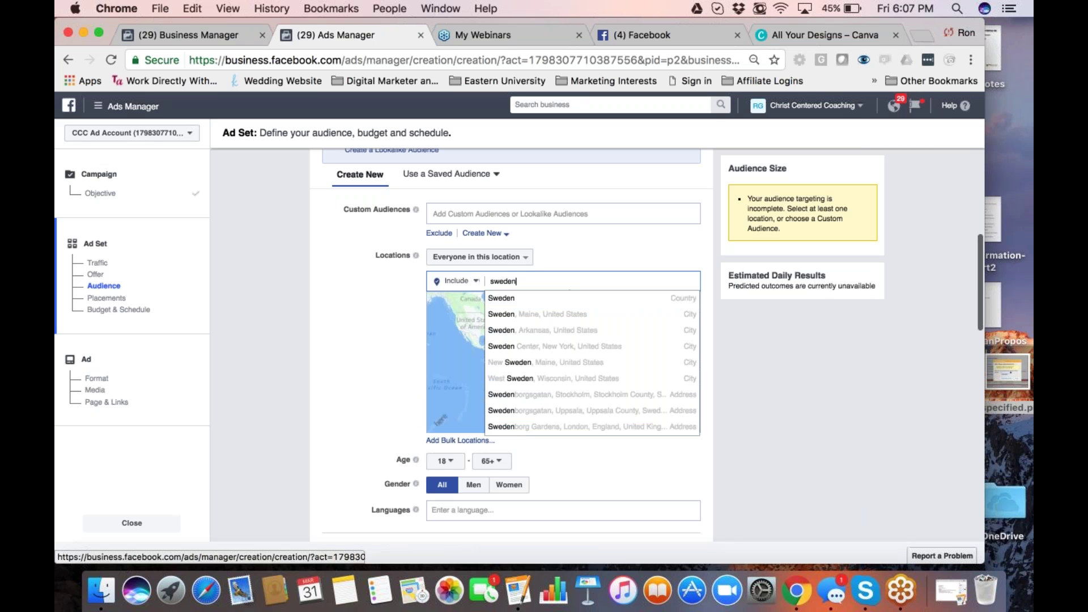
left_click(576, 299)
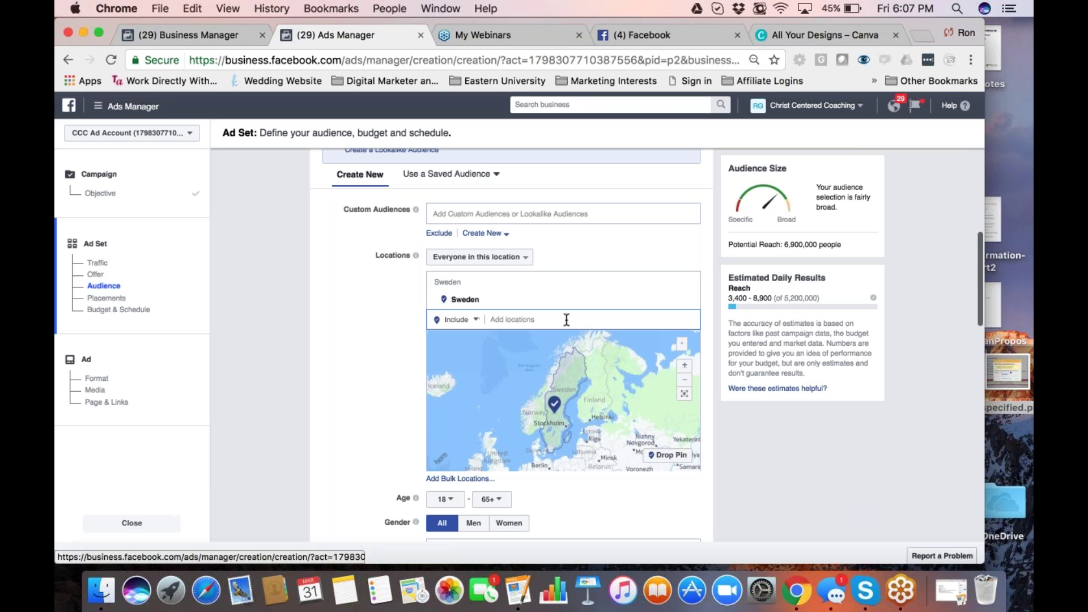
type("norway")
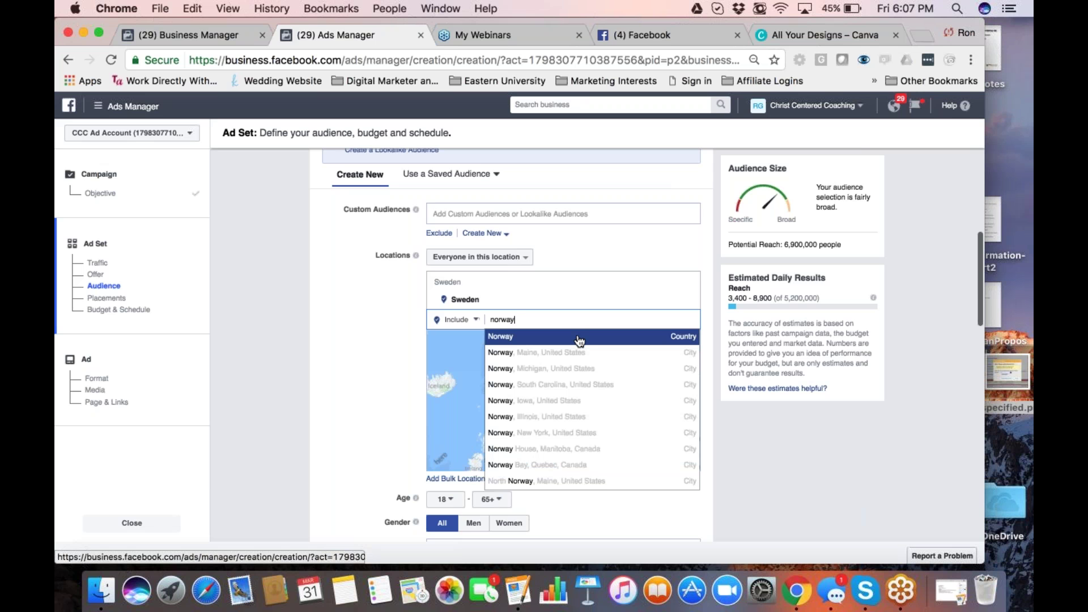
left_click(580, 340)
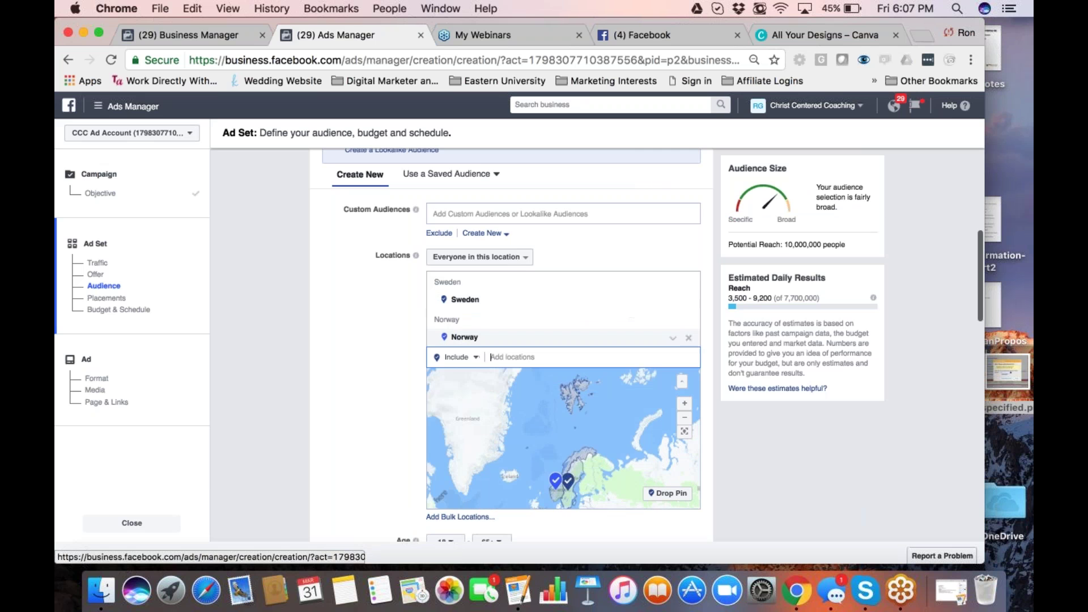
left_click(689, 339)
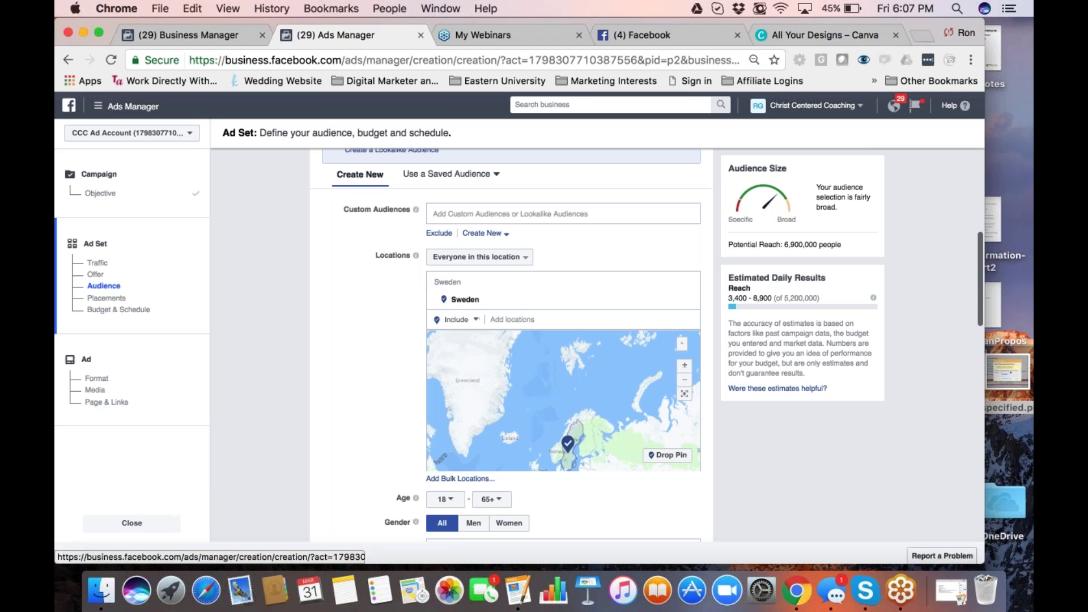
left_click(692, 299)
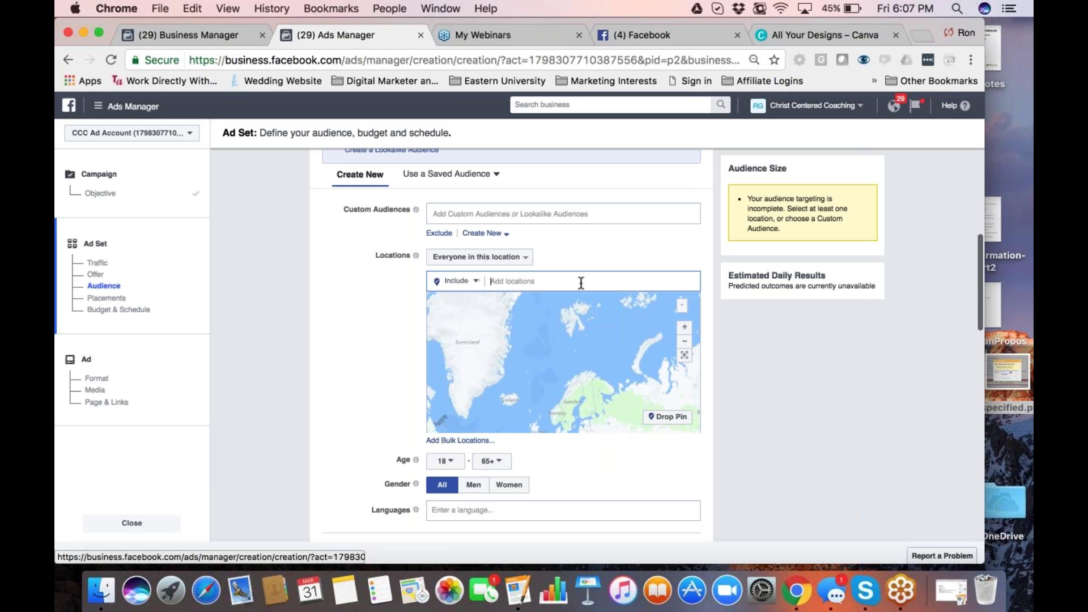
- Target Clinton, New Jersey as the audience location, including cities within a 50-mile radius
type("clinton")
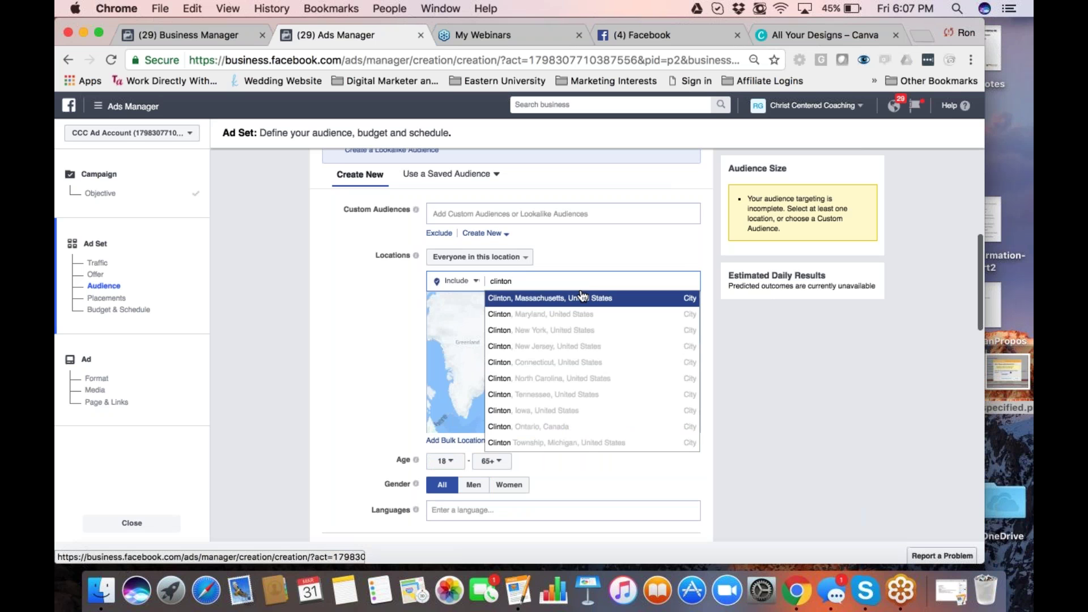
left_click(561, 347)
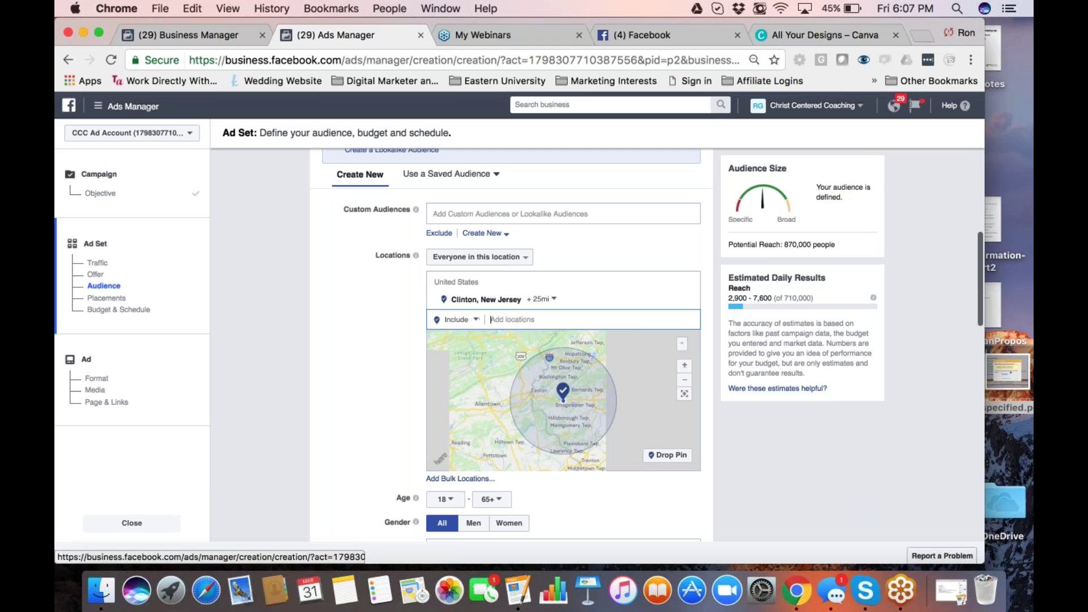
left_click(541, 299)
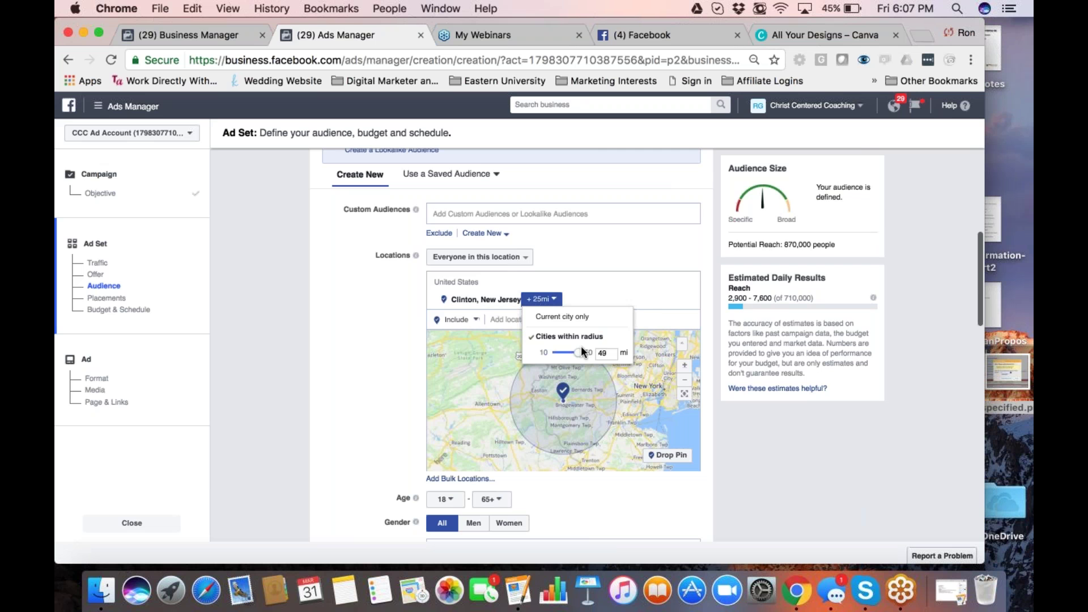
key("Return")
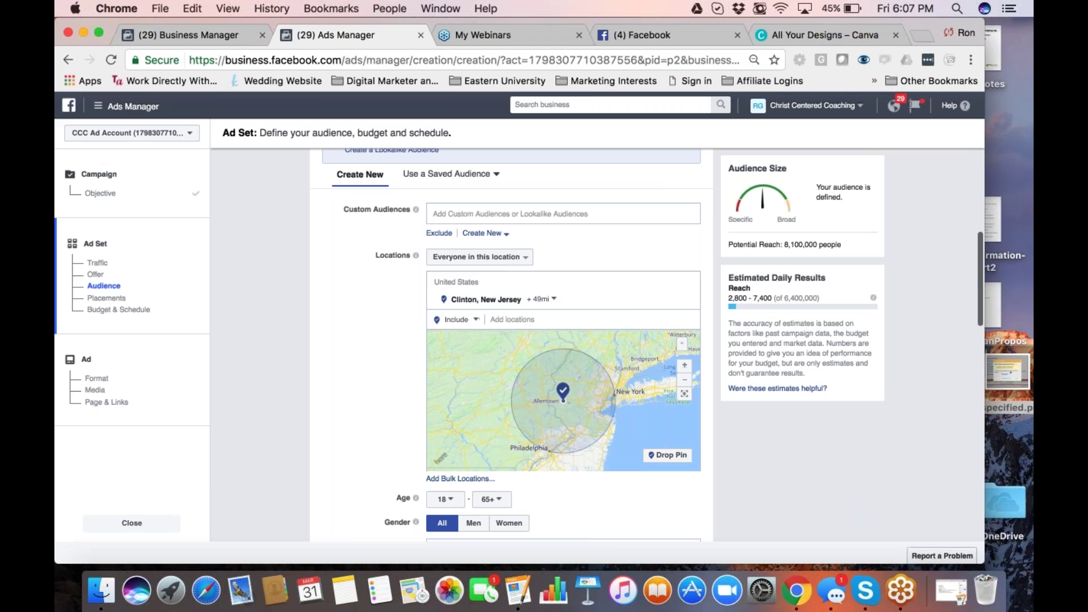
left_click(542, 299)
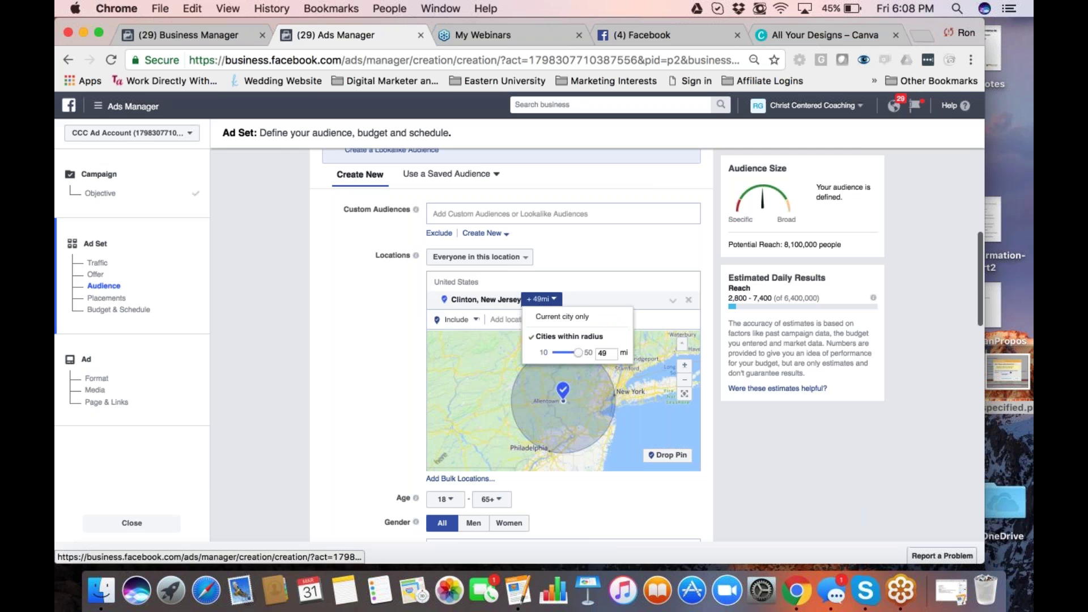
left_click_drag(580, 358, 591, 352)
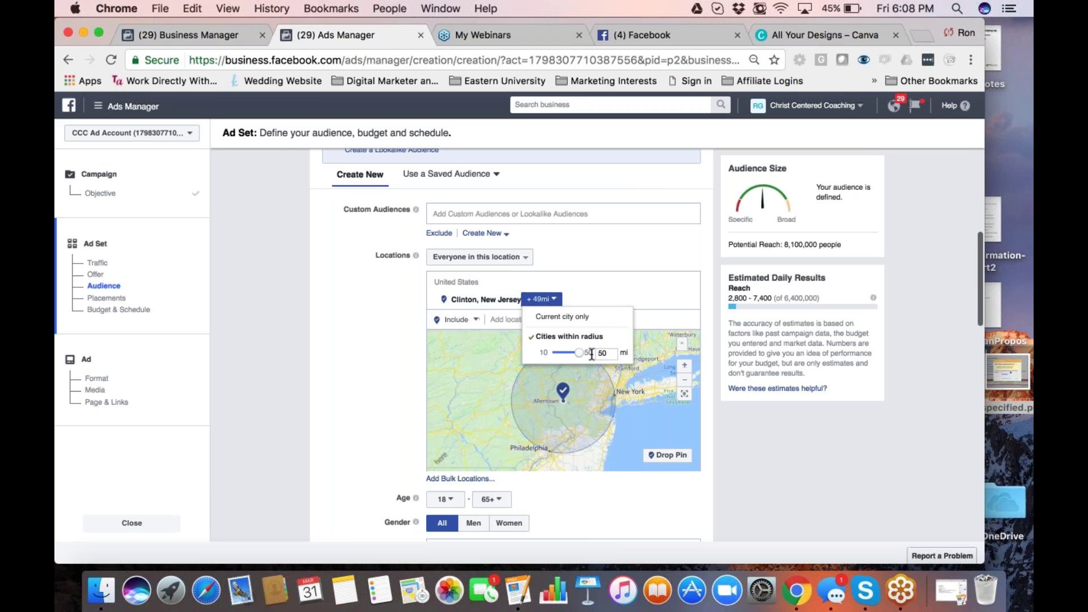
left_click(339, 358)
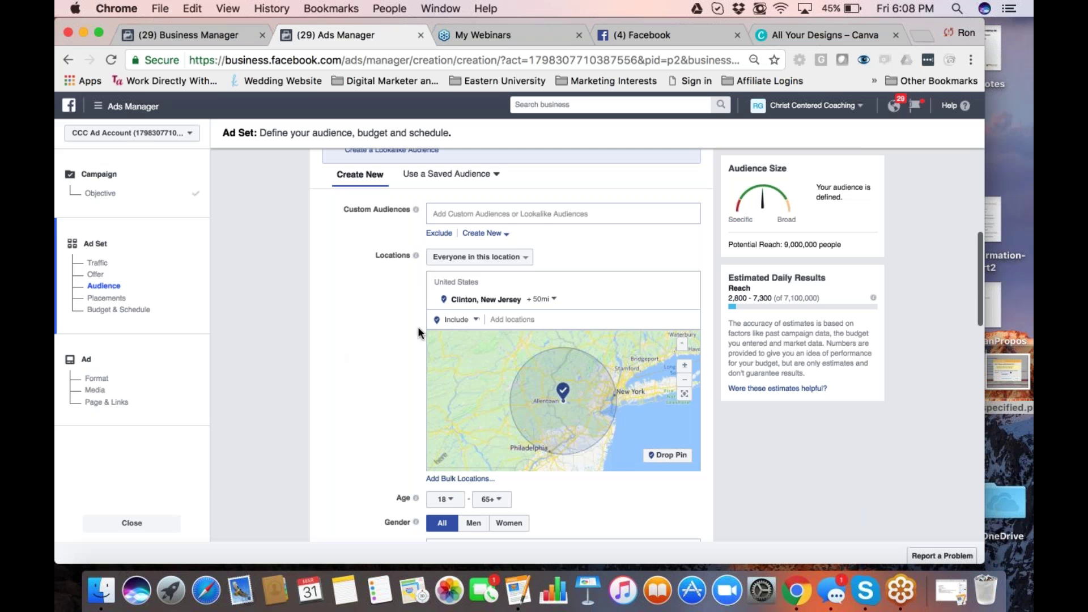
- Set the ad set audience's age range to 25–54
scroll(418, 327, "down", 5)
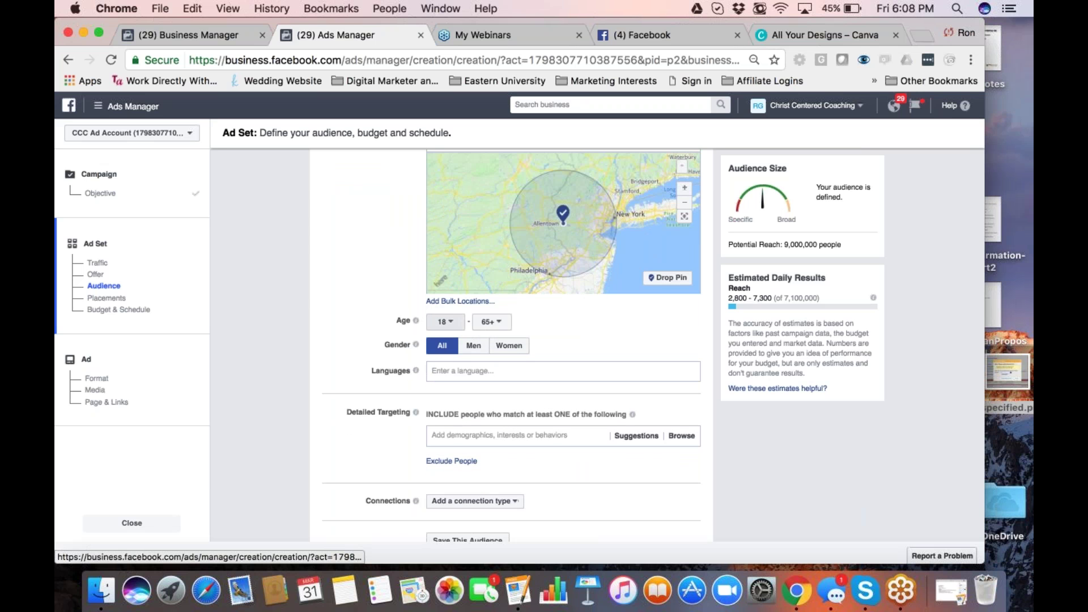
left_click(454, 322)
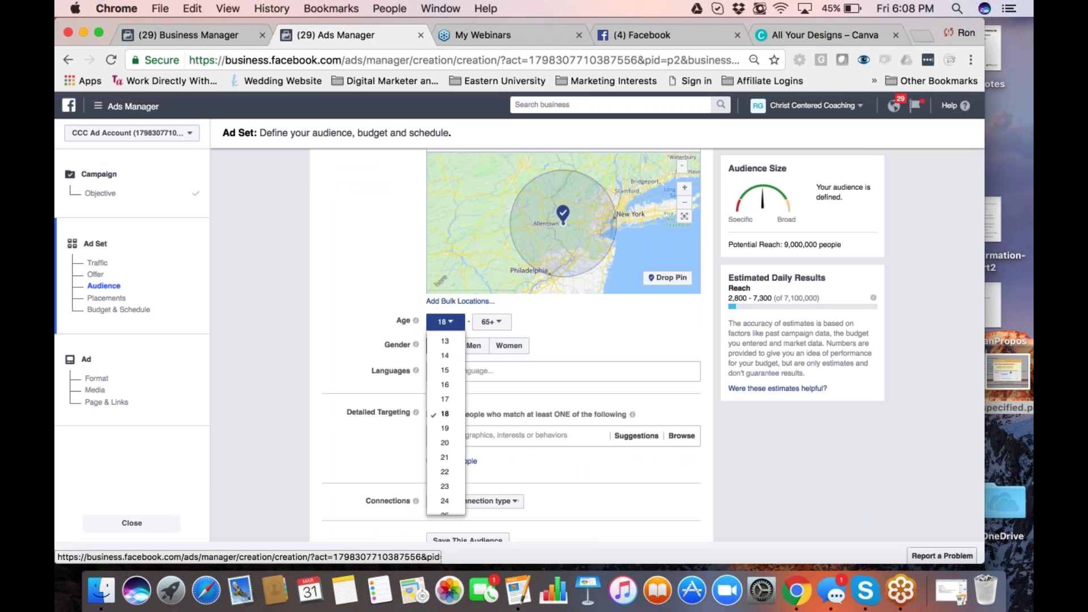
scroll(448, 466, "down", 5)
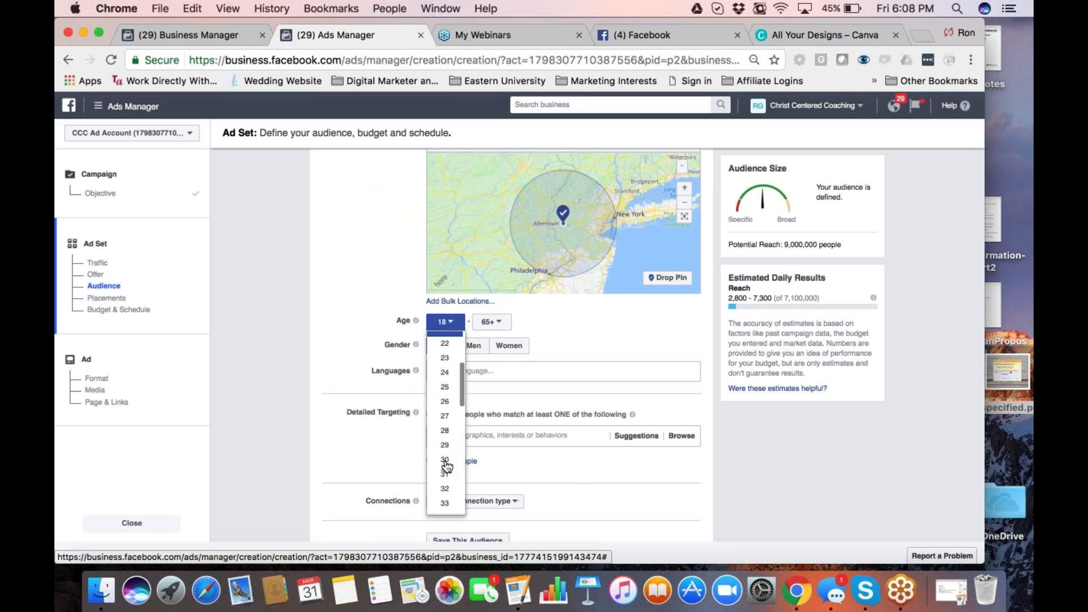
left_click(453, 383)
left_click(490, 322)
scroll(489, 468, "down", 5)
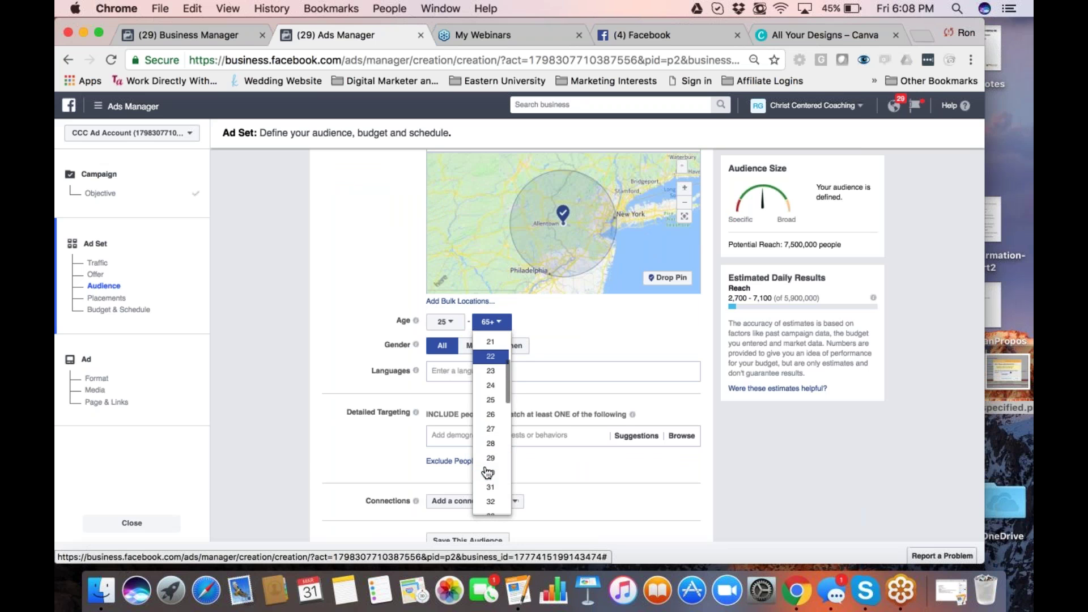
scroll(487, 474, "down", 3)
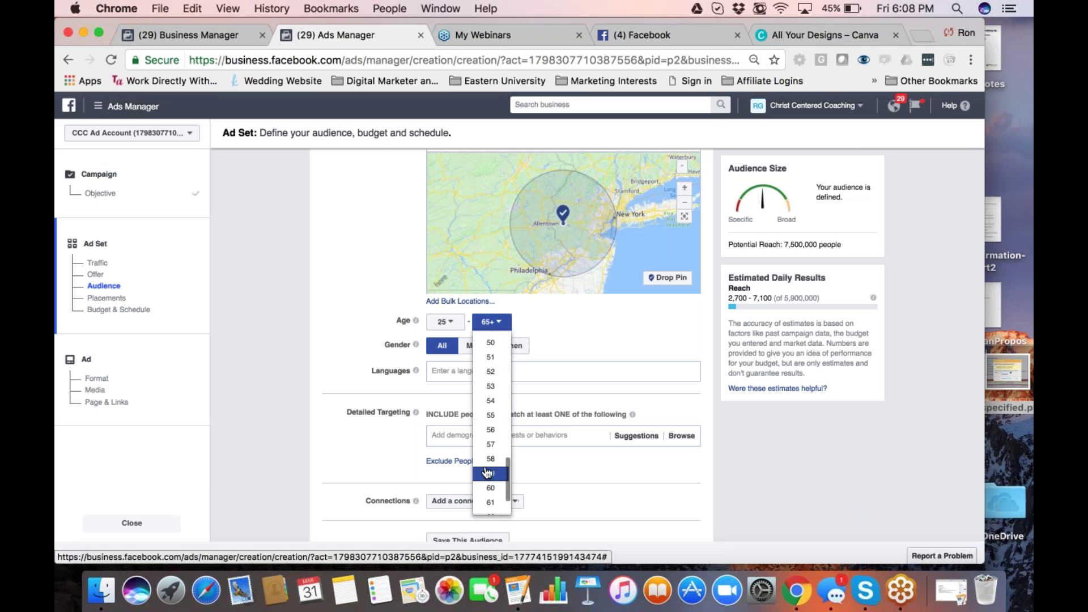
left_click(491, 402)
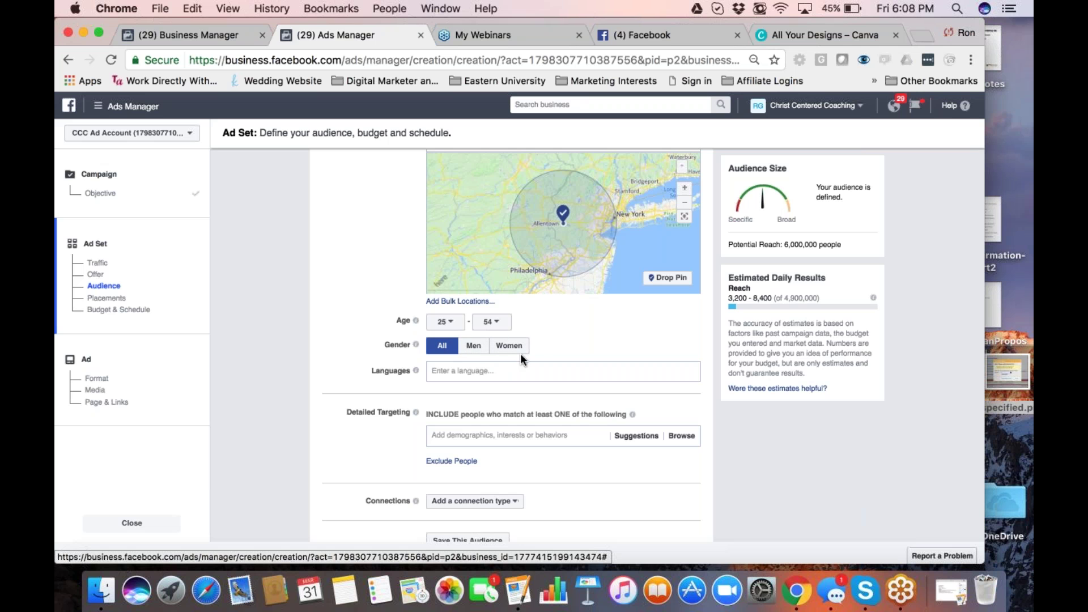
- Add the interests Cats and Cat Lovers to the audience's detailed targeting
scroll(540, 359, "down", 5)
left_click(637, 265)
left_click(482, 265)
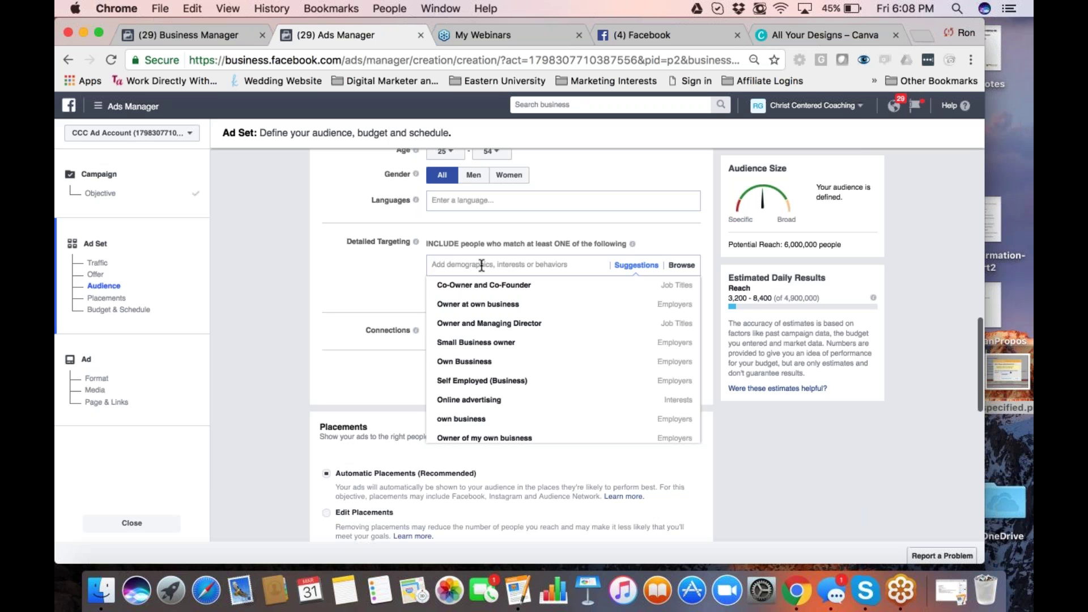
type("cats")
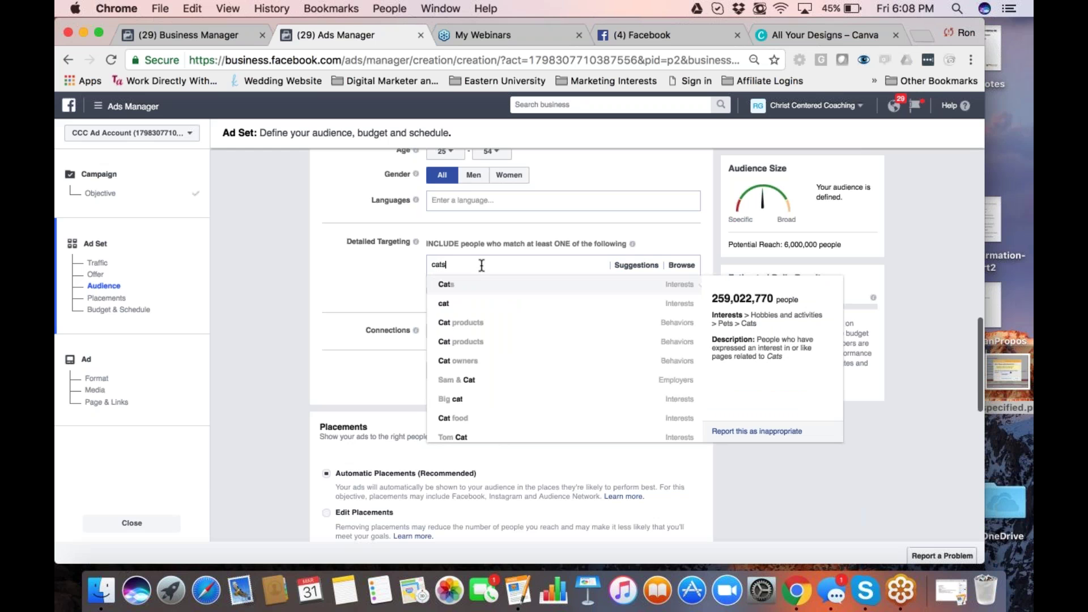
left_click(532, 287)
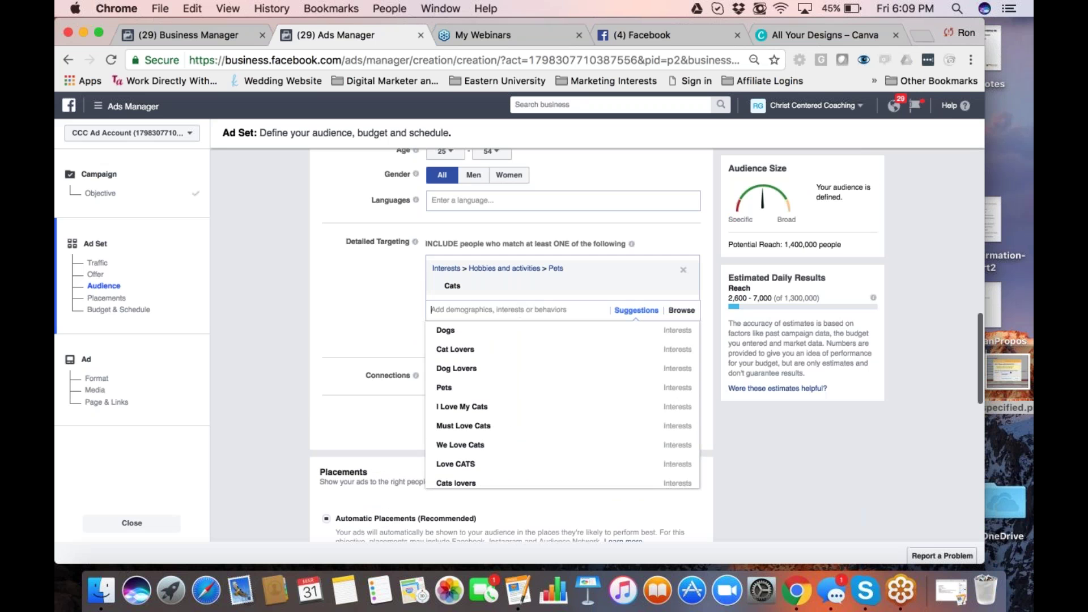
left_click(515, 350)
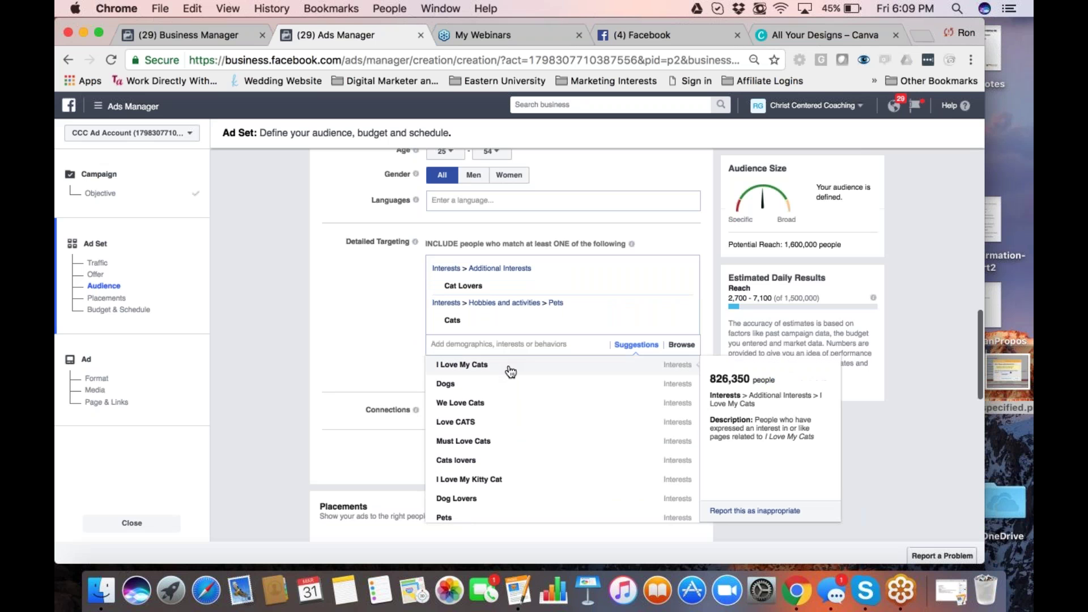
- Add the suggested interests I Love My Cats, I Love My Kitty Cat and Love CATS to the detailed targeting
left_click(510, 368)
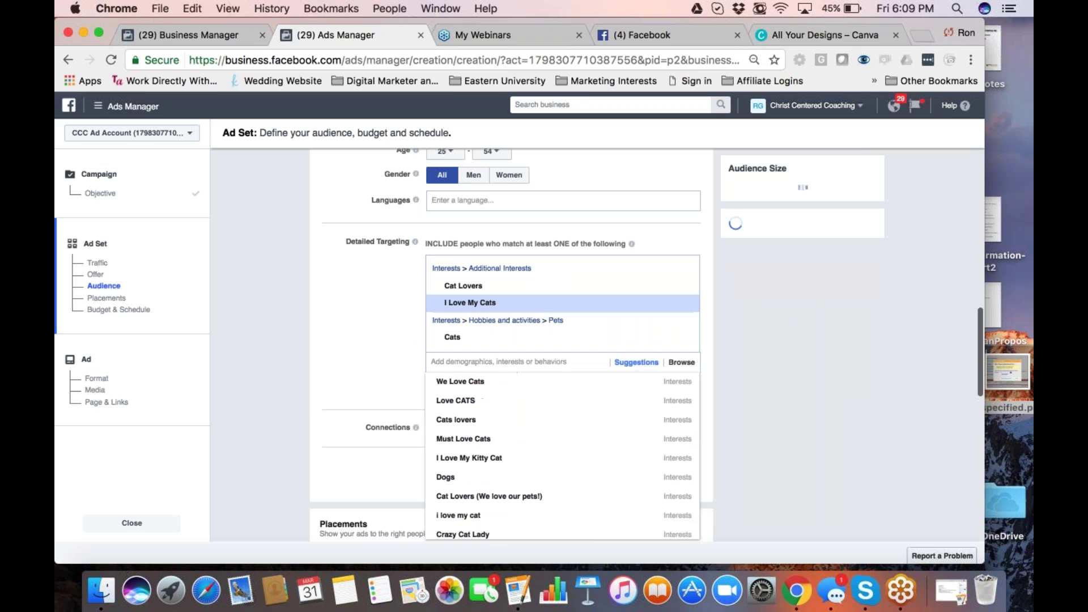
left_click(495, 464)
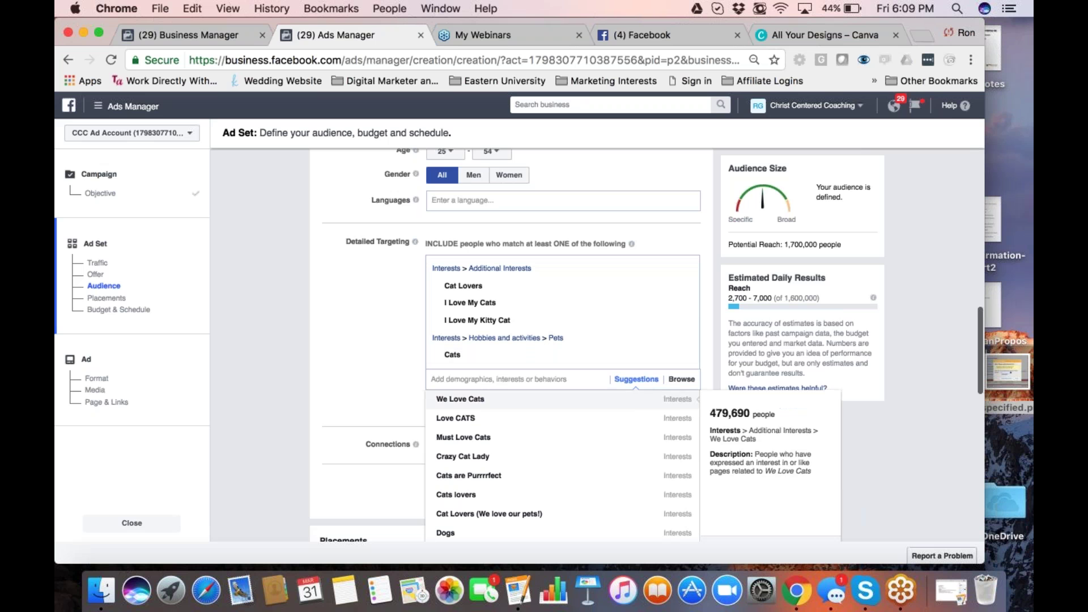
left_click(492, 419)
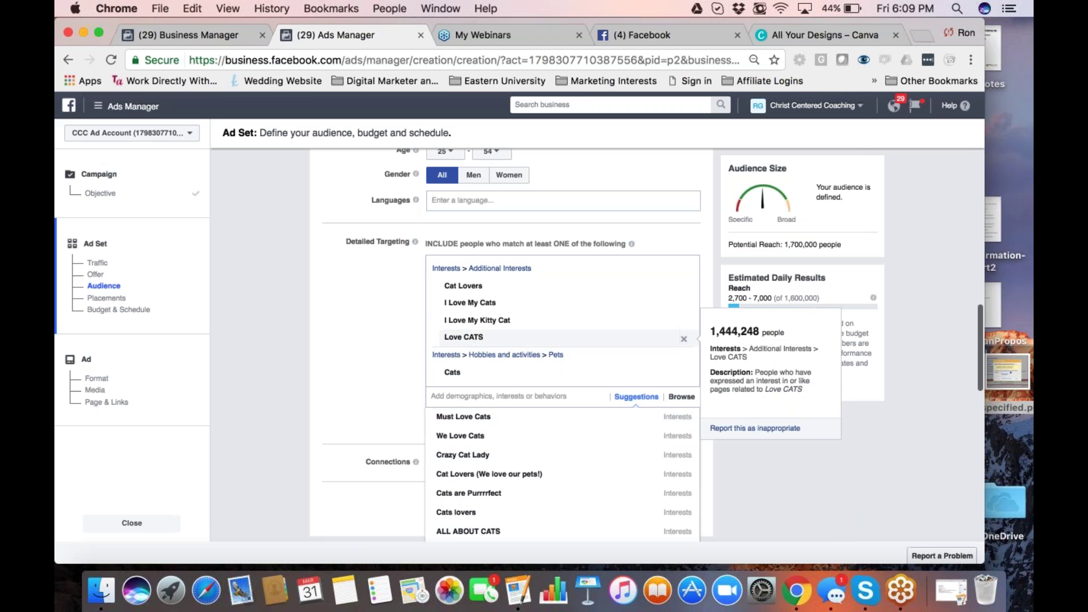
- Remove Love CATS, Cats, I Love My Kitty Cat and I Love My Cats from the detailed targeting, keeping only Cat Lovers
left_click(685, 337)
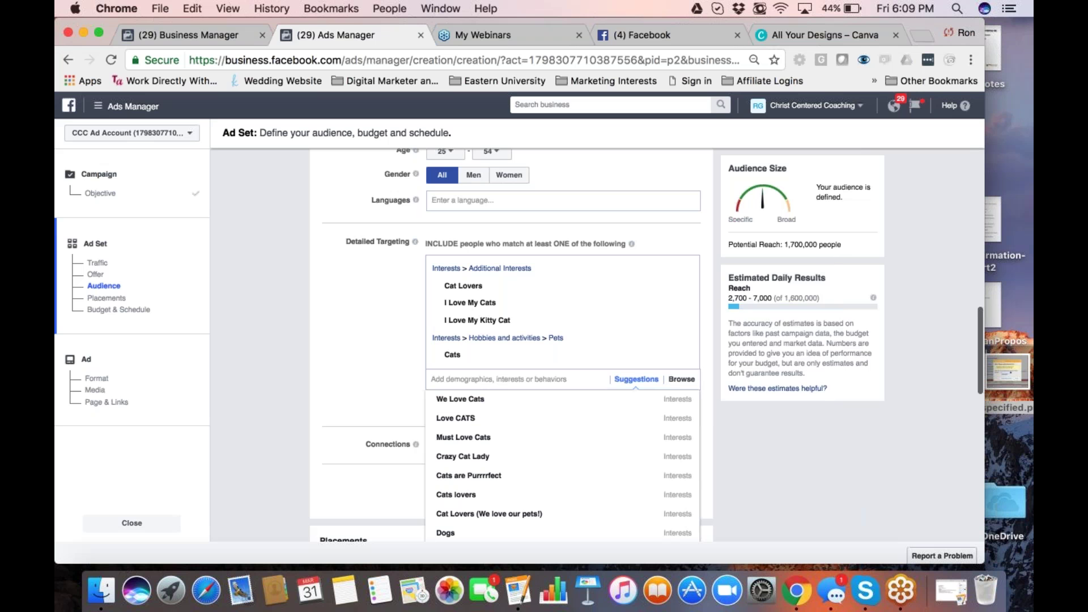
left_click(684, 338)
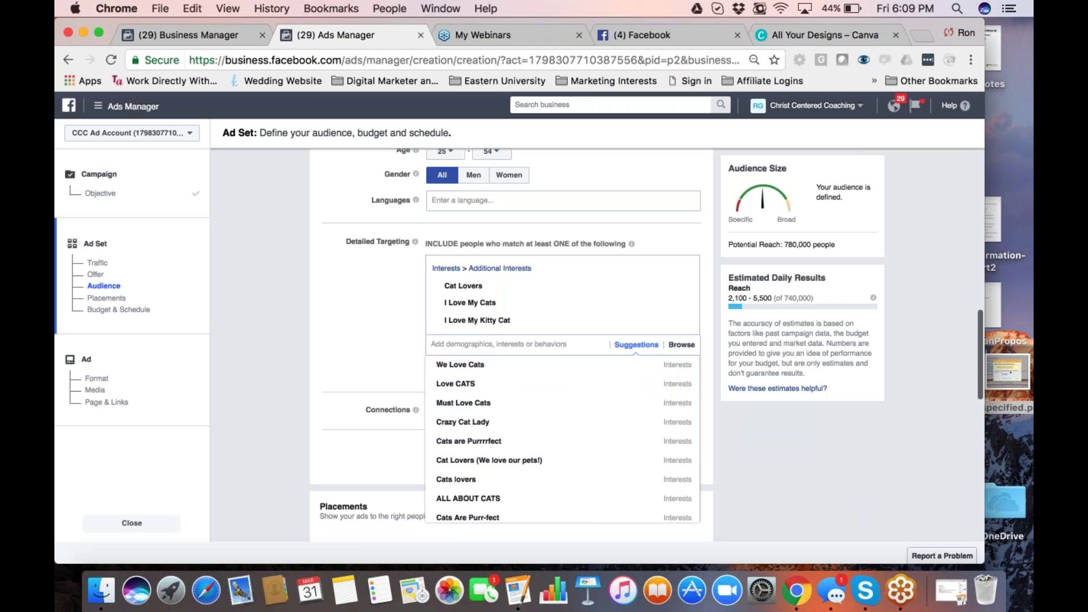
key("super+minus")
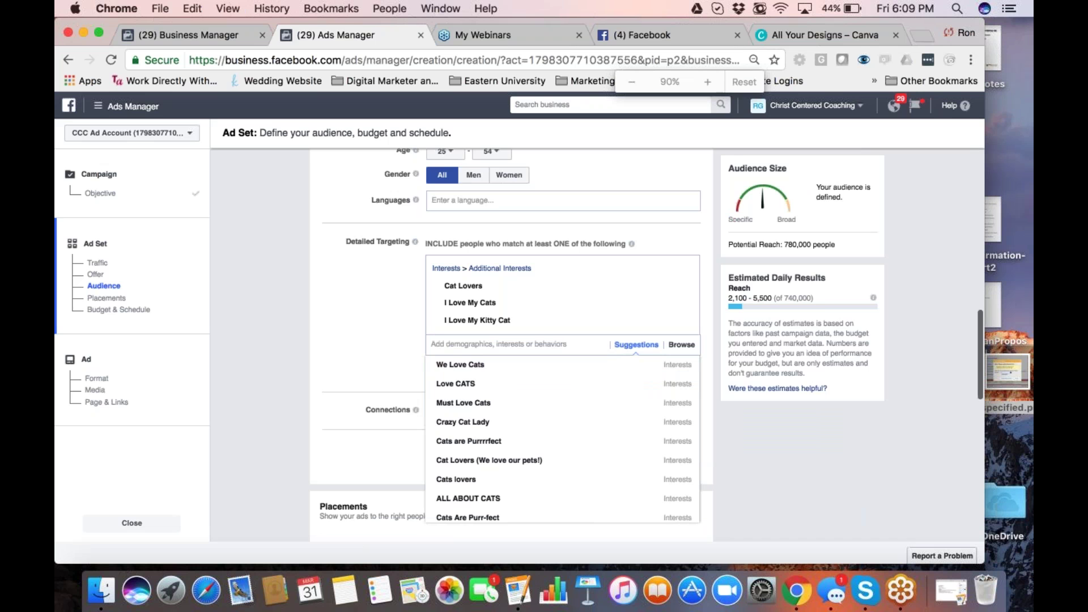
key("super+equal")
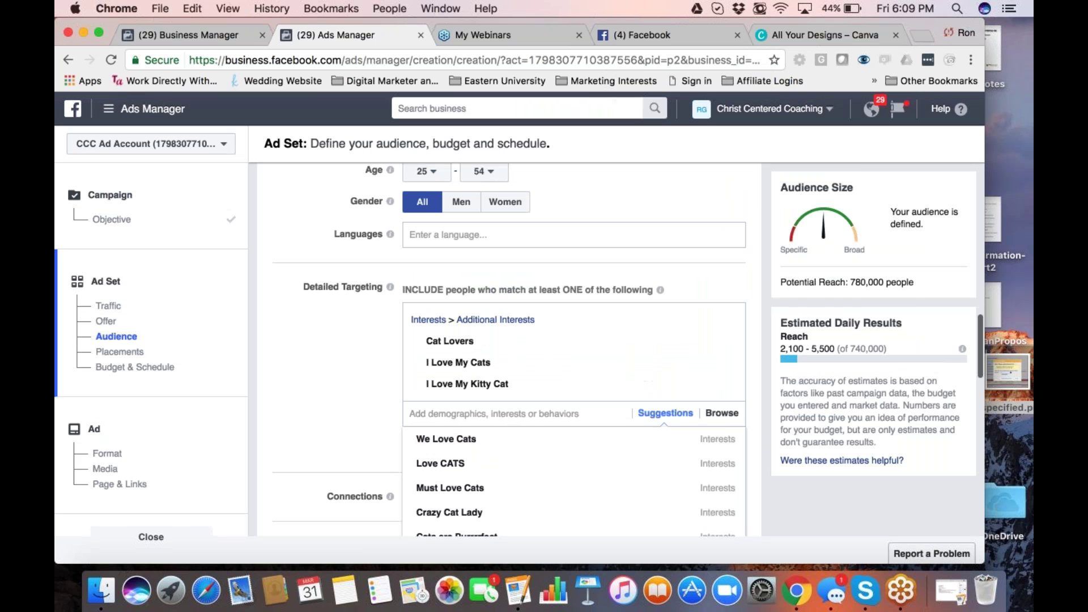
left_click(726, 384)
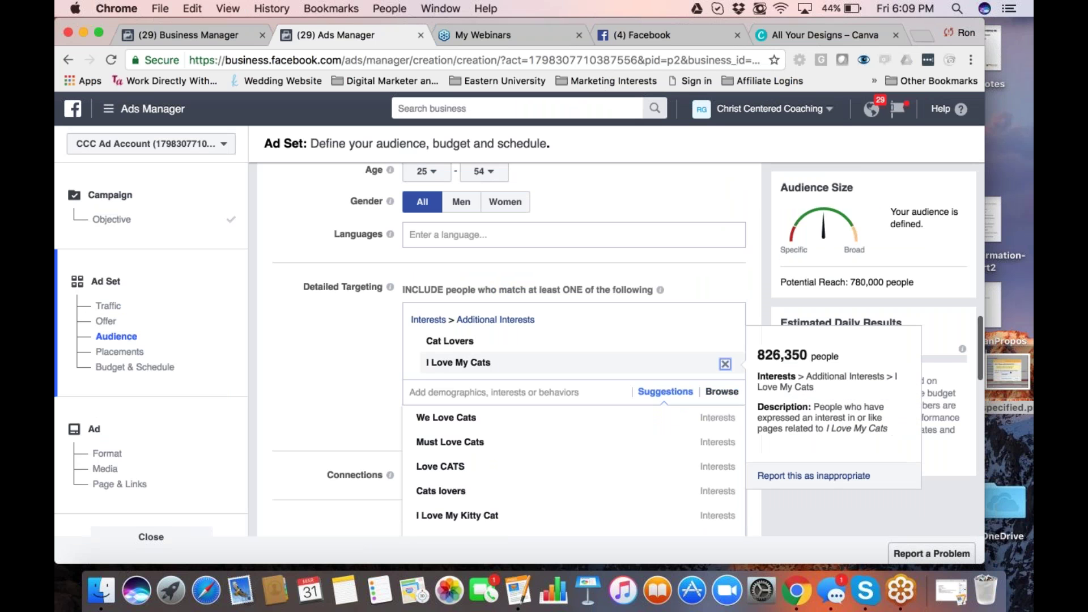
left_click(724, 362)
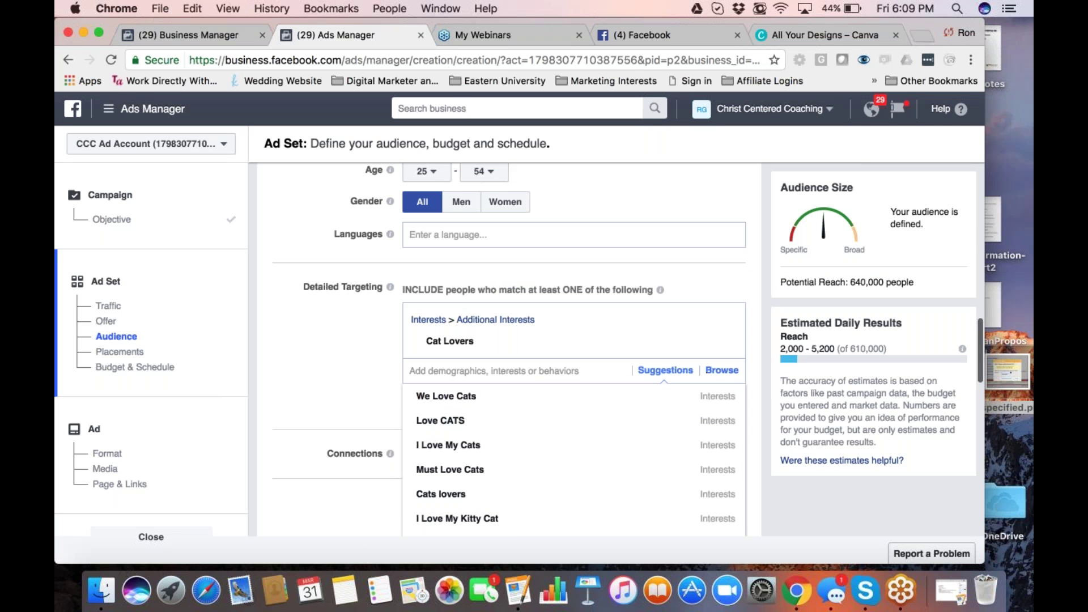
left_click(306, 359)
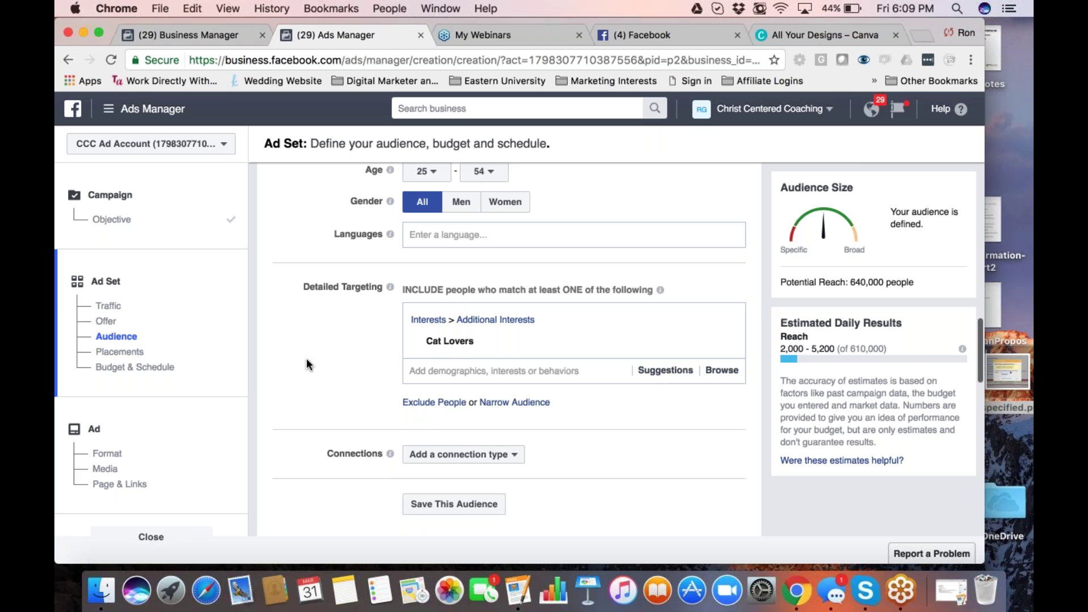
mouse_move(533, 335)
scroll(597, 417, "down", 3)
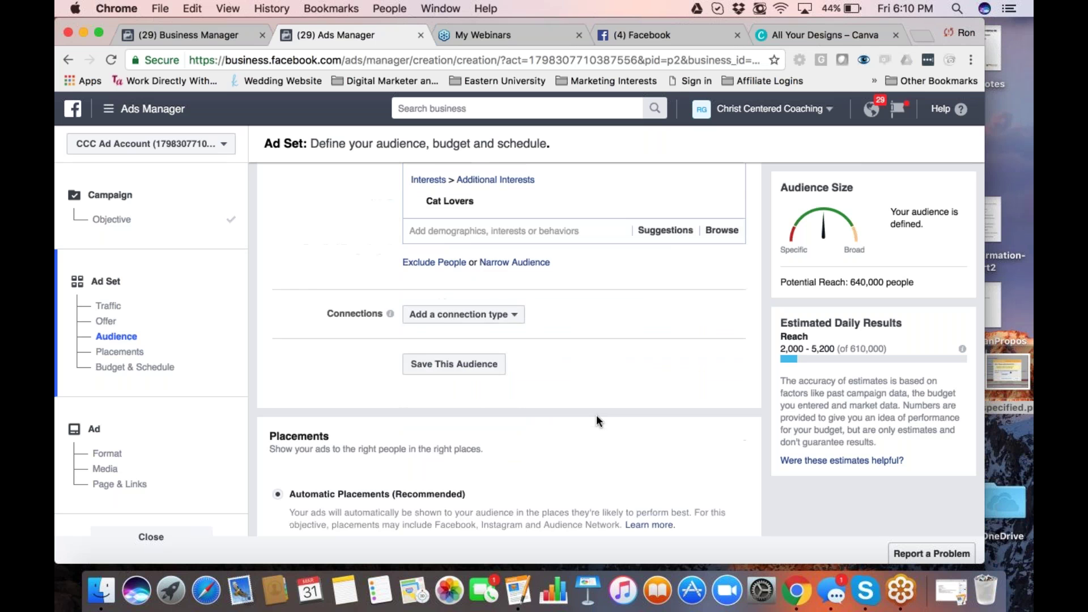
scroll(596, 417, "down", 1)
scroll(598, 296, "up", 2)
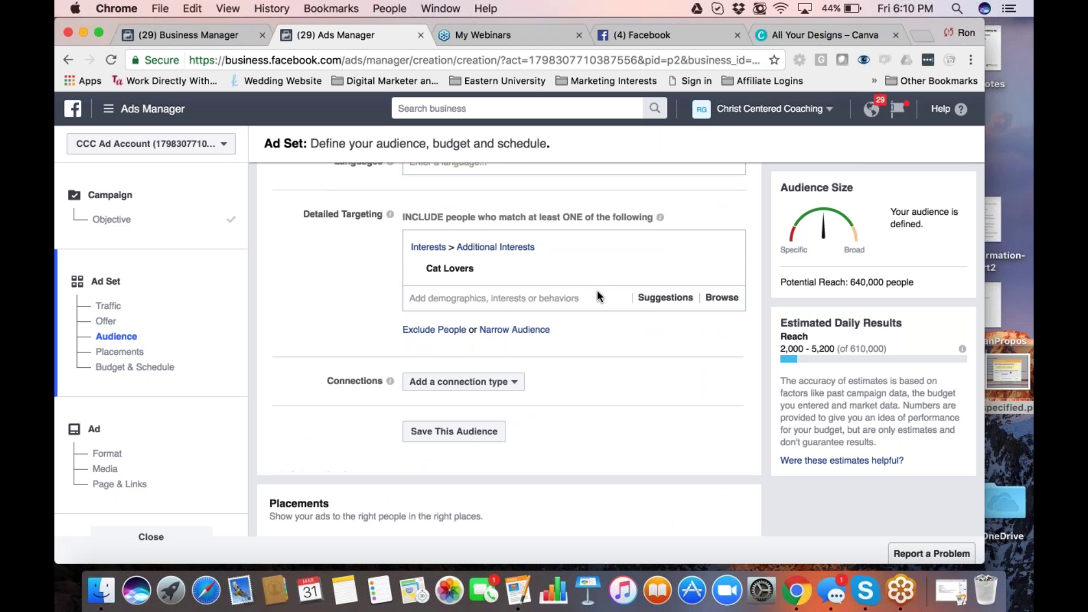
scroll(597, 290, "up", 1)
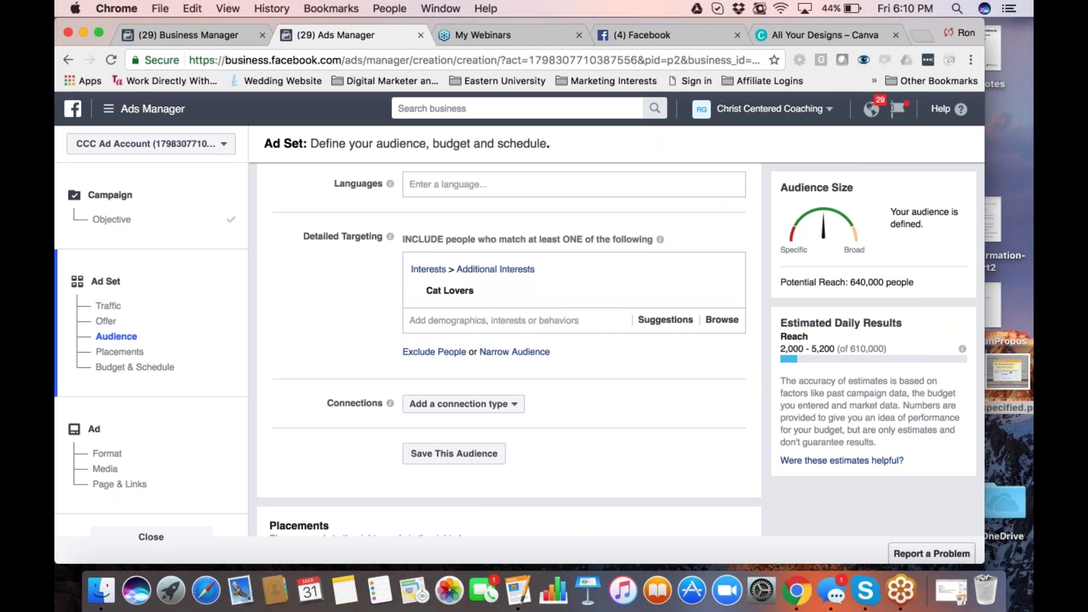
scroll(509, 346, "down", 1)
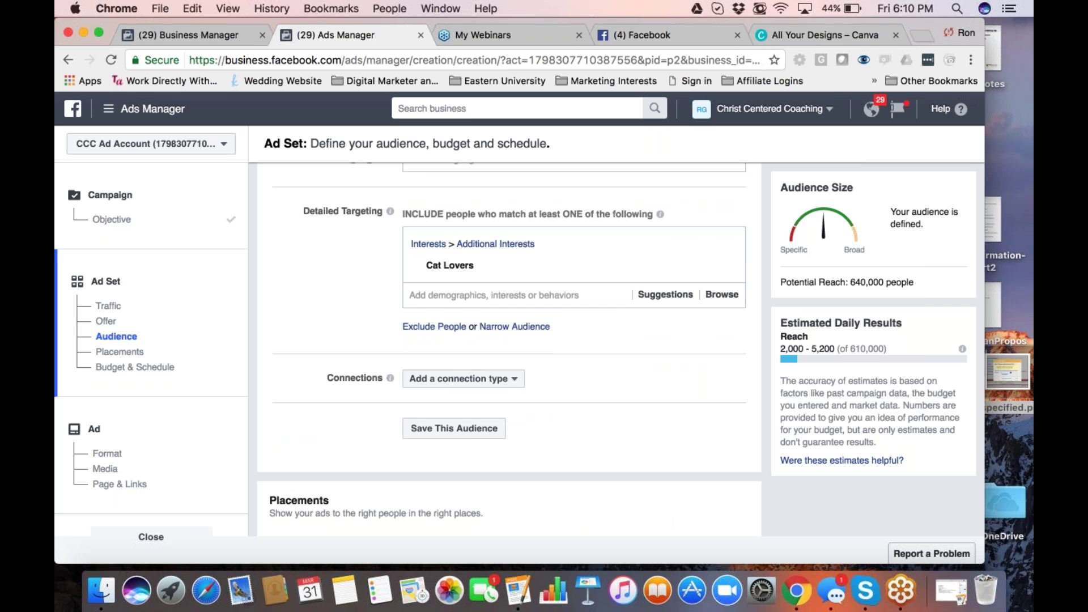
- Switch the ad set from automatic placements to Edit Placements and decline the incoming phone call
scroll(509, 347, "down", 5)
left_click(278, 322)
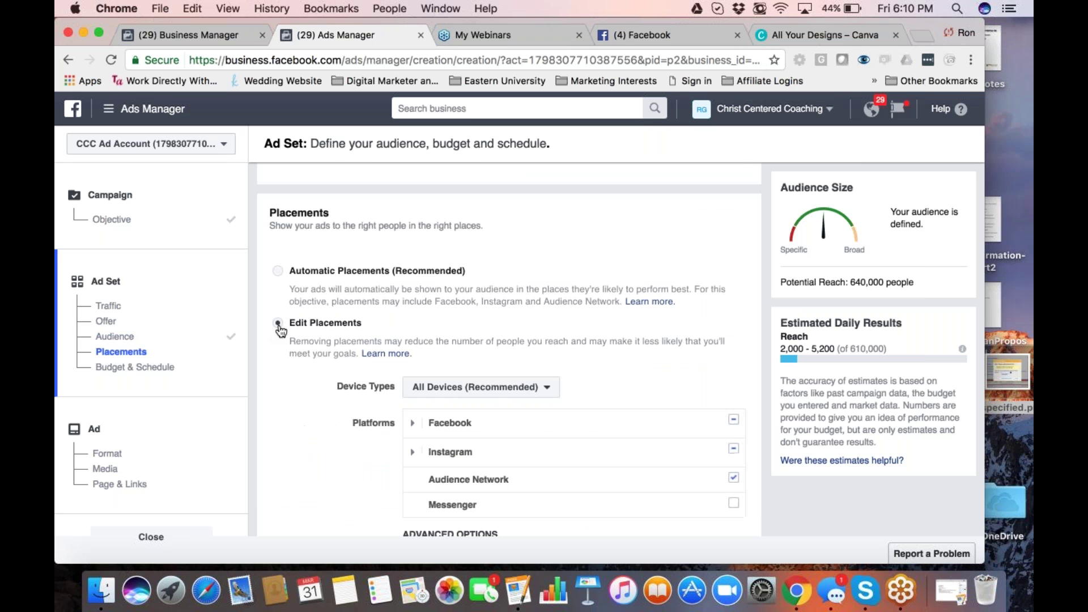
scroll(280, 330, "down", 6)
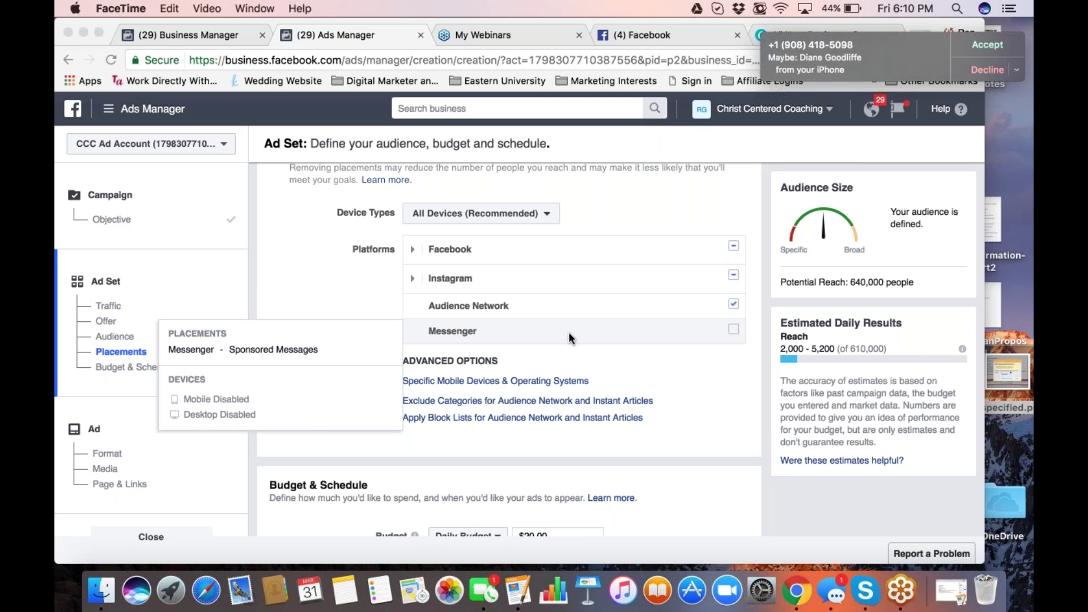
left_click(980, 70)
left_click(705, 314)
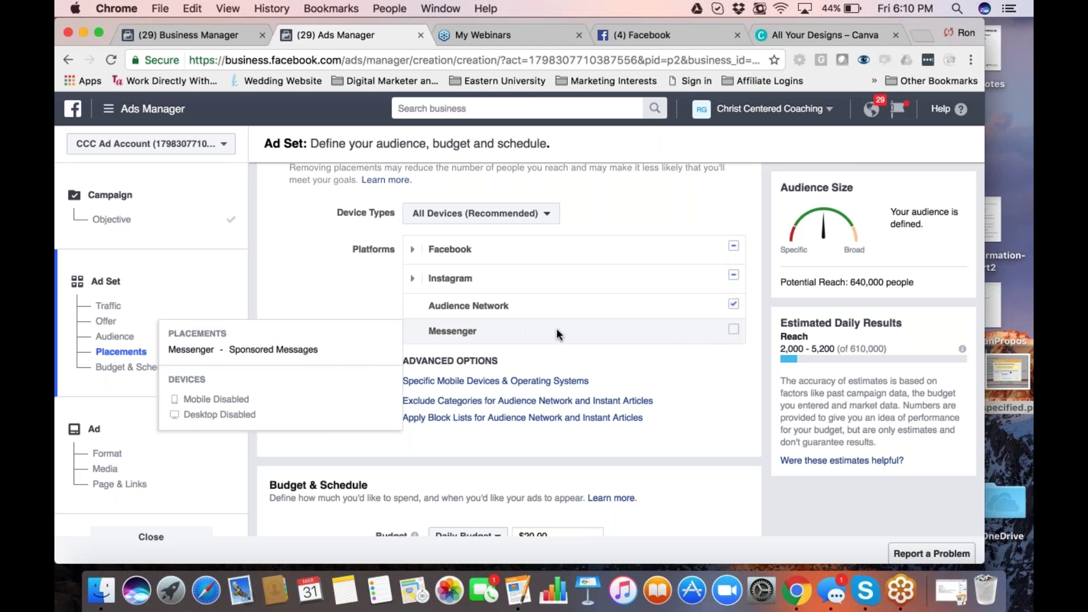
- Exclude Audience Network and the Instagram Feed from the ad placements
left_click(735, 305)
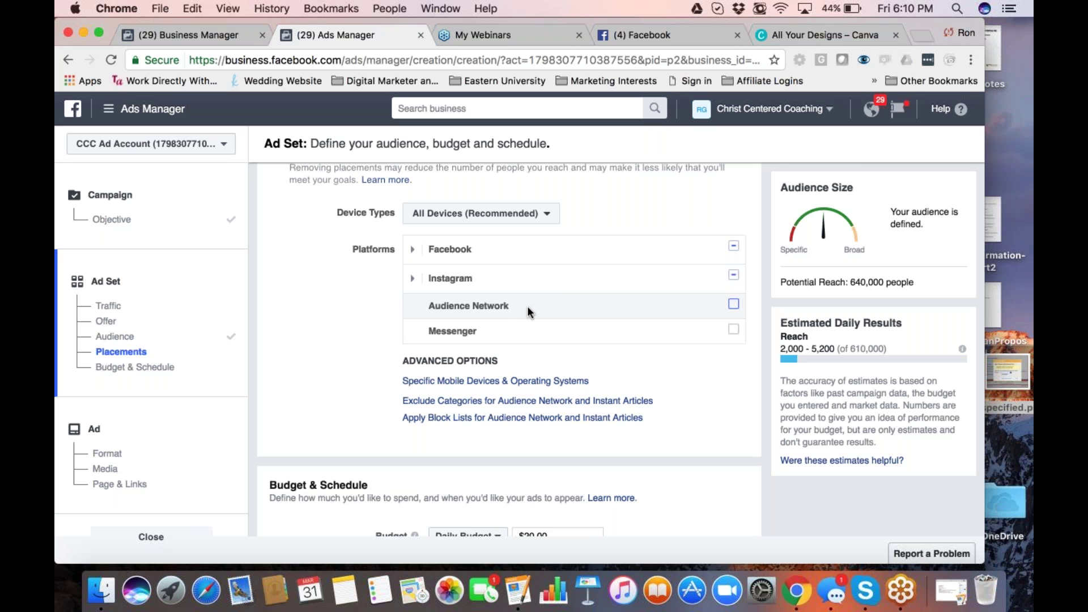
left_click(412, 277)
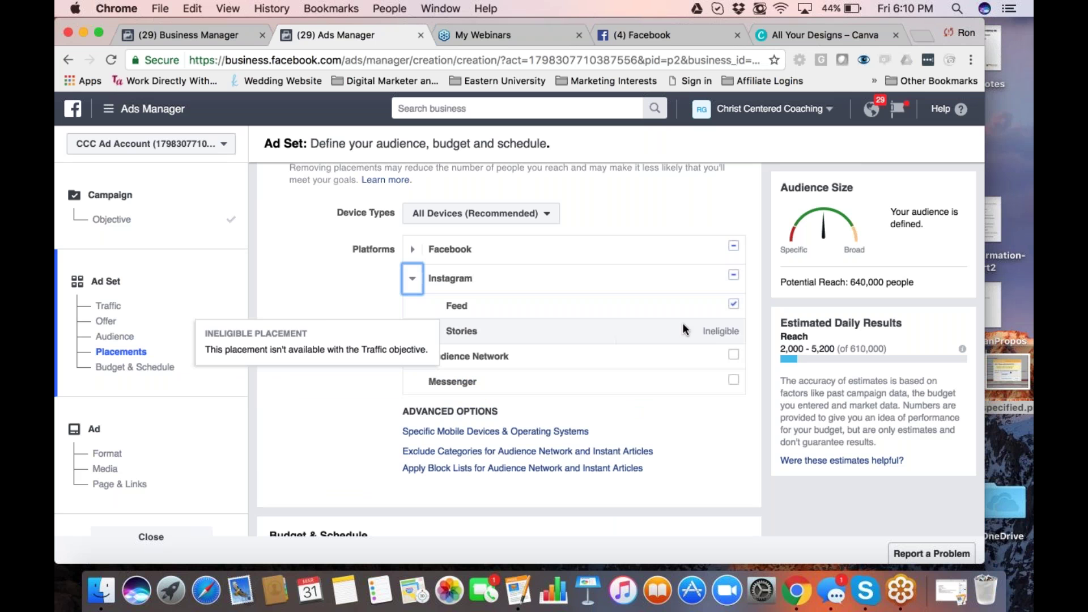
left_click(733, 304)
- Exclude Right Column and Instant Articles from the Facebook placements, keeping only Feeds
left_click(413, 250)
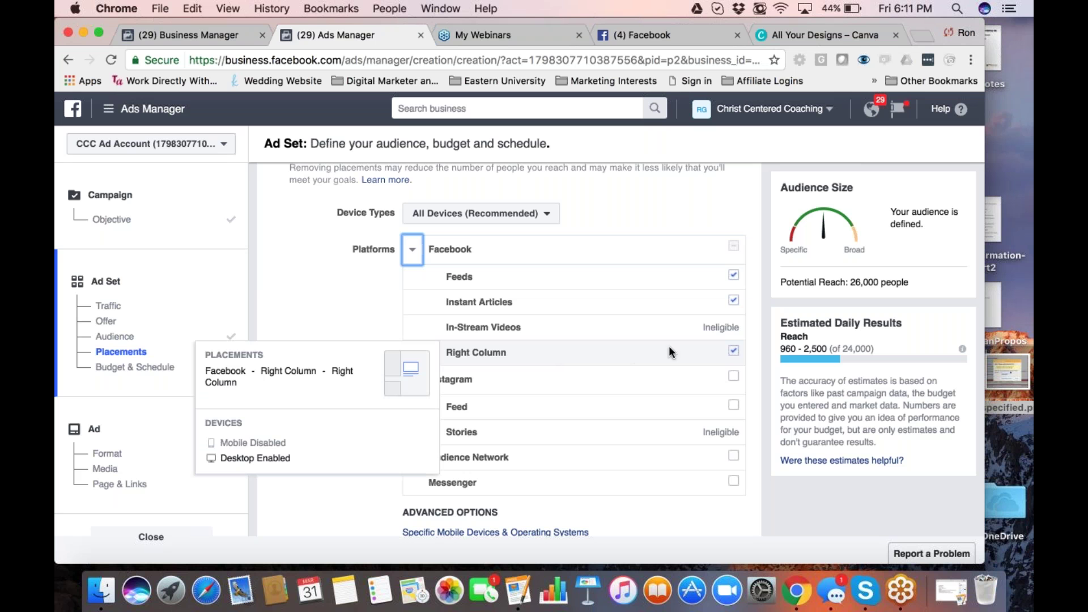
left_click(734, 351)
left_click(734, 300)
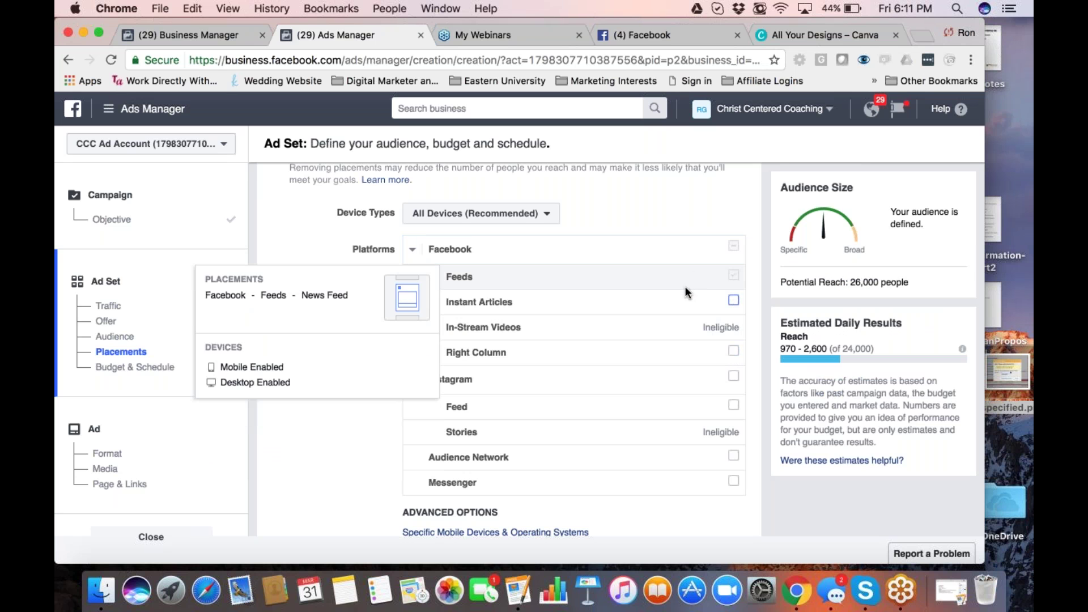
- Change the ad set's budget type to Lifetime Budget
scroll(785, 501, "down", 5)
scroll(776, 502, "down", 3)
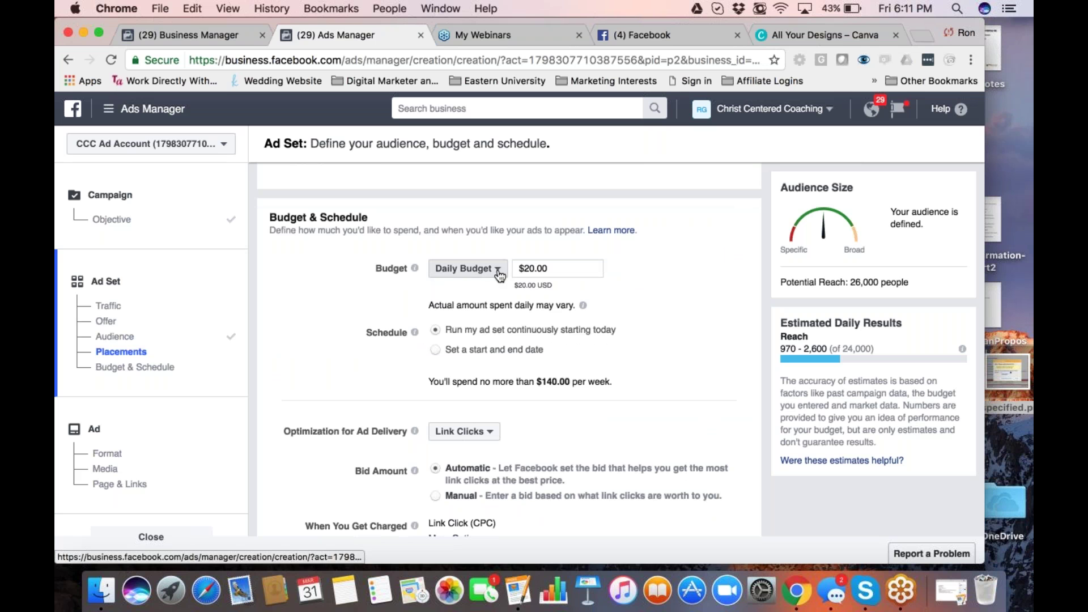
left_click(498, 272)
left_click(483, 309)
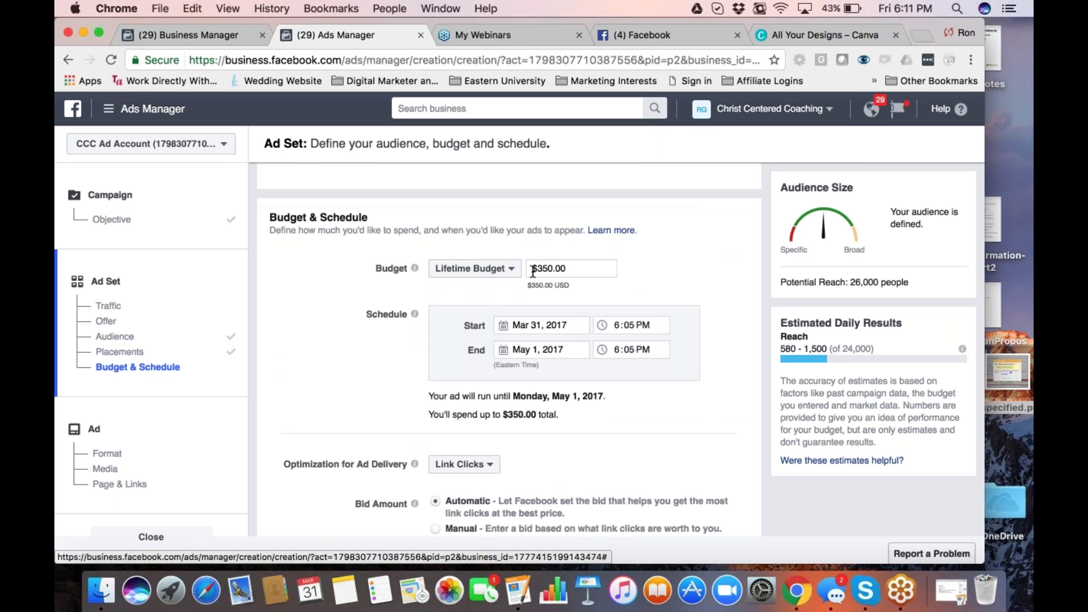
- Switch the ad set's budget type to Daily Budget and set the amount to $10.00
left_click(491, 269)
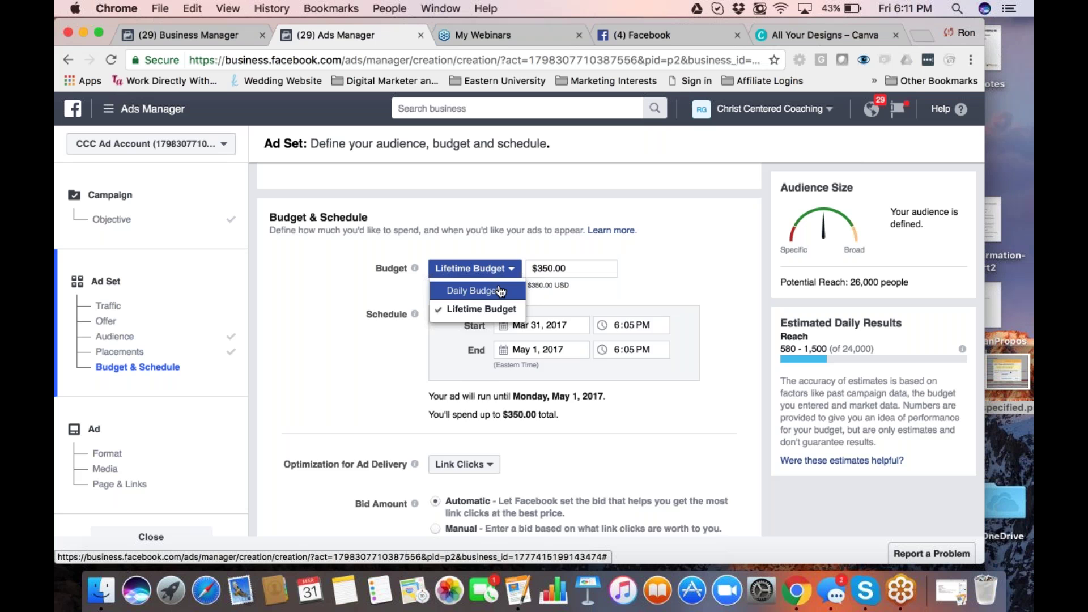
left_click(500, 291)
left_click(525, 271)
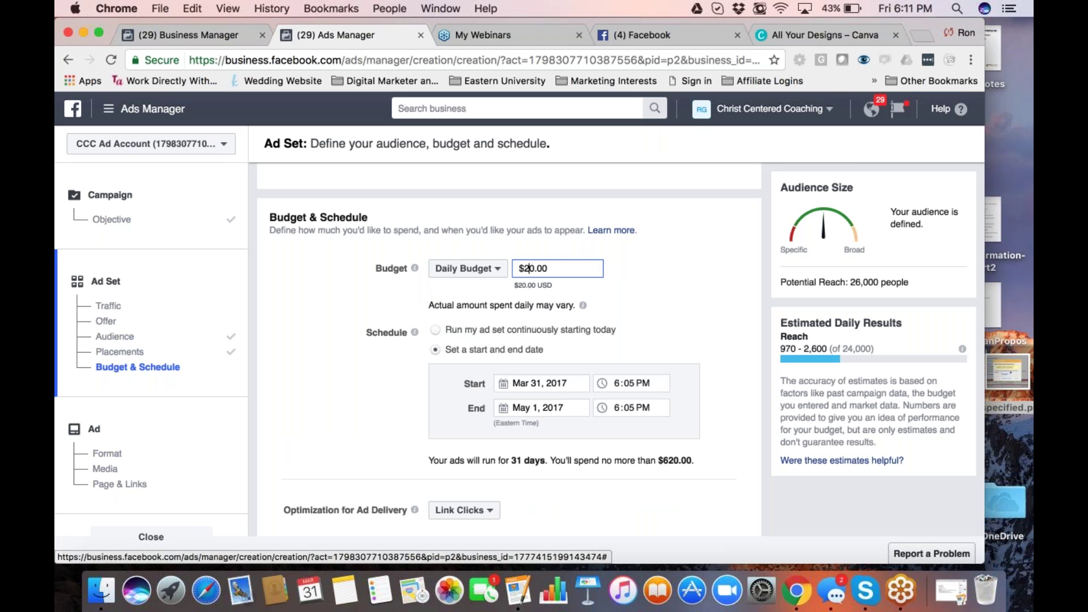
key("BackSpace")
type("1")
left_click(630, 310)
- Review the ad set's schedule, the Optimization for Ad Delivery choices and the When You Get Charged setting
scroll(630, 309, "down", 5)
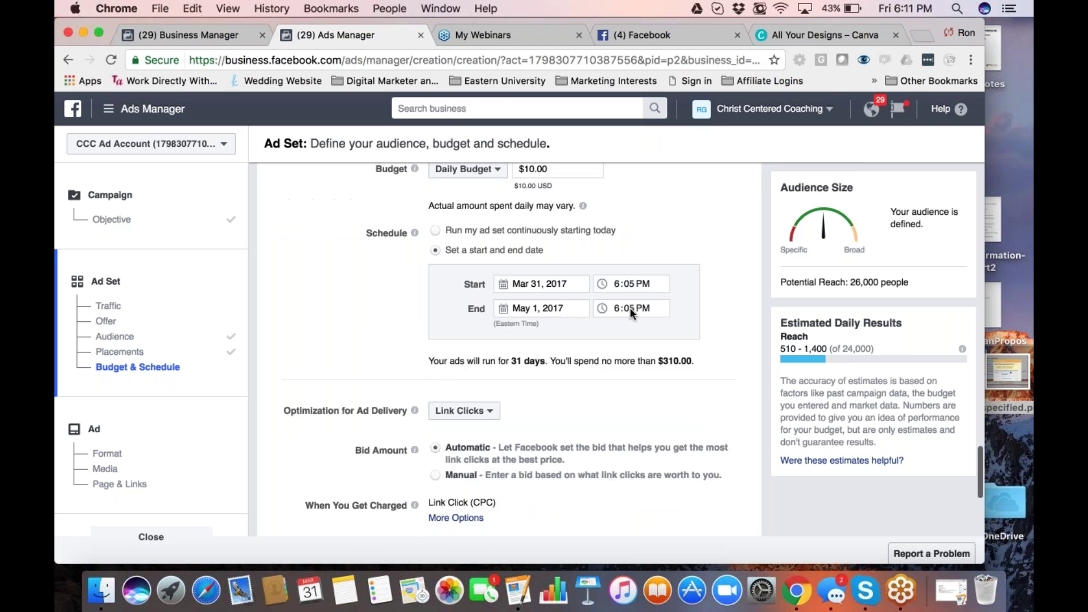
scroll(630, 307, "up", 3)
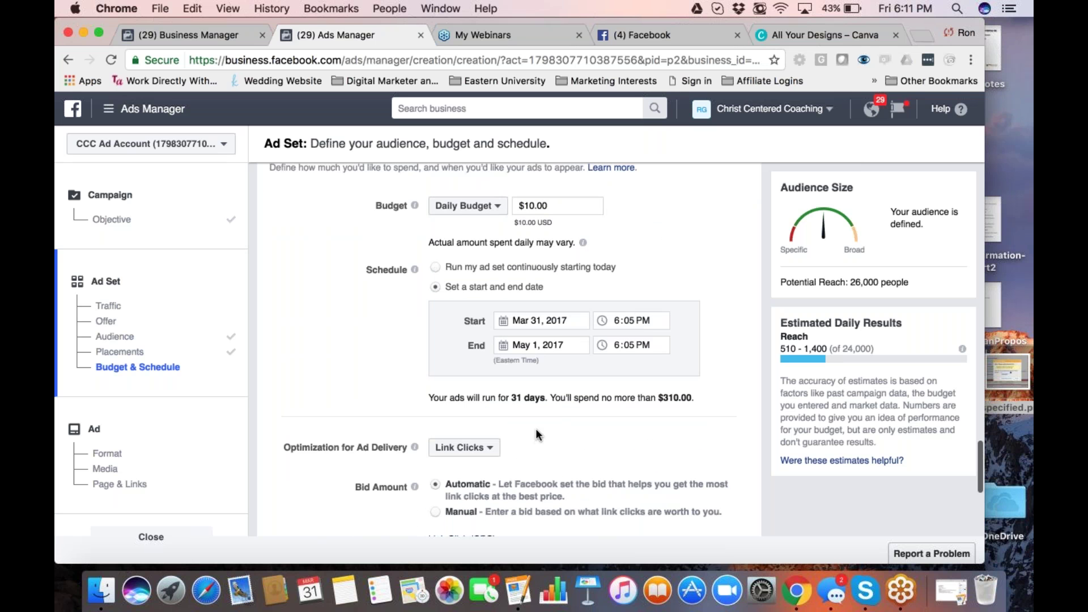
scroll(537, 434, "down", 5)
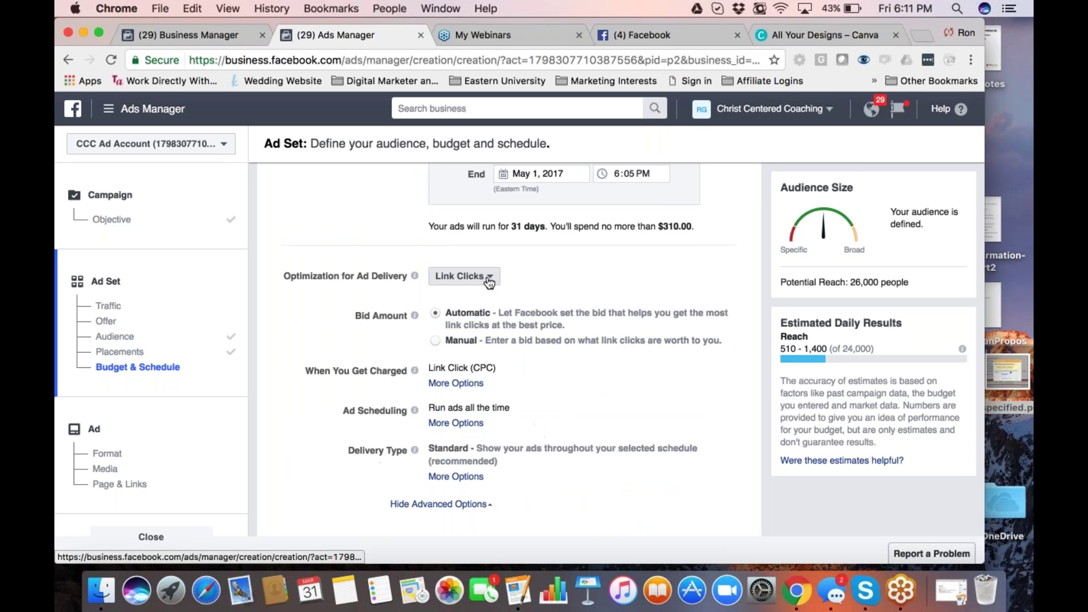
left_click(457, 276)
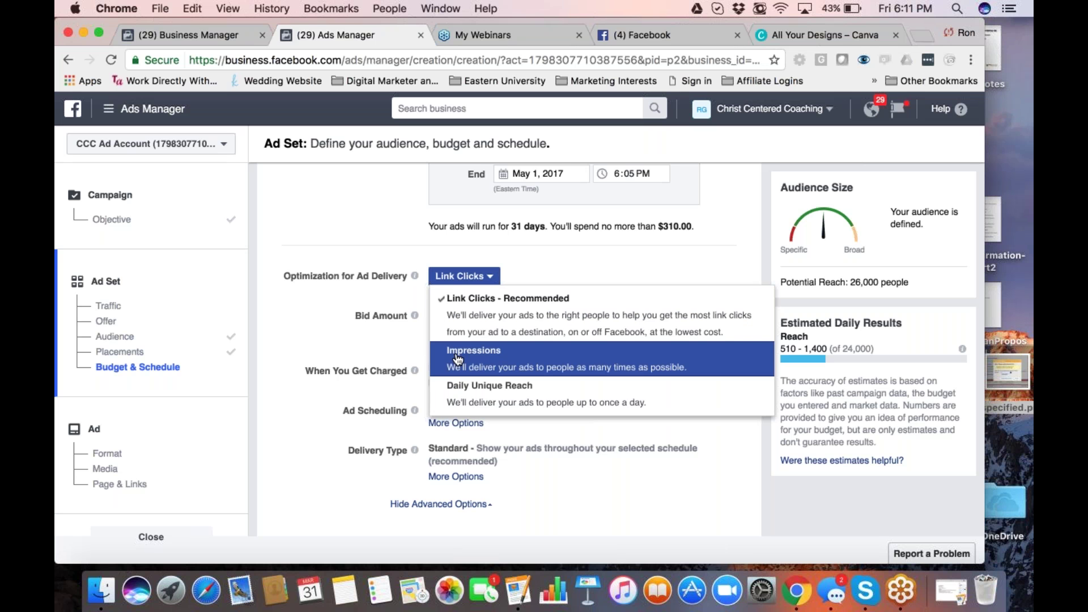
left_click(577, 259)
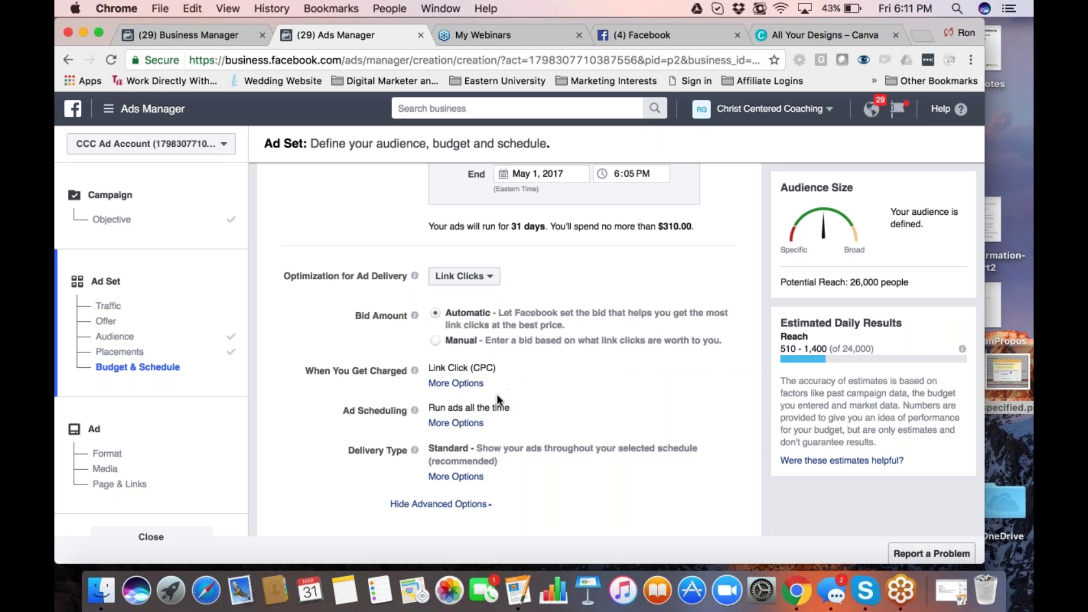
mouse_move(414, 371)
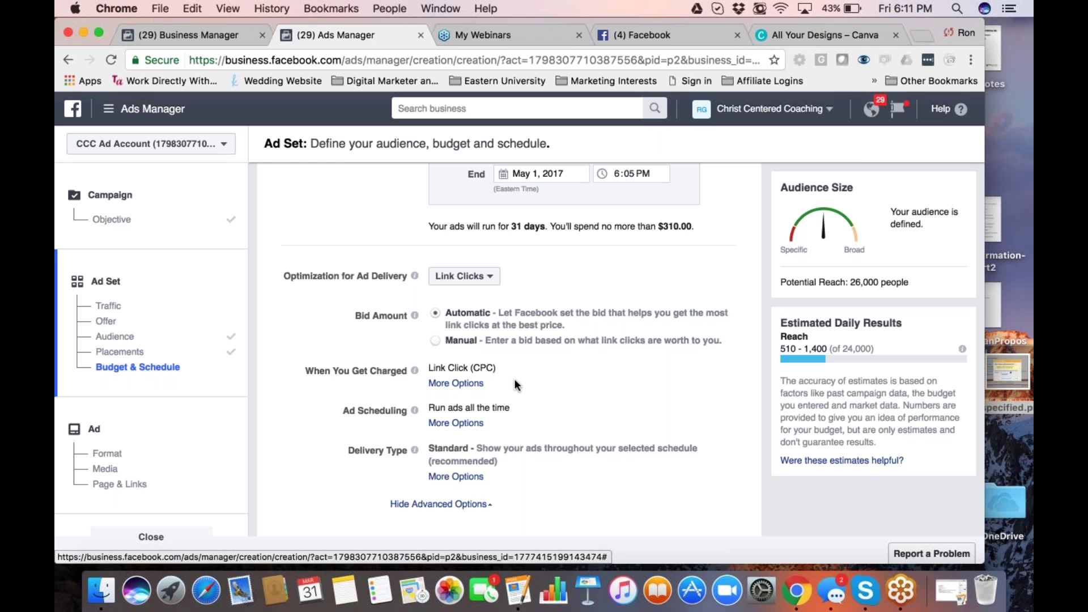
- Add the prefix "Cat Lovers-" to the ad set name and continue to the ad creation stage
scroll(519, 389, "down", 3)
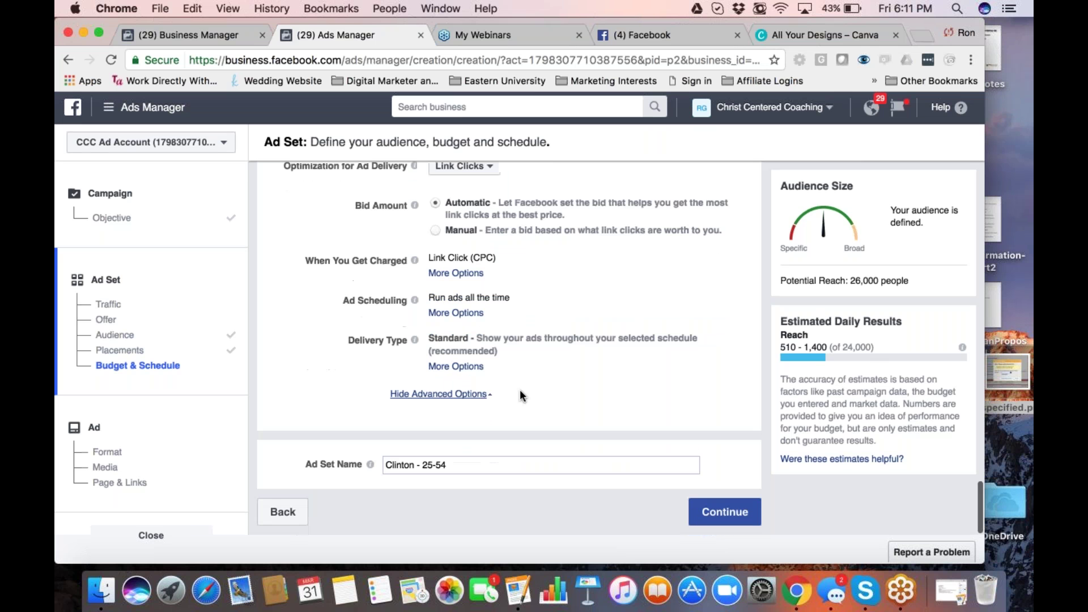
left_click(386, 467)
type("Cat Lo")
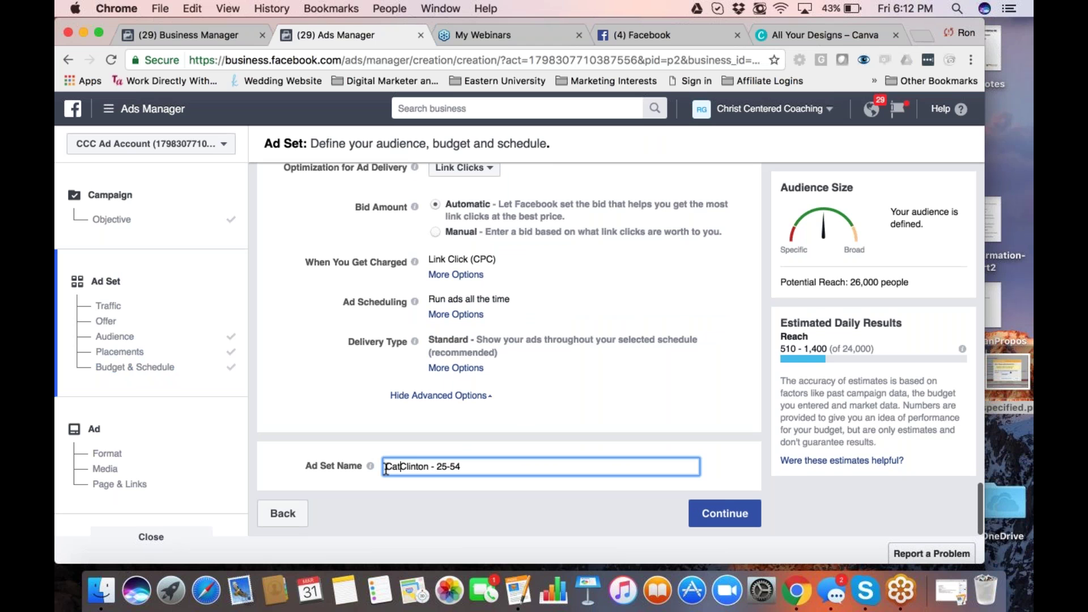
type("vers-")
left_click(705, 523)
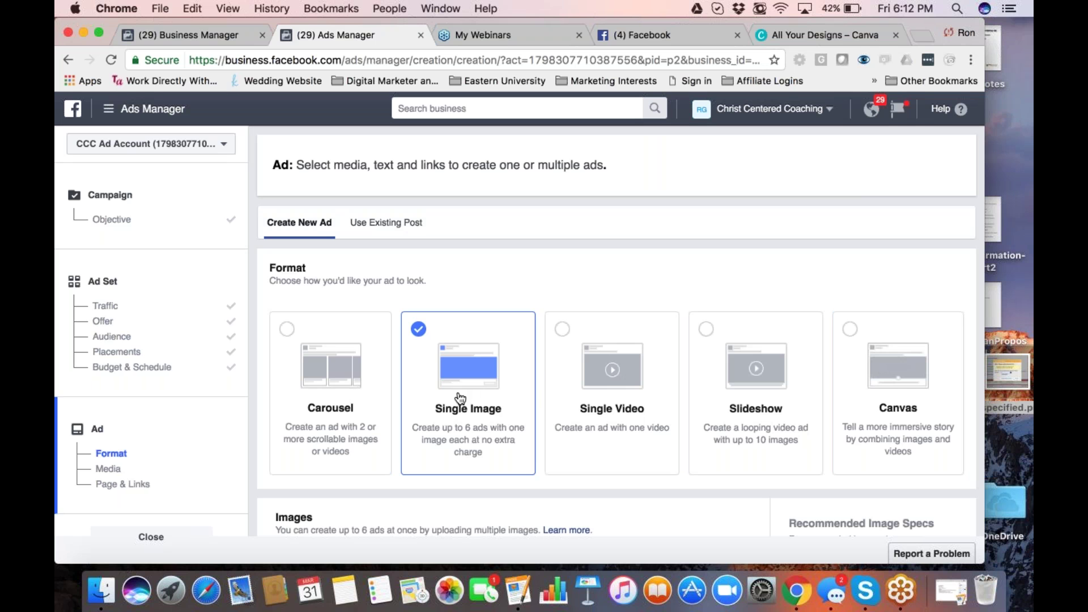
- Examine the ad format and image sections, search the free stock images for "cat", and view the image library
scroll(460, 397, "down", 1)
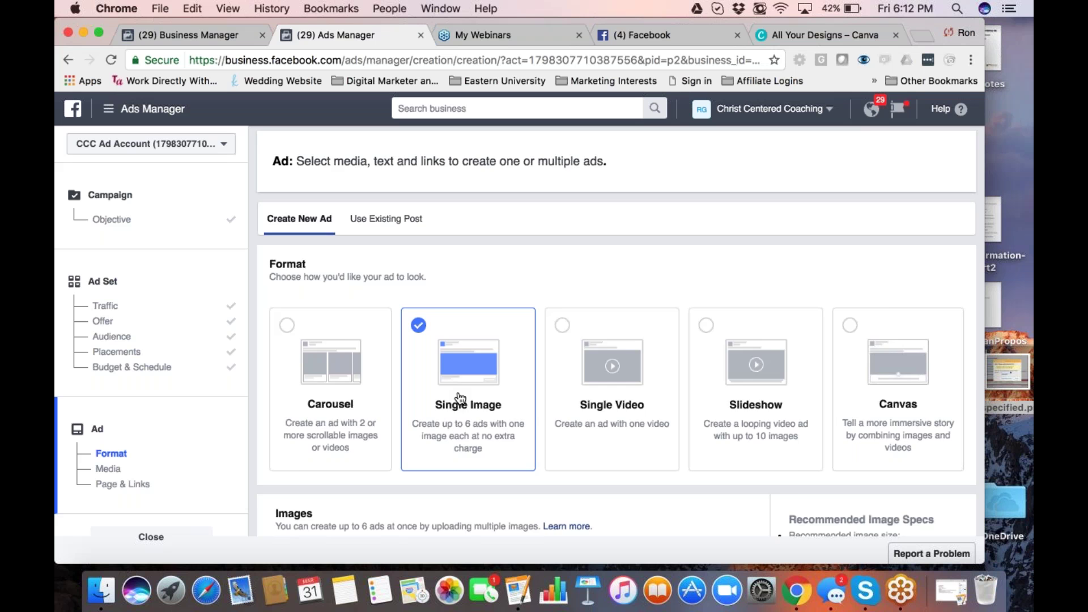
scroll(461, 398, "down", 3)
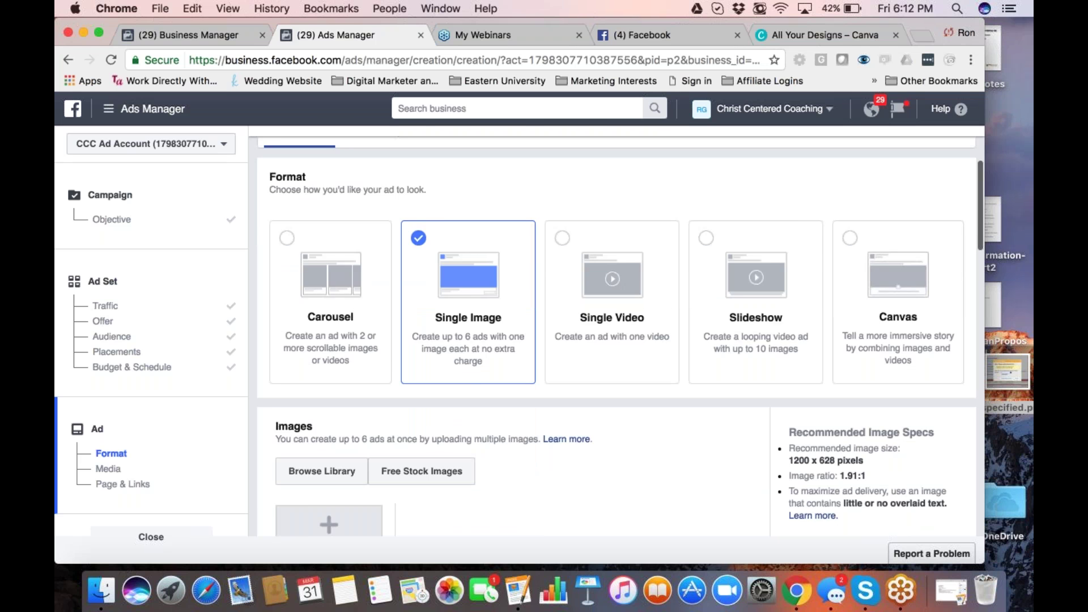
scroll(617, 341, "down", 4)
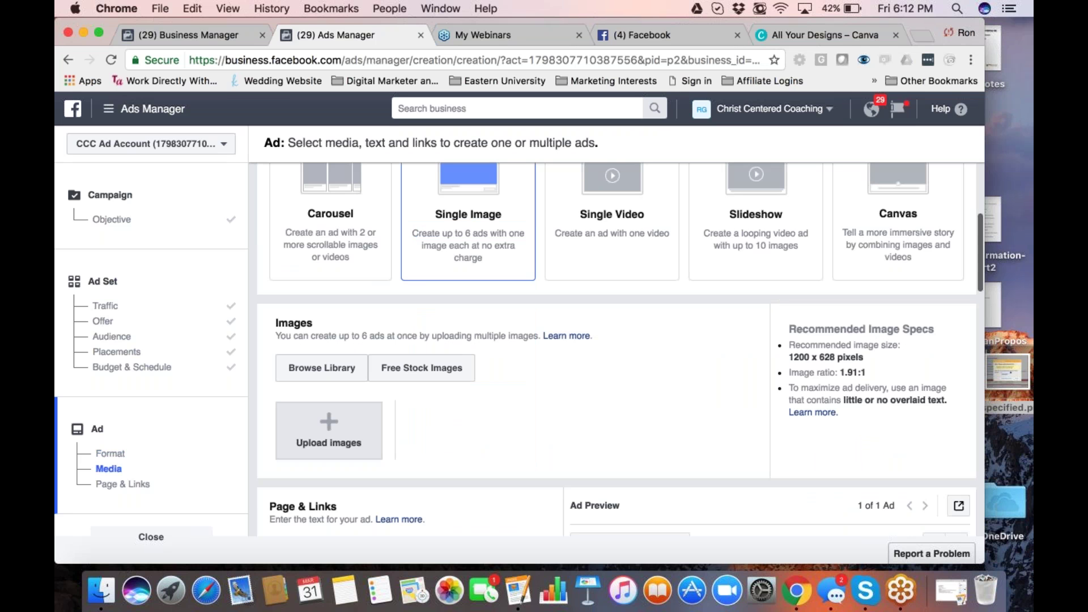
scroll(620, 337, "down", 1)
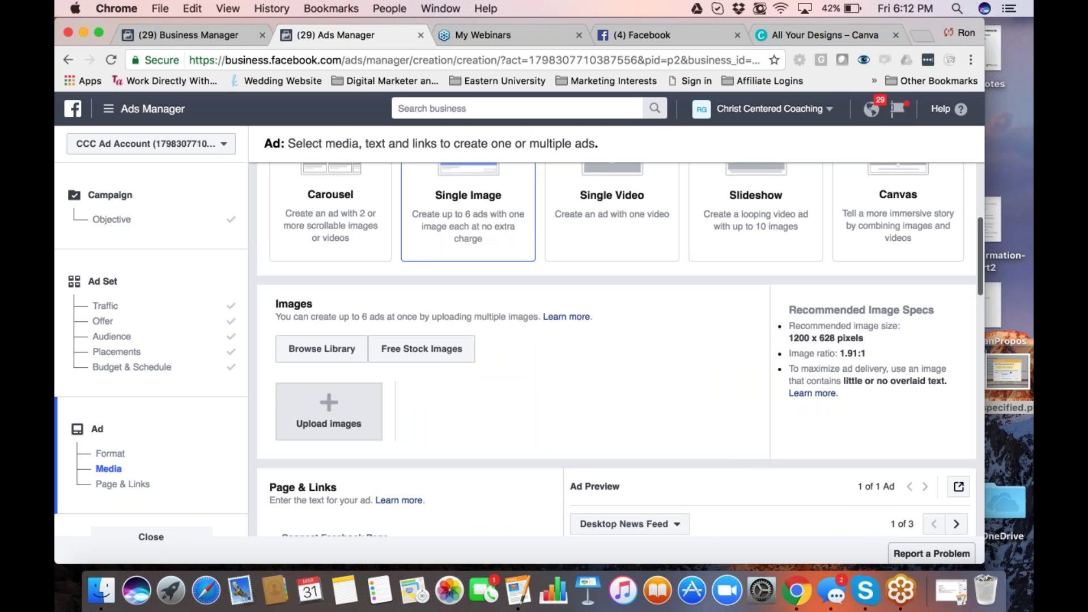
scroll(422, 226, "down", 5)
left_click(423, 225)
type("cat")
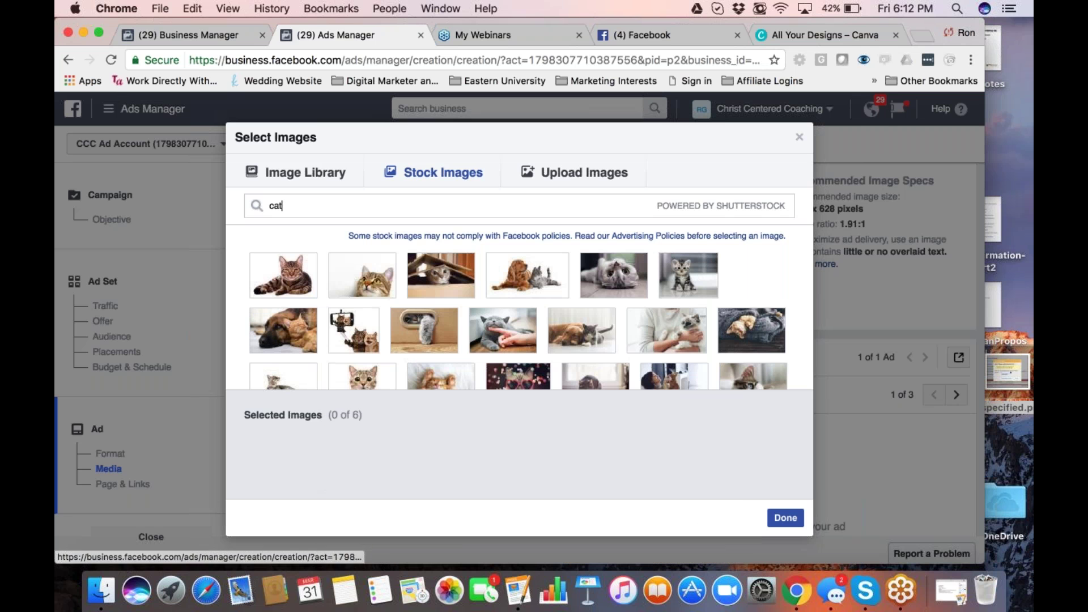
left_click(311, 182)
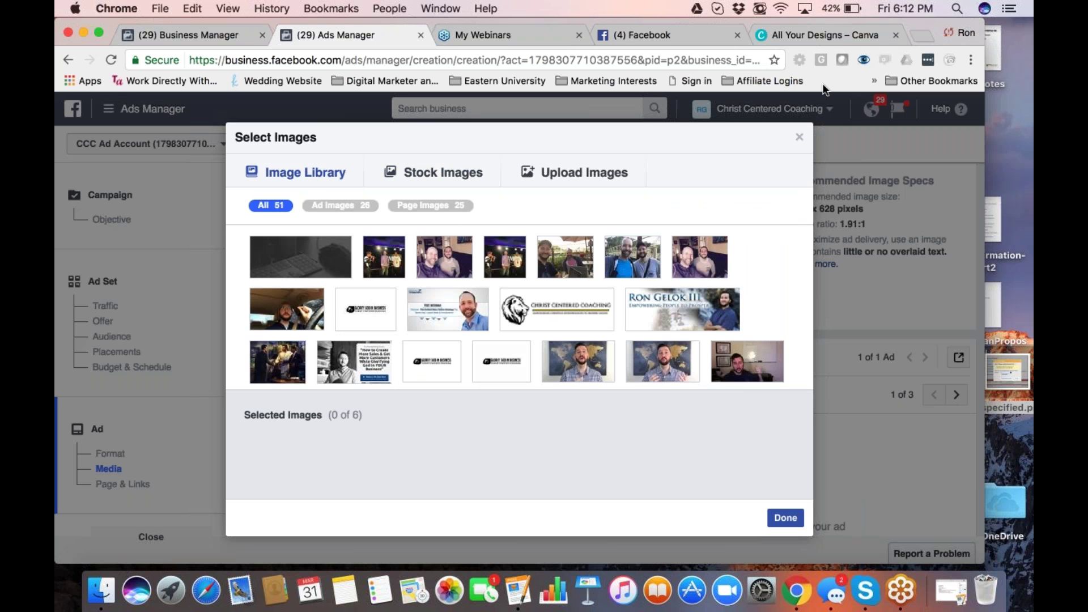
- Switch to Canva, look through the existing designs, and create a new Facebook Ad design of 1200px × 628px
left_click(835, 36)
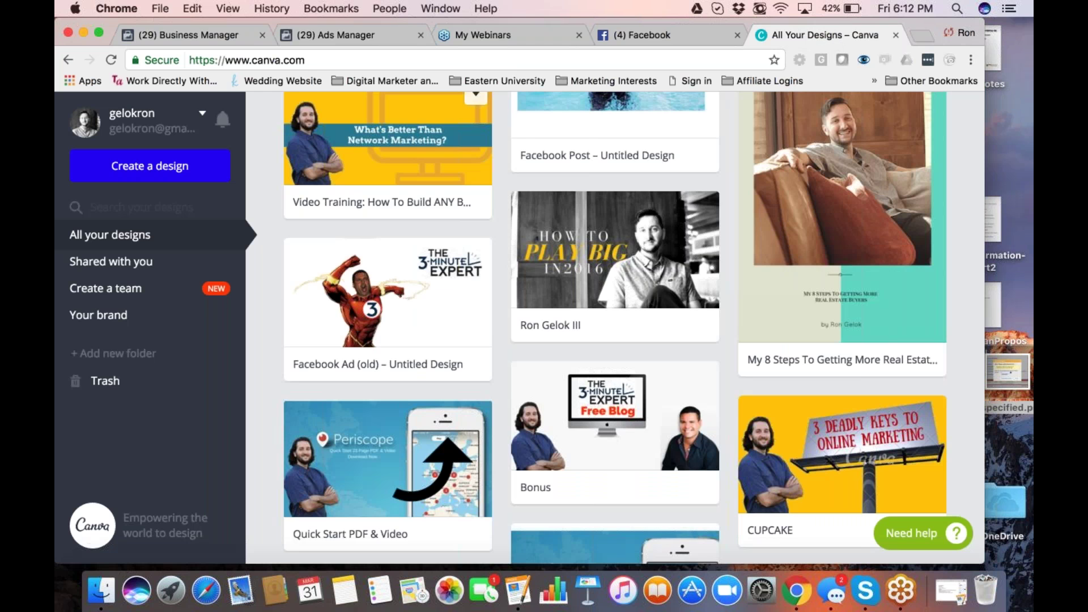
scroll(473, 203, "up", 1)
scroll(473, 203, "down", 10)
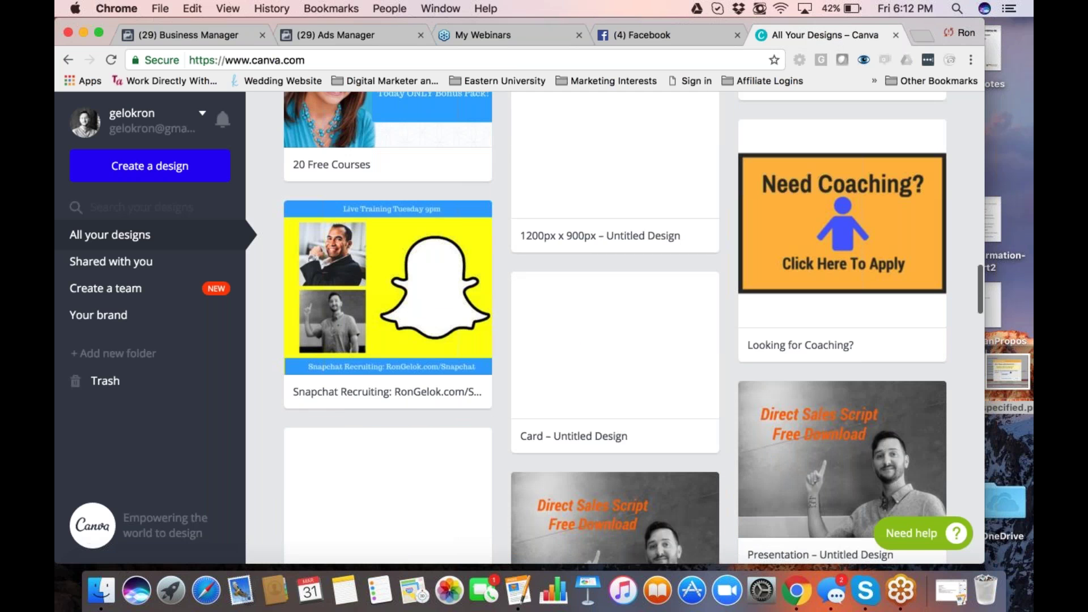
scroll(615, 328, "up", 5)
scroll(615, 328, "up", 10)
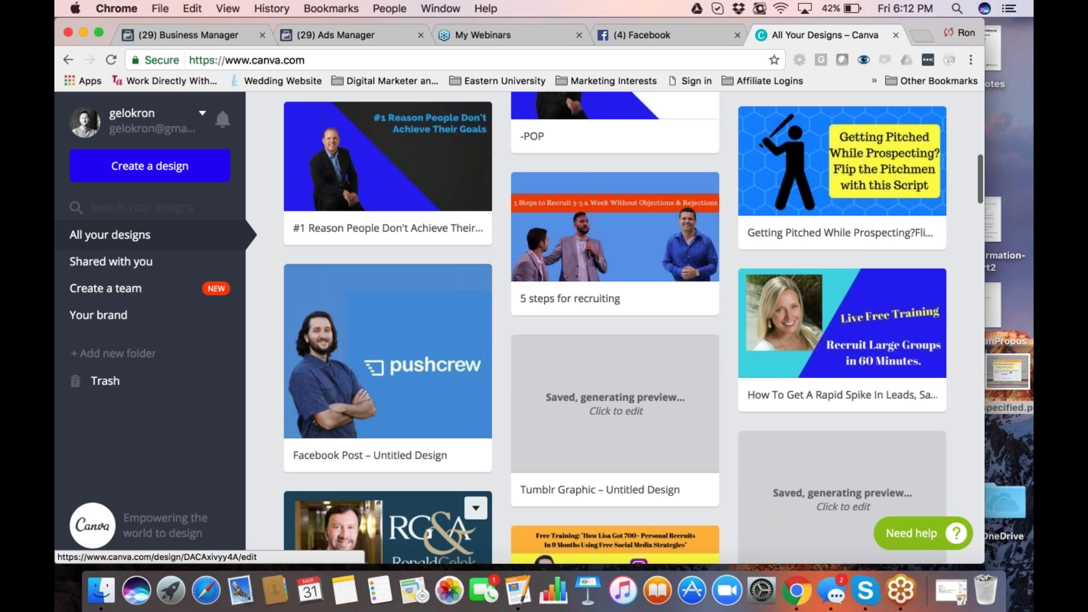
scroll(343, 156, "up", 5)
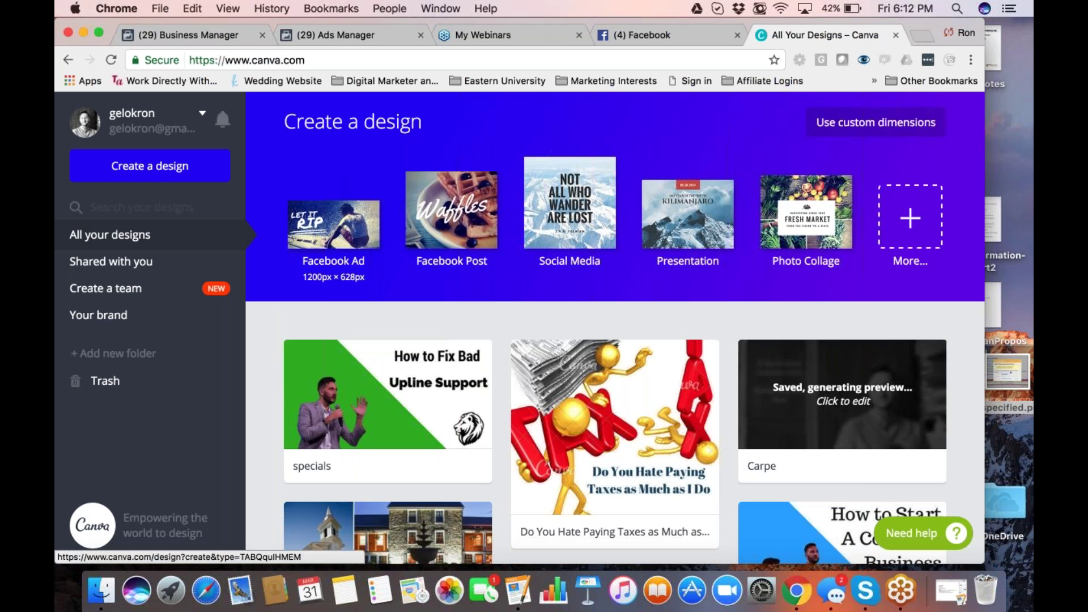
left_click(334, 227)
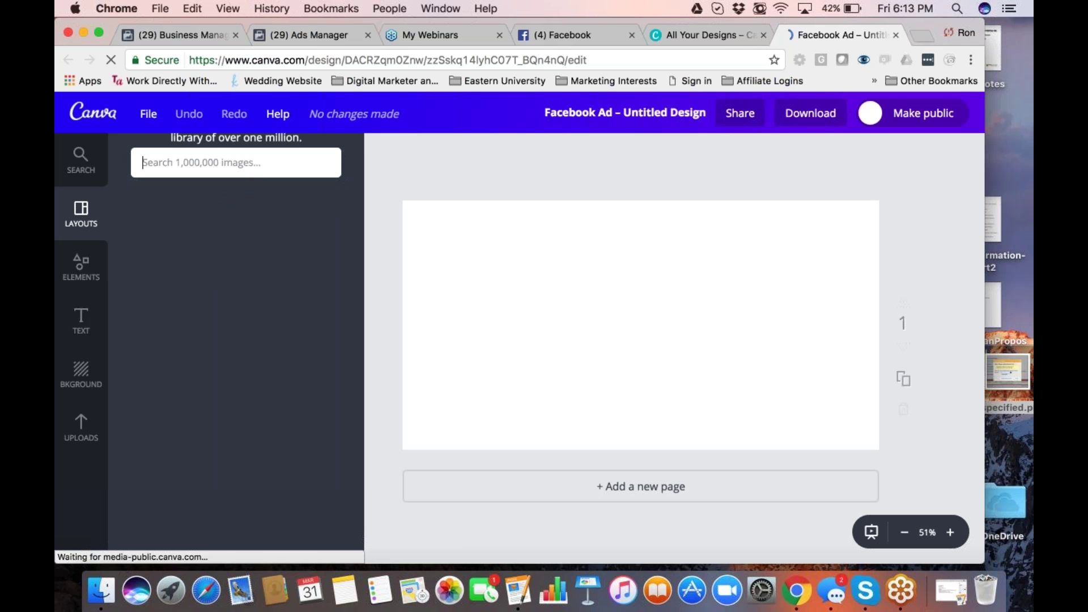
- Search the Canva images for "cats" and place the free photo of two leaping cats on the blank design
type("cats")
key("Return")
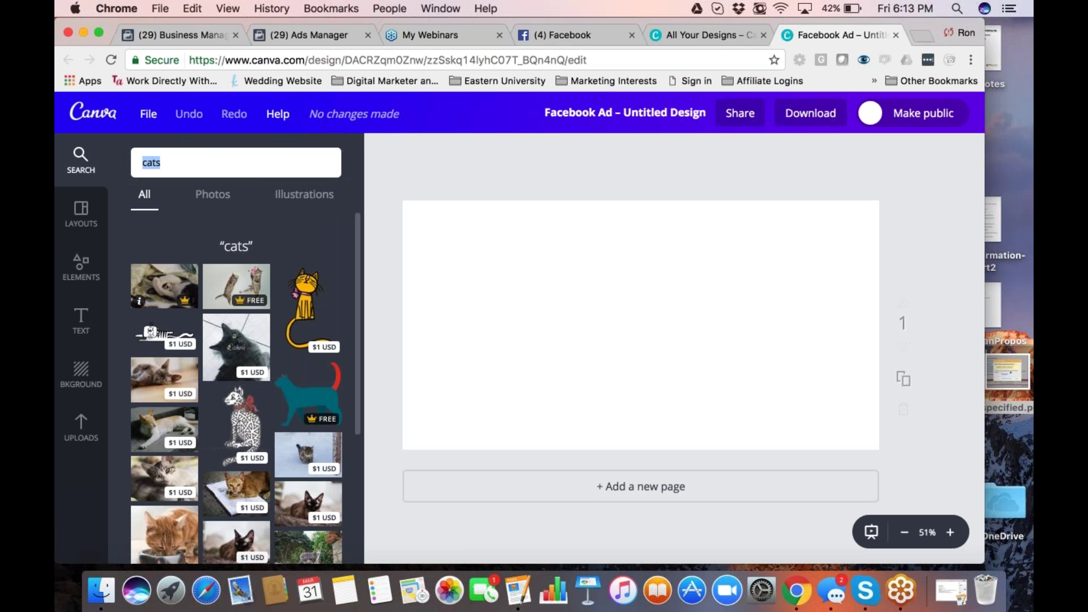
left_click_drag(241, 284, 572, 311)
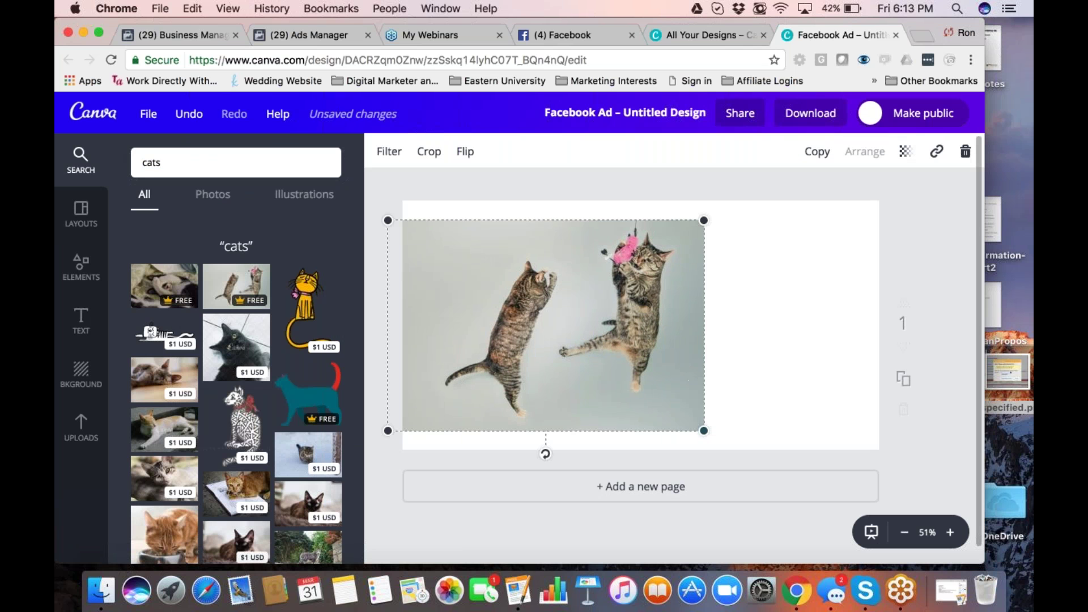
- Enlarge and reposition the cat photo so it fills the whole canvas with both cats in view
left_click_drag(704, 431, 816, 449)
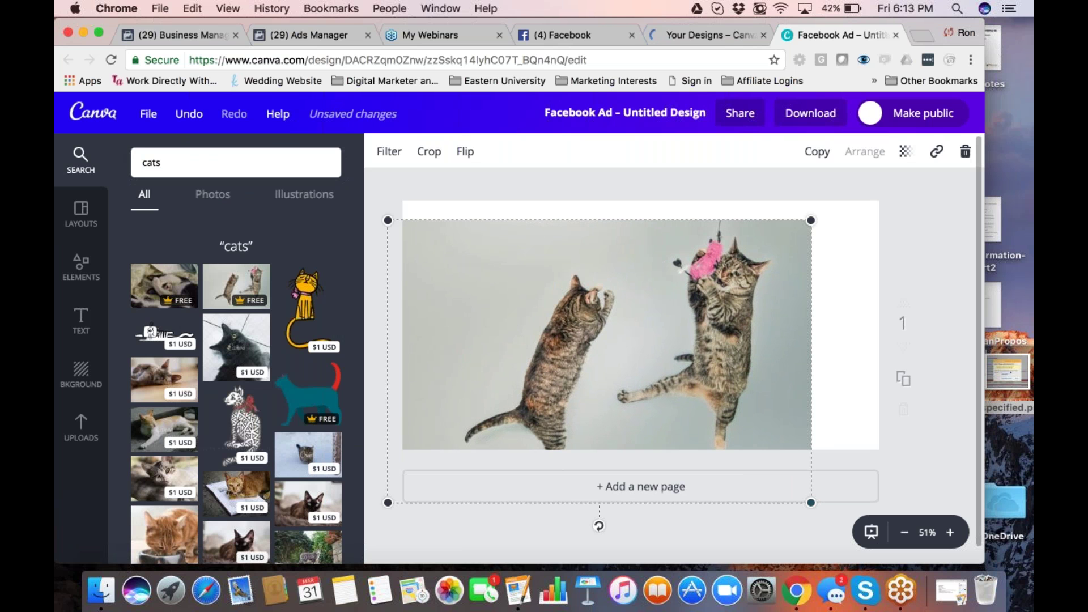
left_click_drag(713, 382, 819, 371)
left_click_drag(497, 213, 356, 203)
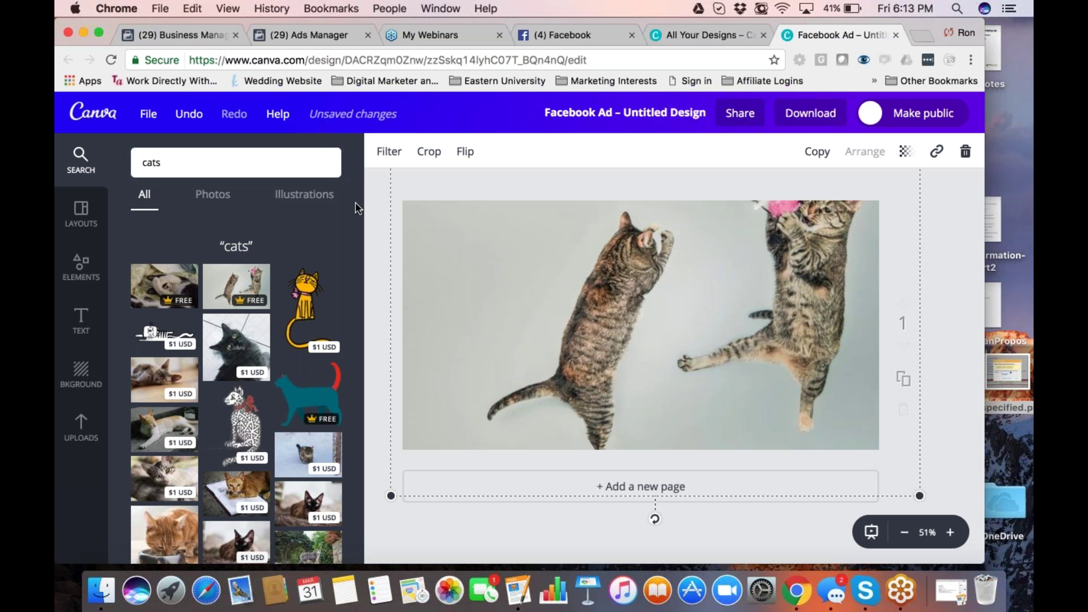
left_click_drag(727, 328, 730, 341)
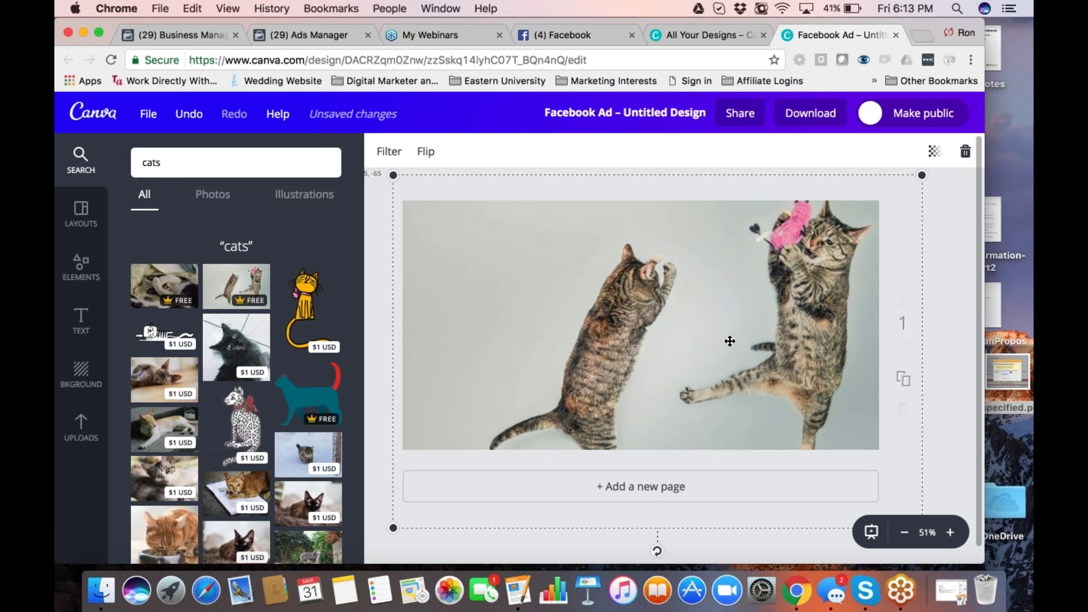
- Add the Flash Sale text layout over the photo and replace the word FLASH with "Do You Have a Healthy Cat?"
left_click(81, 320)
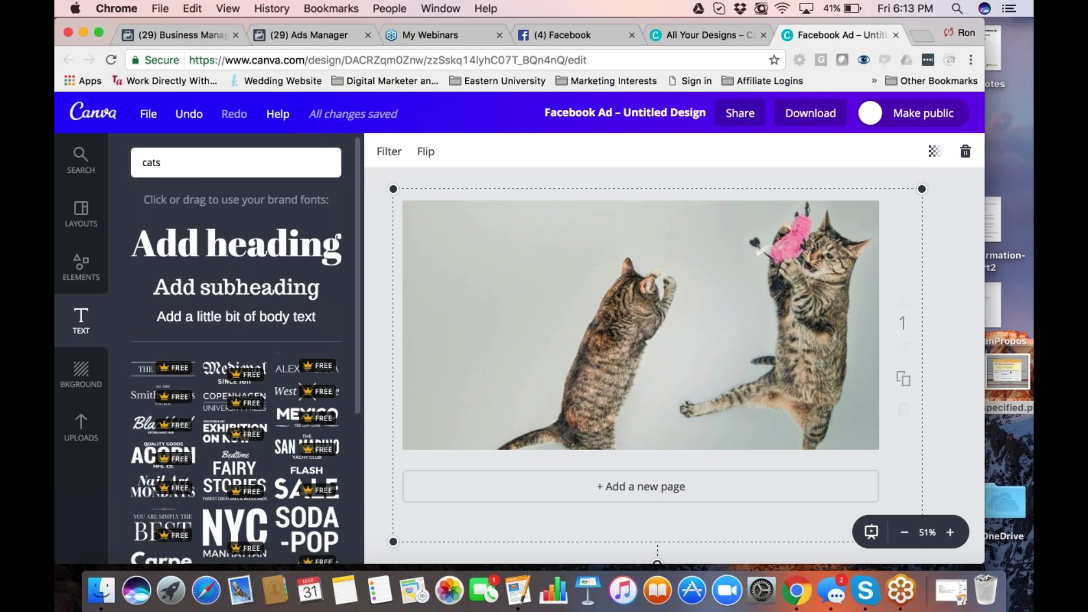
left_click(298, 486)
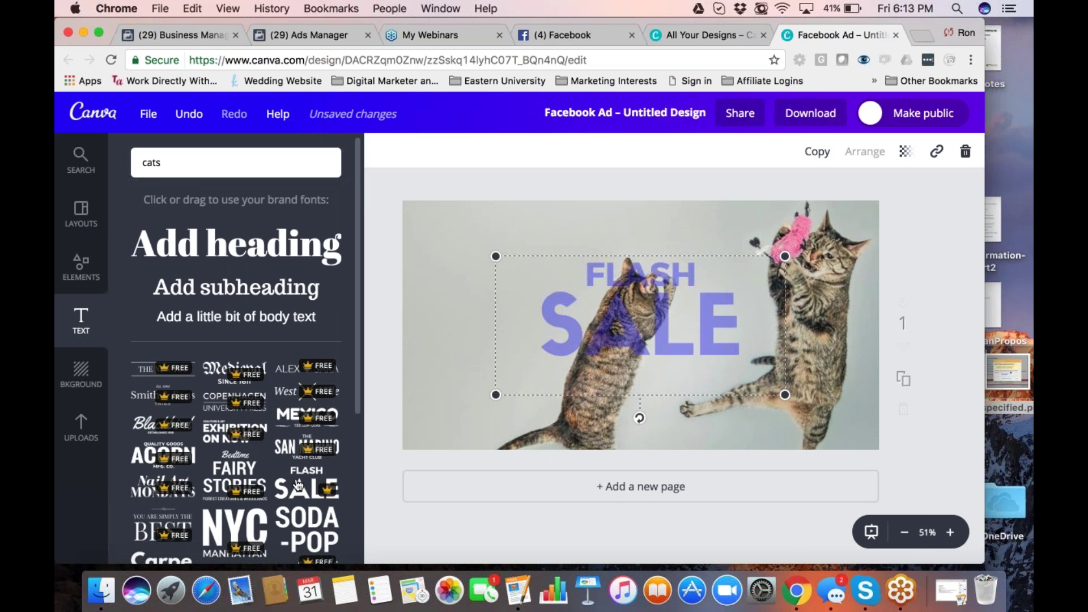
double_click(673, 292)
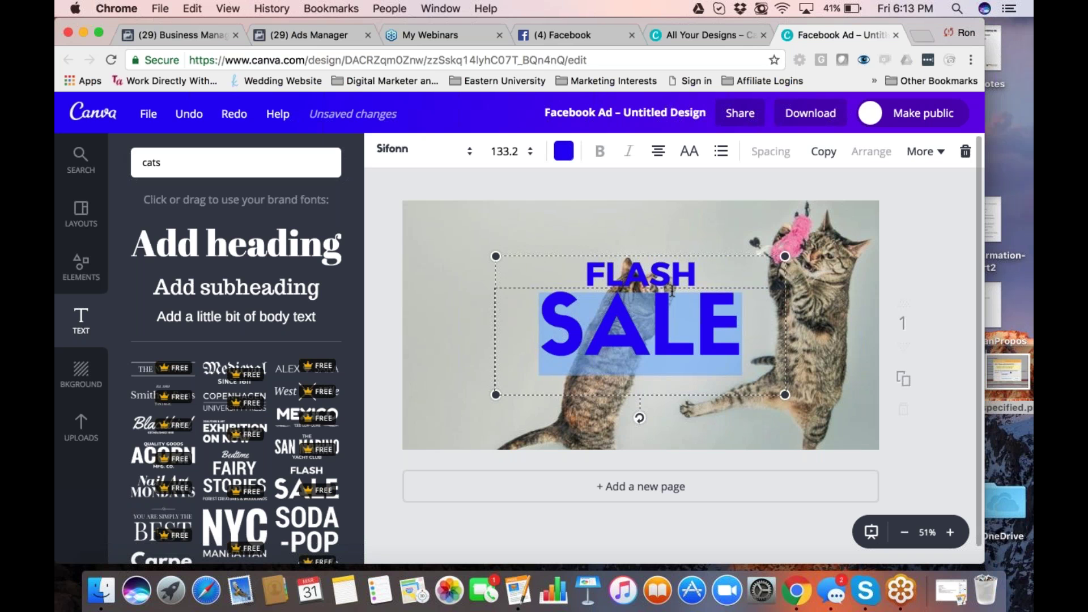
left_click(658, 276)
double_click(658, 275)
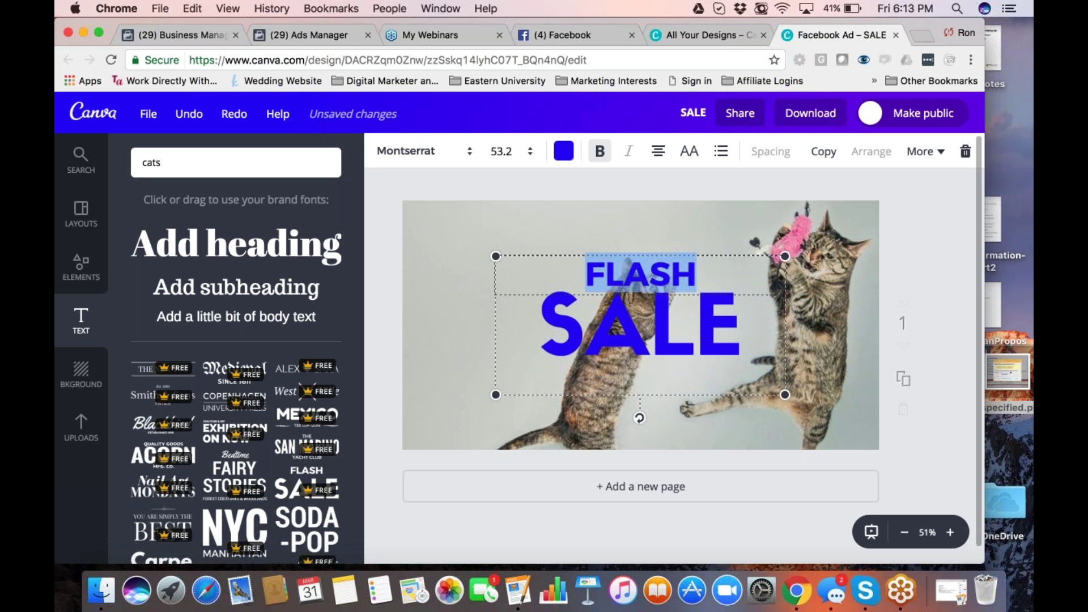
type("Do You Have a")
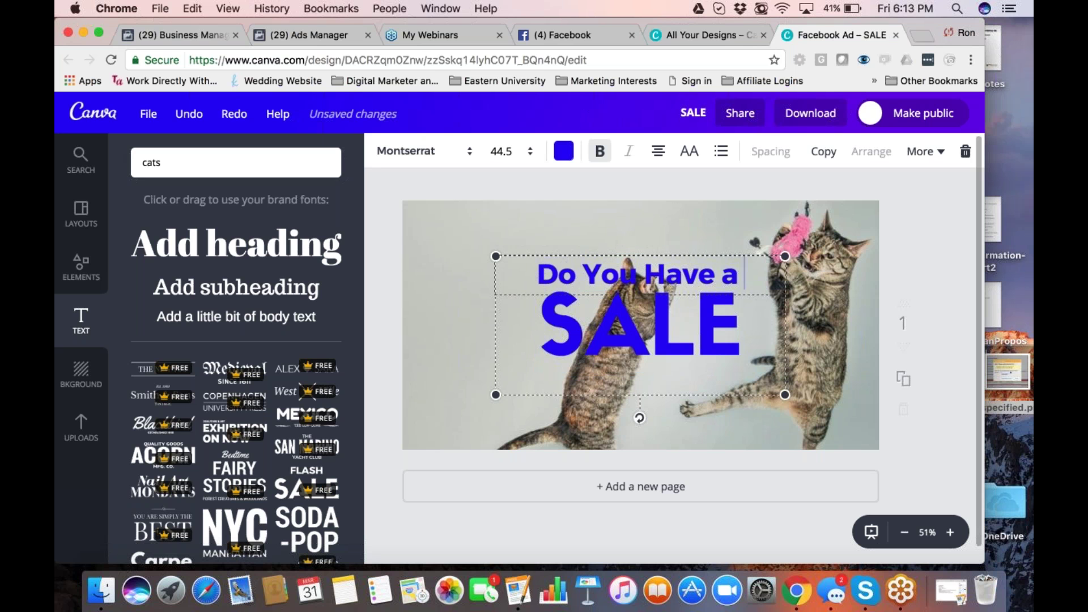
type(" Healthy Cat?")
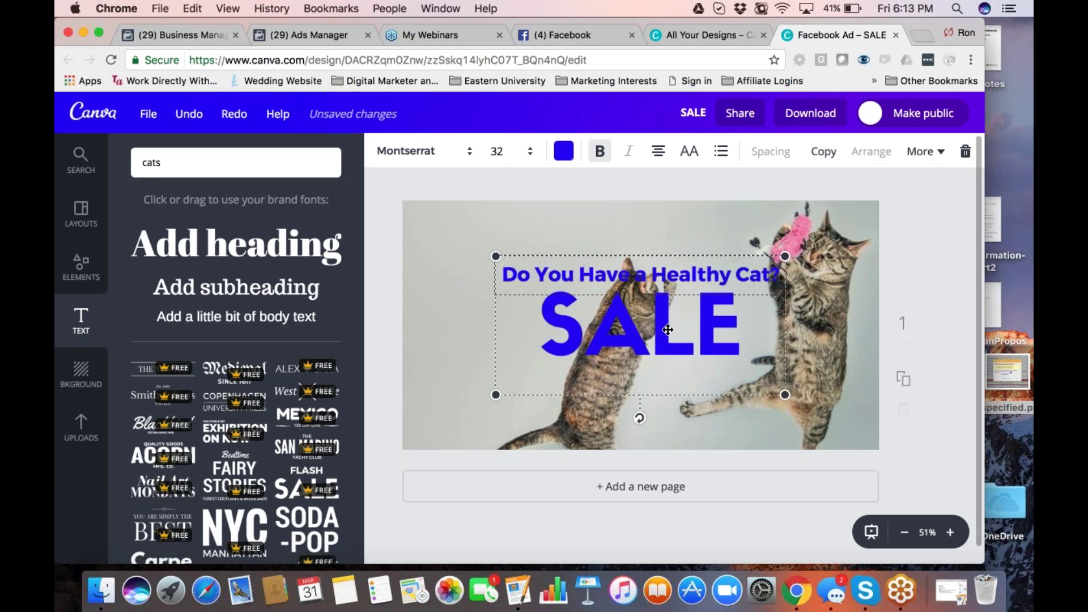
- Retype "Do You" at the start of the headline and remove the word SALE below it
double_click(626, 317)
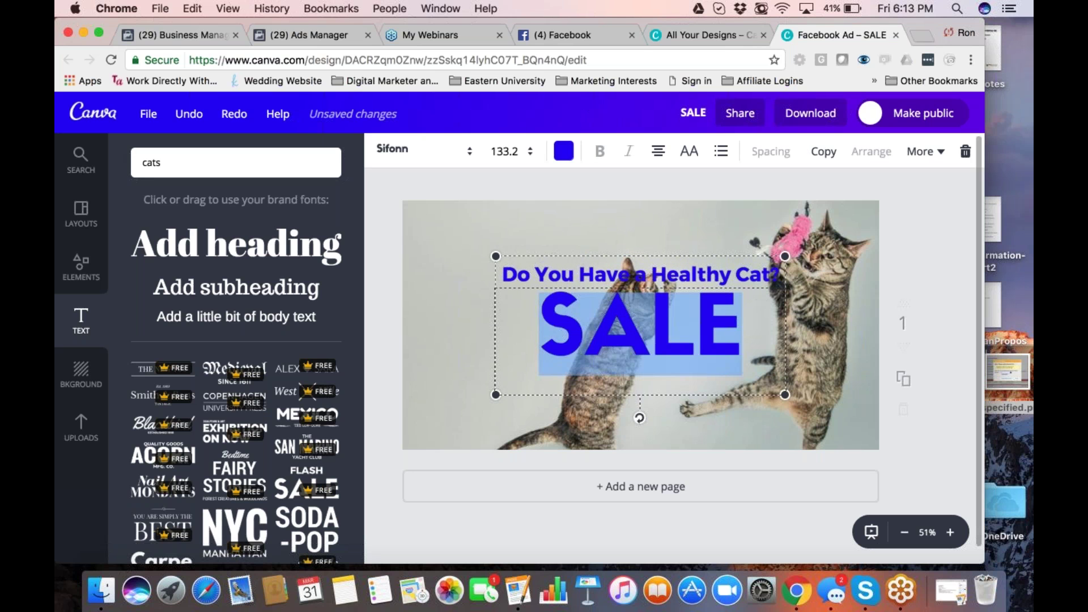
left_click(590, 275)
double_click(590, 275)
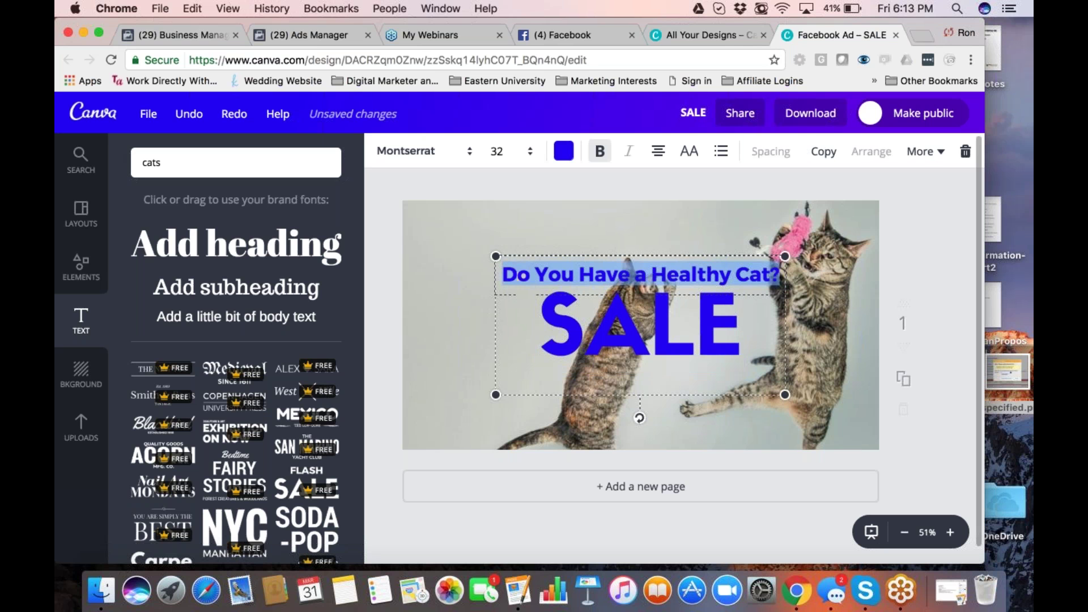
left_click(578, 275)
key("BackSpace")
key("BackSpace")
key("BackSpace")
key("BackSpace")
key("BackSpace")
key("BackSpace")
key("BackSpace")
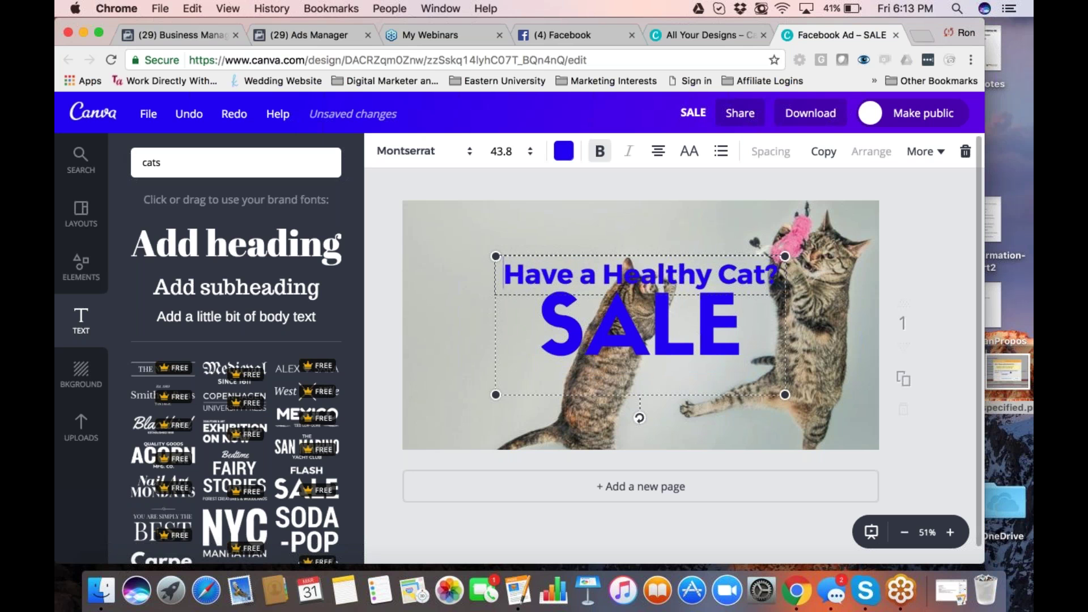
type("DOHave")
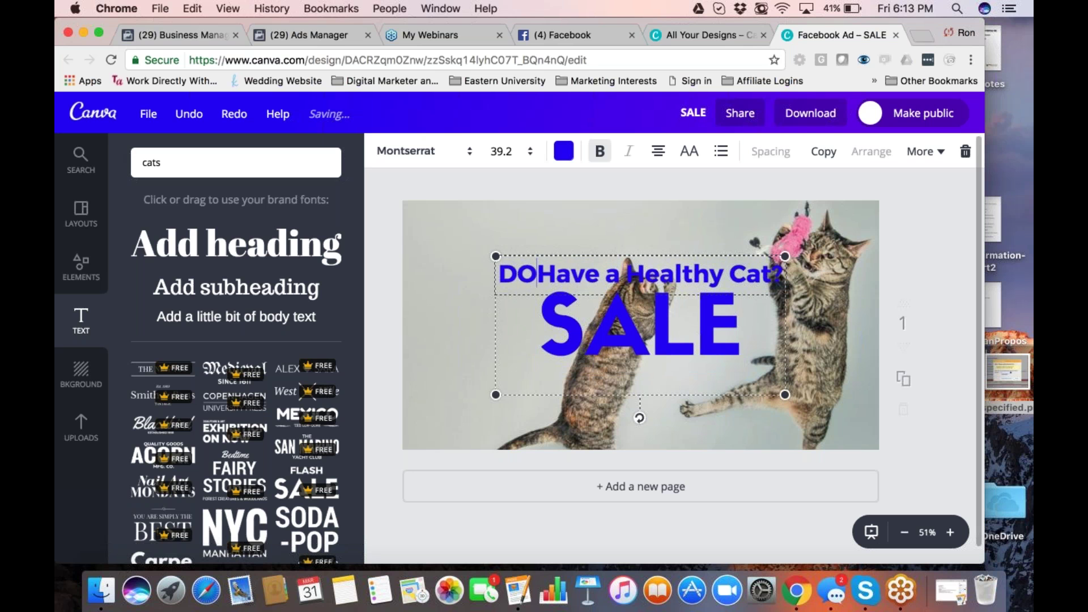
key("BackSpace")
key("BackSpace")
type("o You")
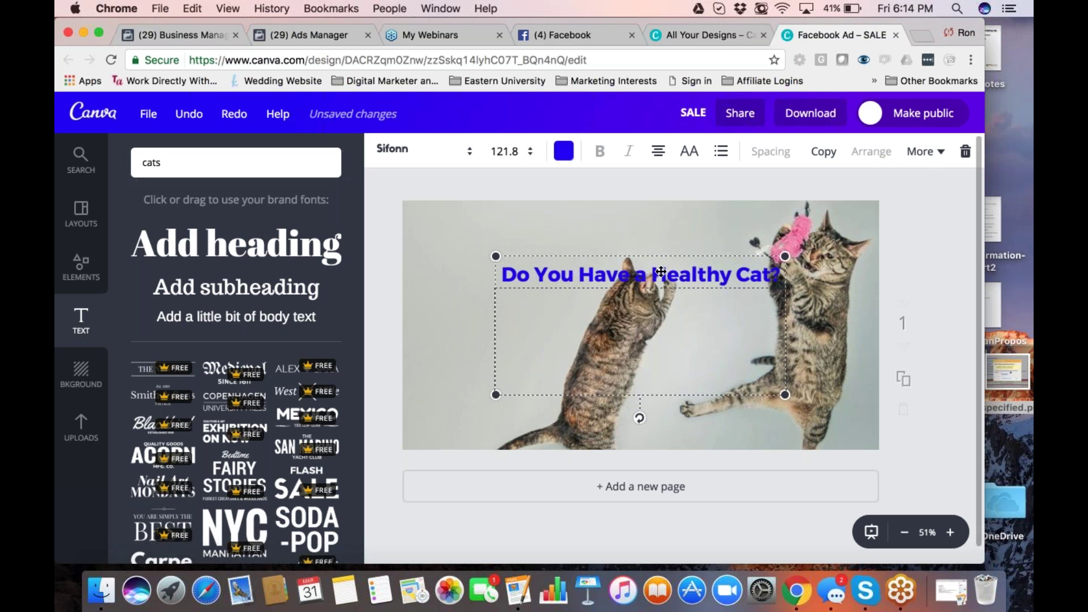
- Colour the whole headline text white
key("super+a")
left_click(564, 152)
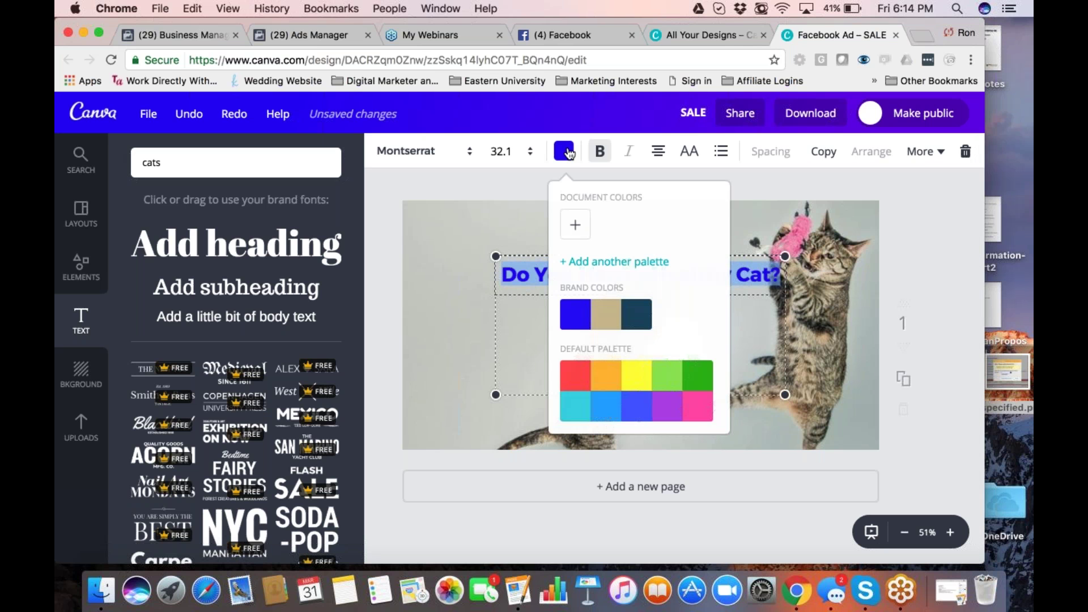
scroll(660, 407, "down", 3)
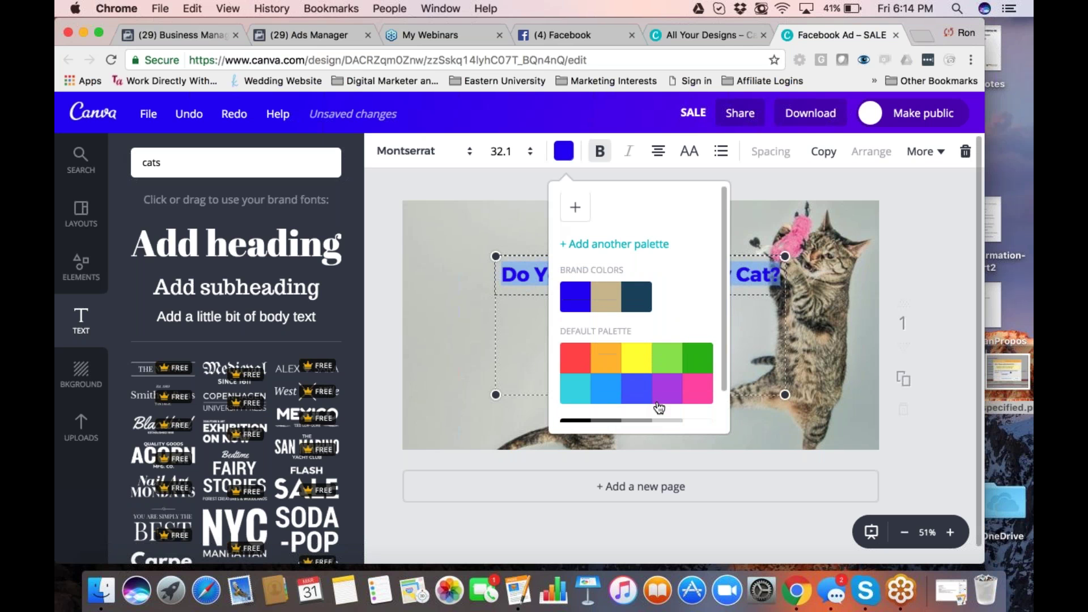
left_click(700, 413)
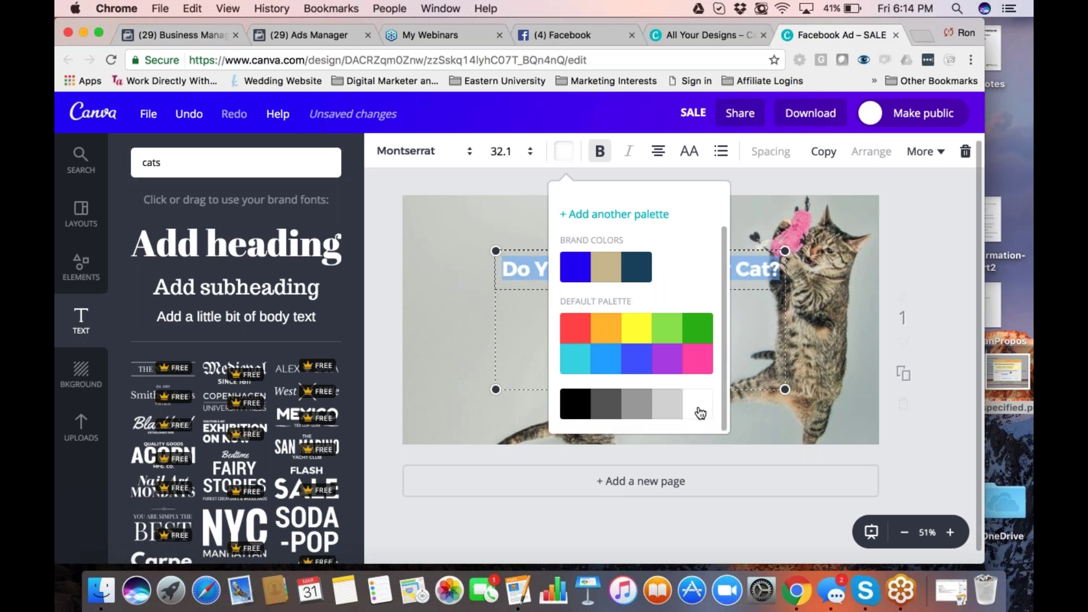
key("Escape")
- Break the headline into two lines, with "Healthy Cat?" on the second line
left_click(652, 271)
left_click(652, 271)
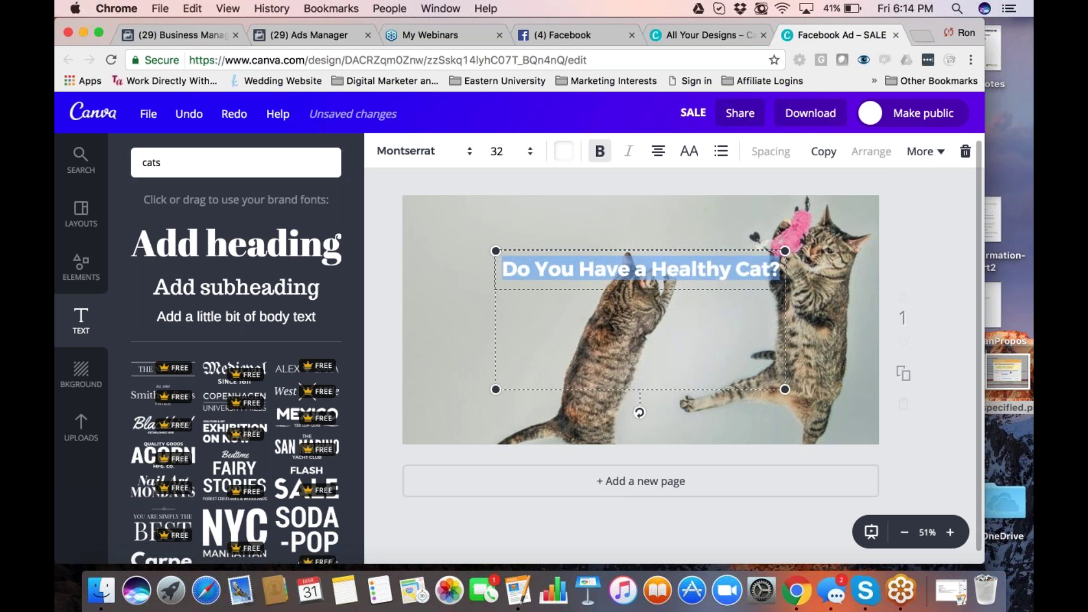
left_click(652, 271)
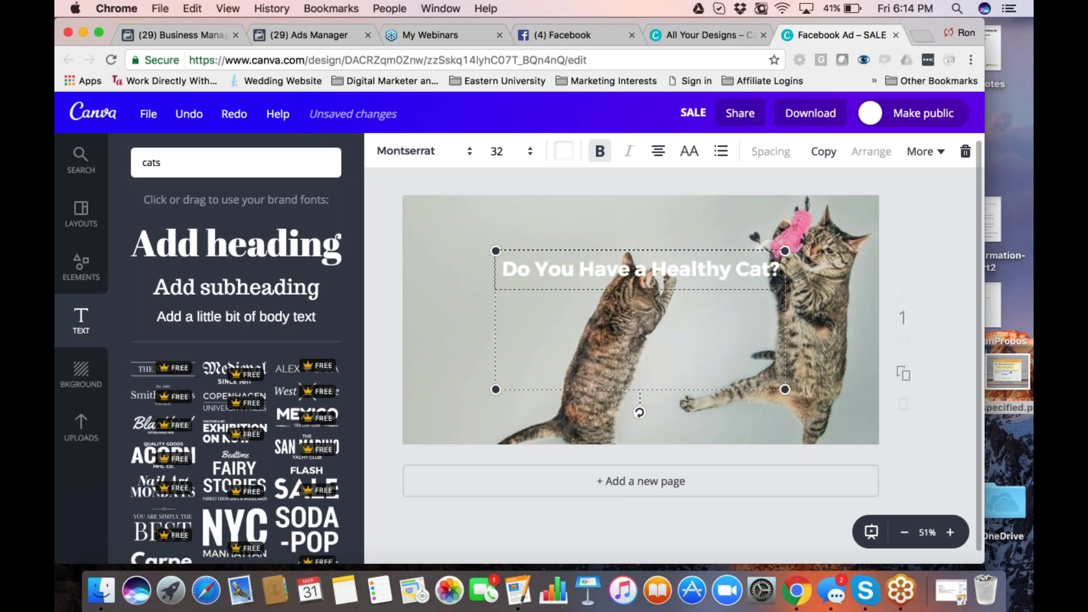
key("Return")
- Try to set the headline's font size to 42 and then to 56
left_click_drag(575, 264, 666, 282)
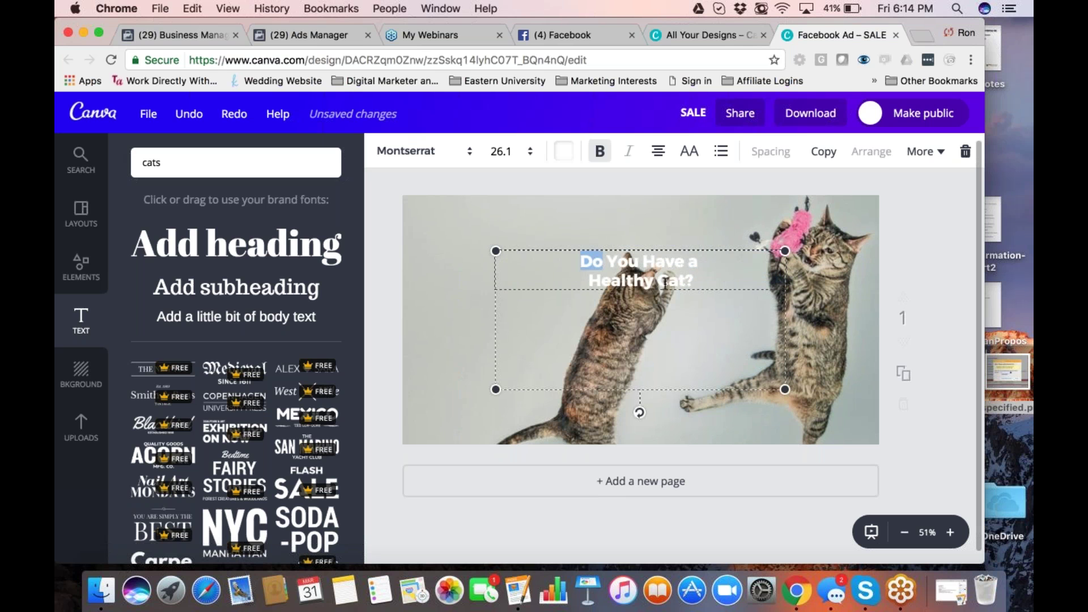
left_click(531, 152)
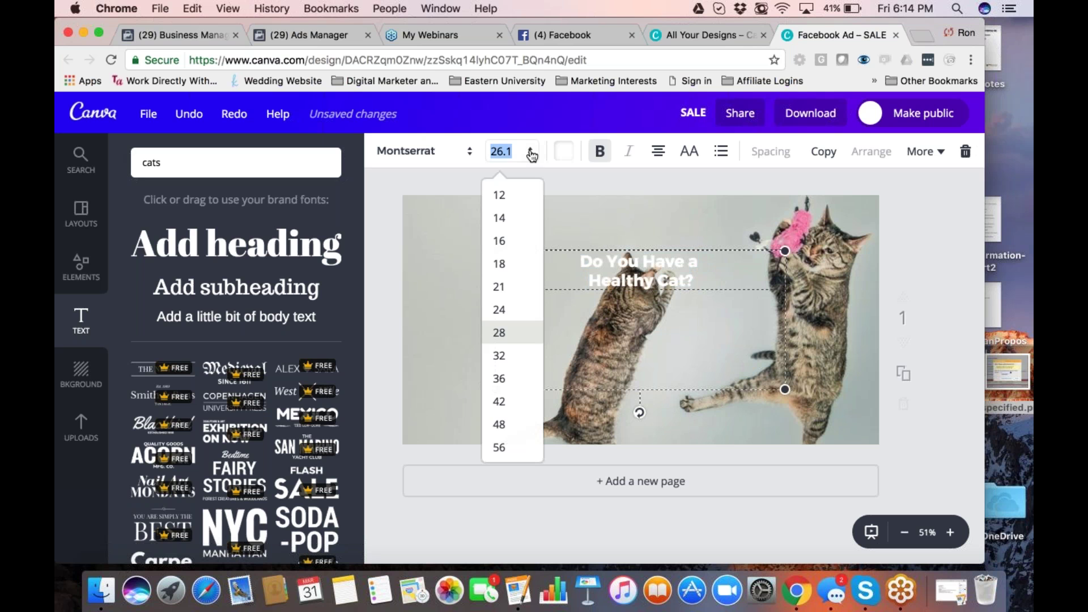
left_click(499, 403)
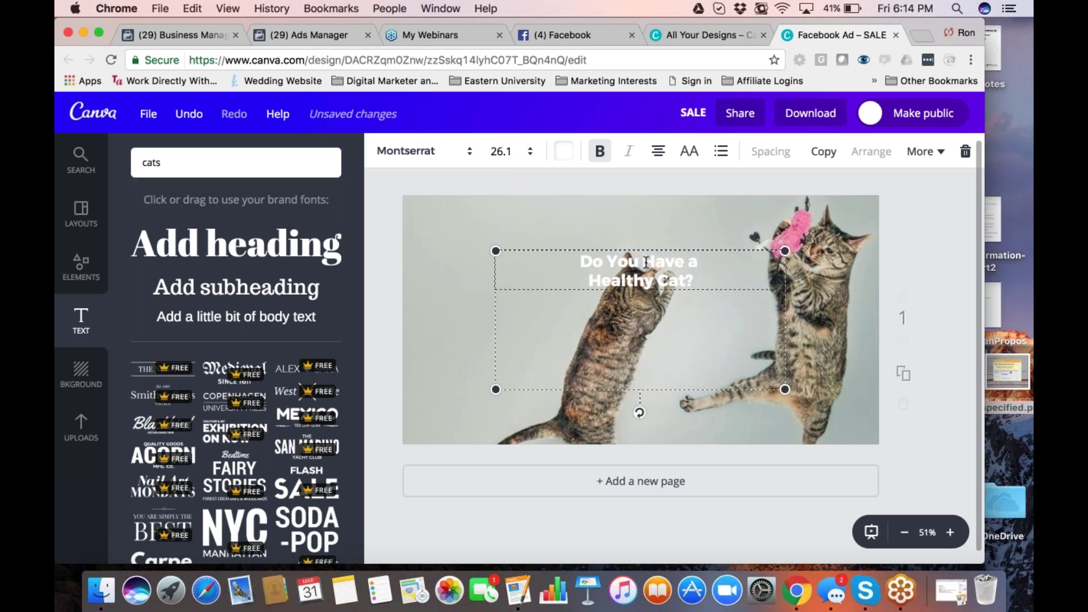
left_click(531, 152)
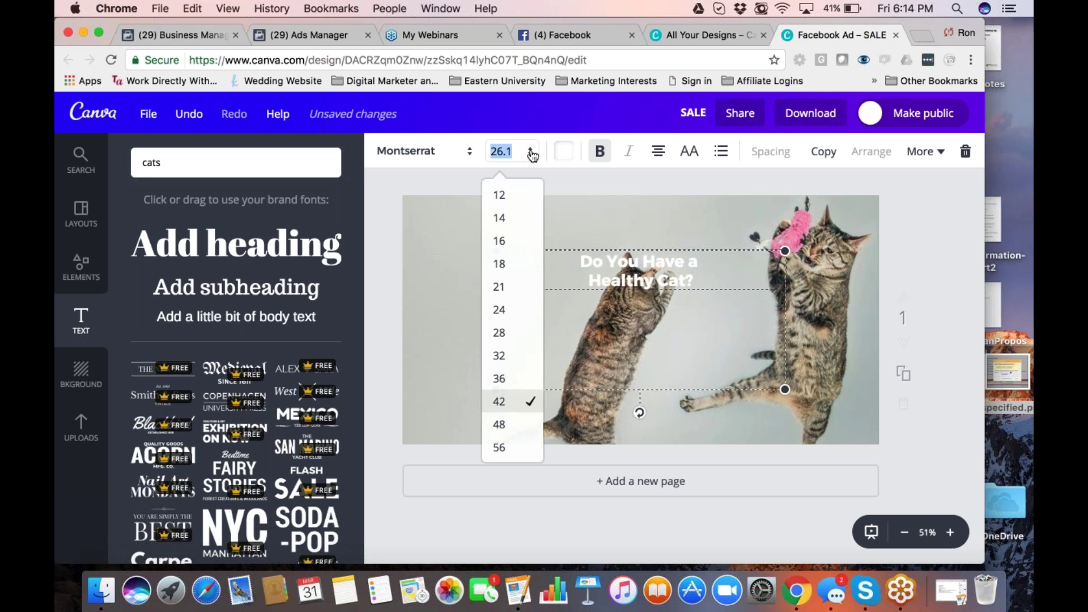
left_click(499, 447)
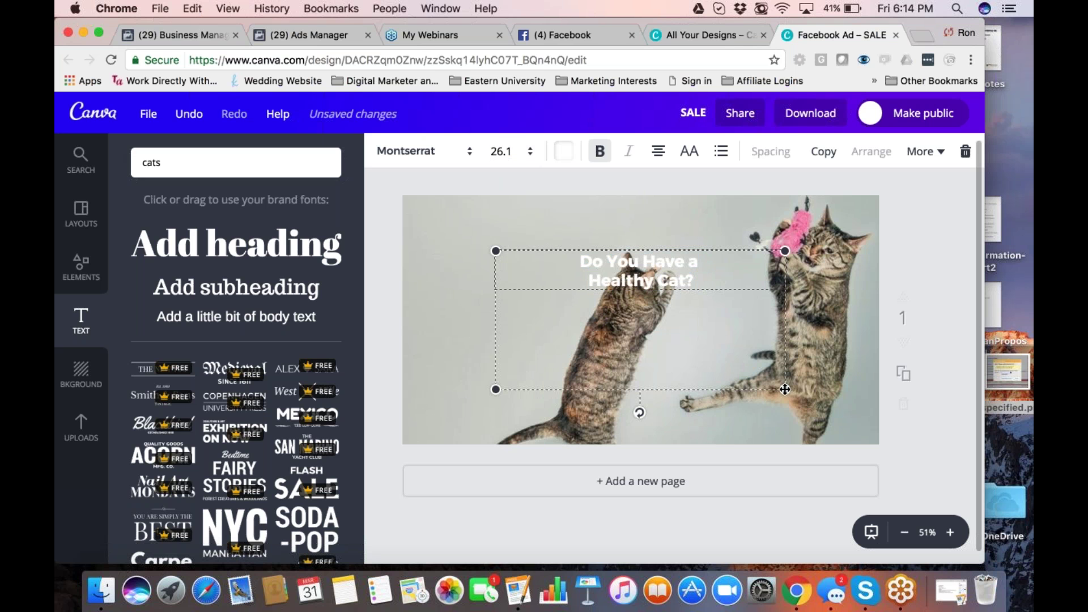
- Enlarge the headline to a font size of about 36 and move it to the empty area at the photo's upper left
left_click_drag(784, 390, 662, 399)
left_click_drag(658, 260, 772, 205)
left_click_drag(588, 244, 527, 271)
- Colour the two-line headline orange from the default palette
triple_click(527, 271)
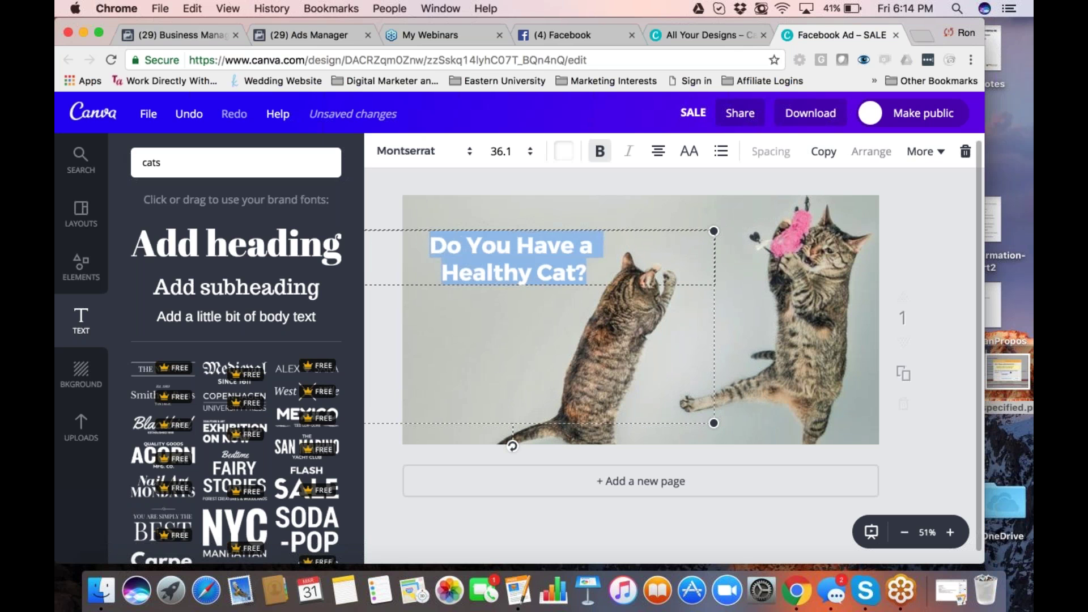
key("super+a")
left_click(564, 152)
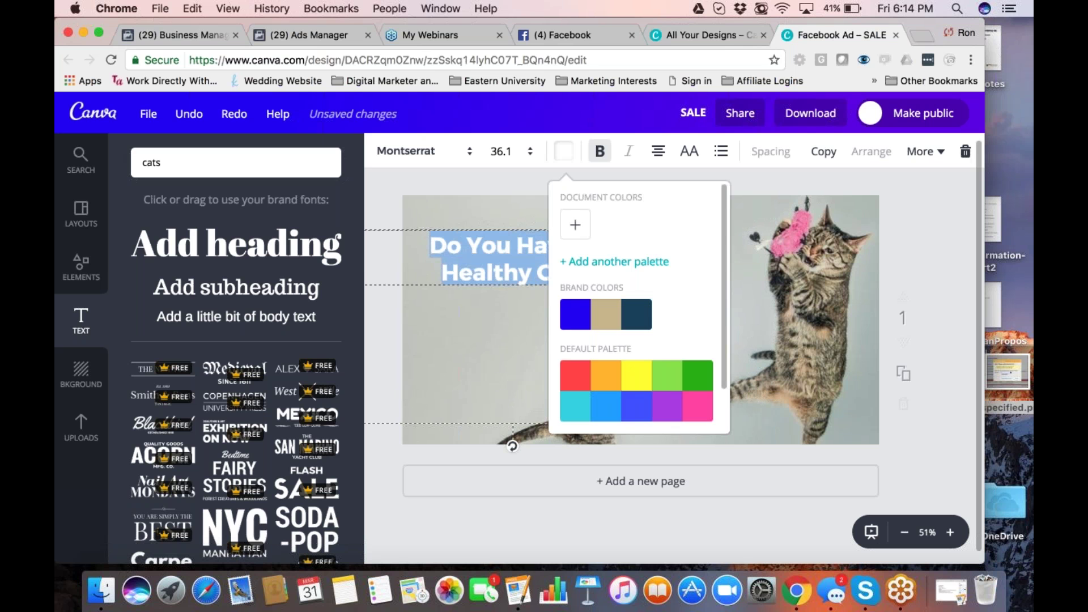
left_click(612, 379)
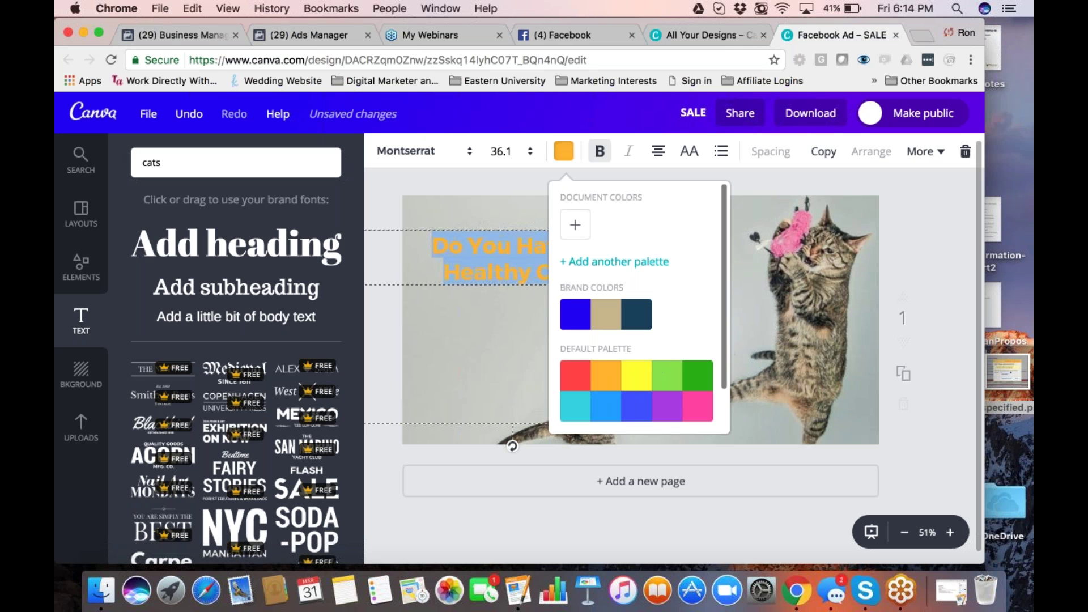
left_click(765, 352)
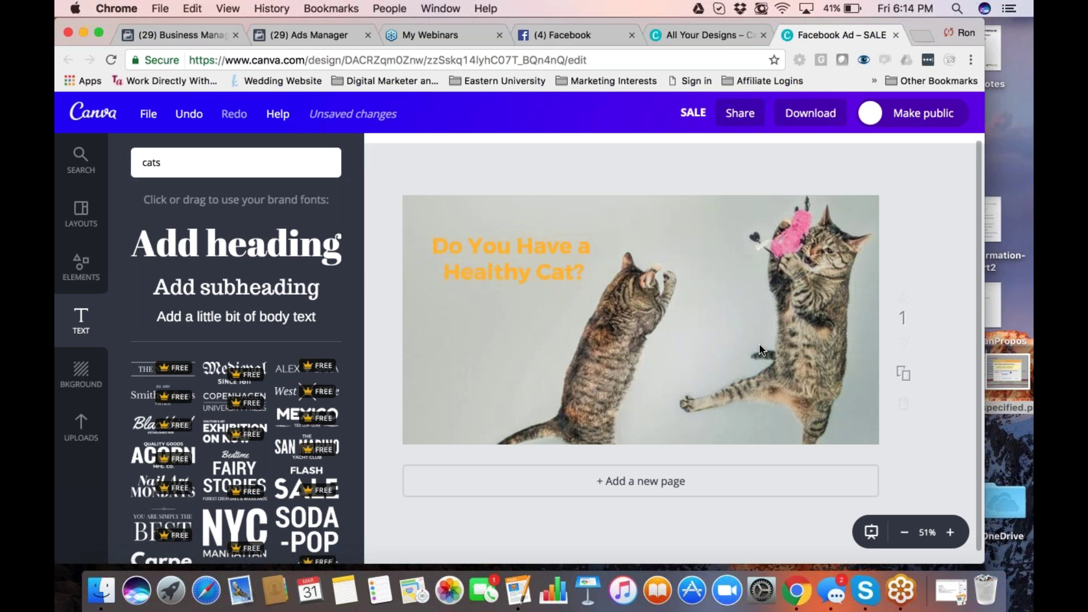
- Recolour the two-line headline with the blue brand colour
left_click(509, 252)
left_click(565, 152)
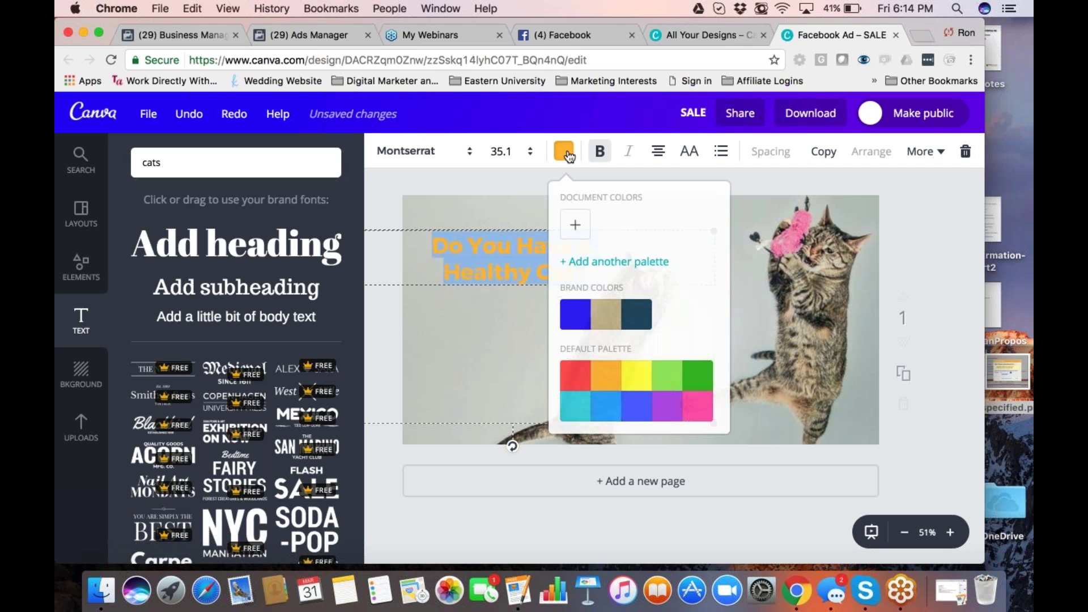
left_click(579, 322)
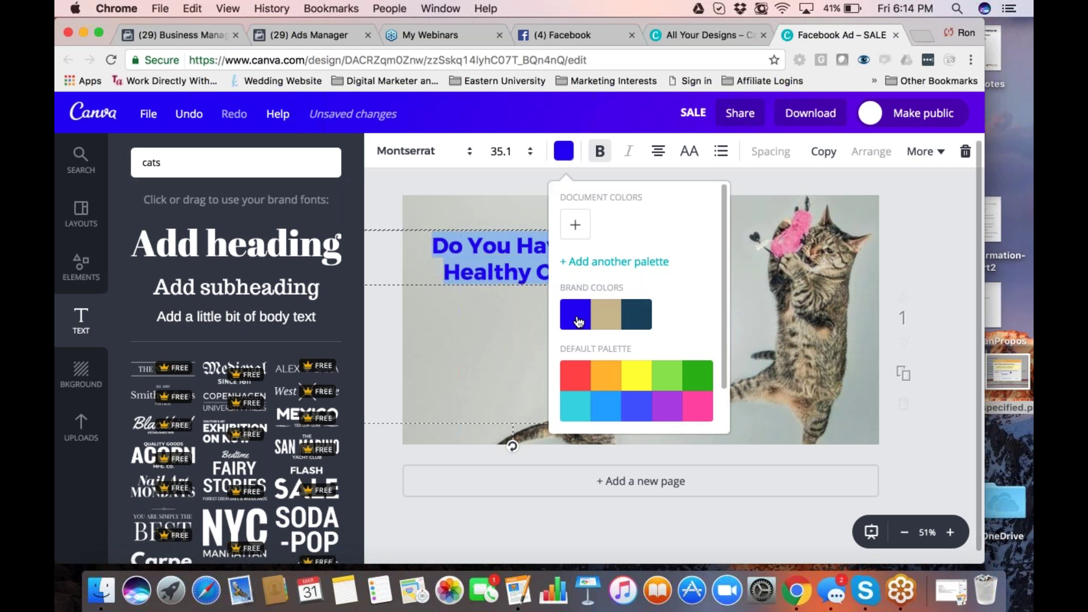
left_click(753, 304)
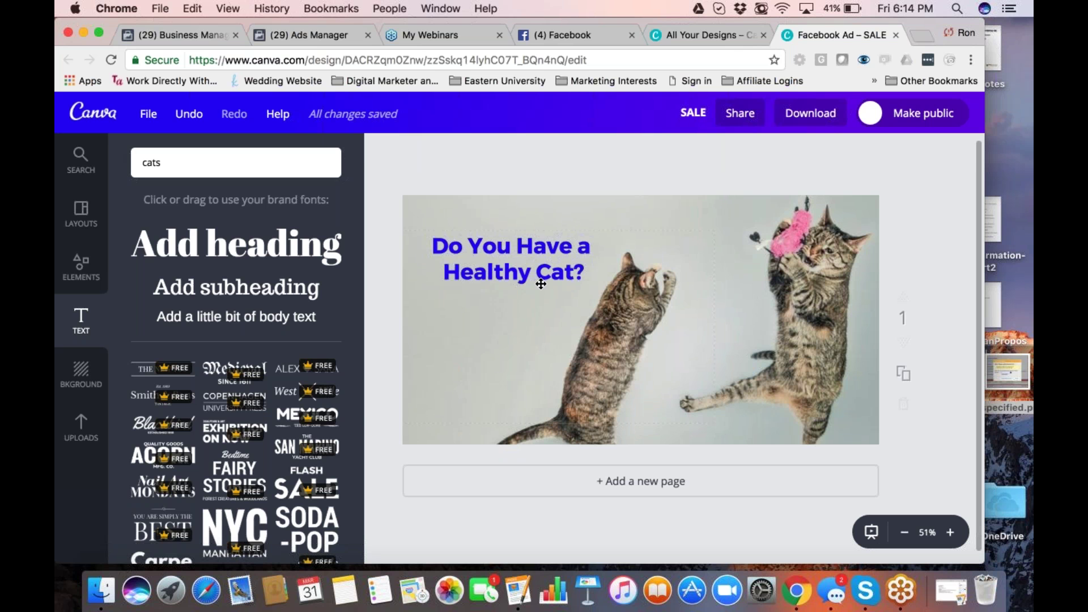
- Download the finished cat ad design as a PNG file
left_click(556, 268)
left_click(576, 269)
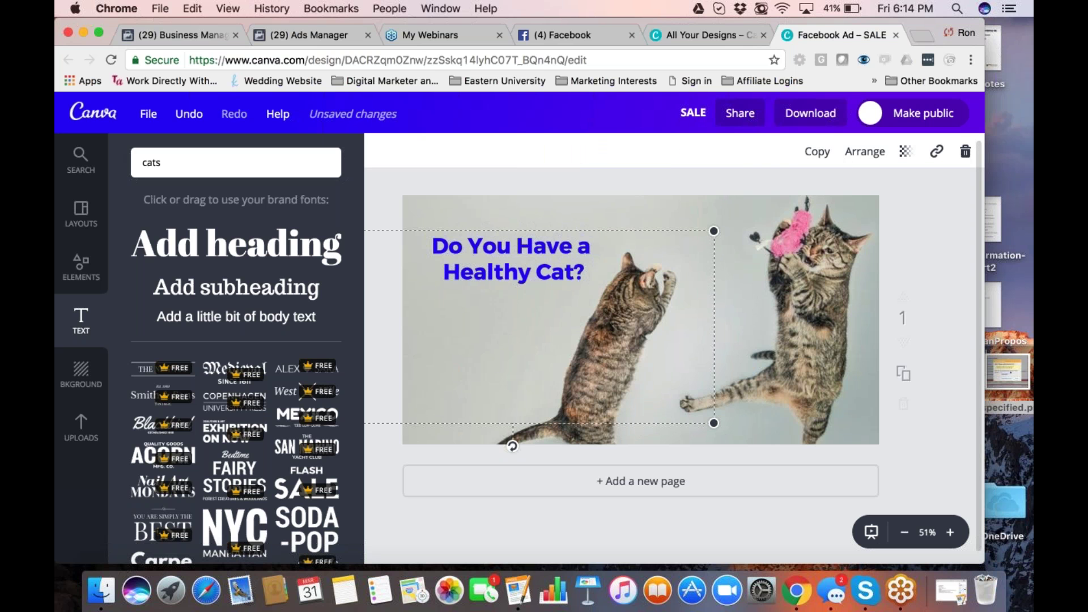
left_click(826, 120)
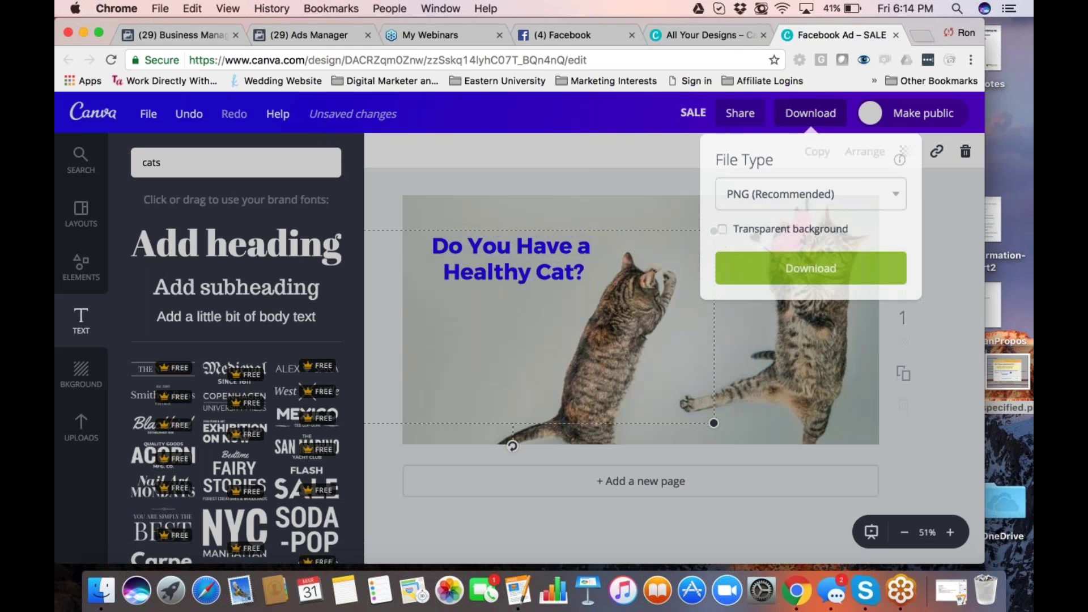
left_click(812, 267)
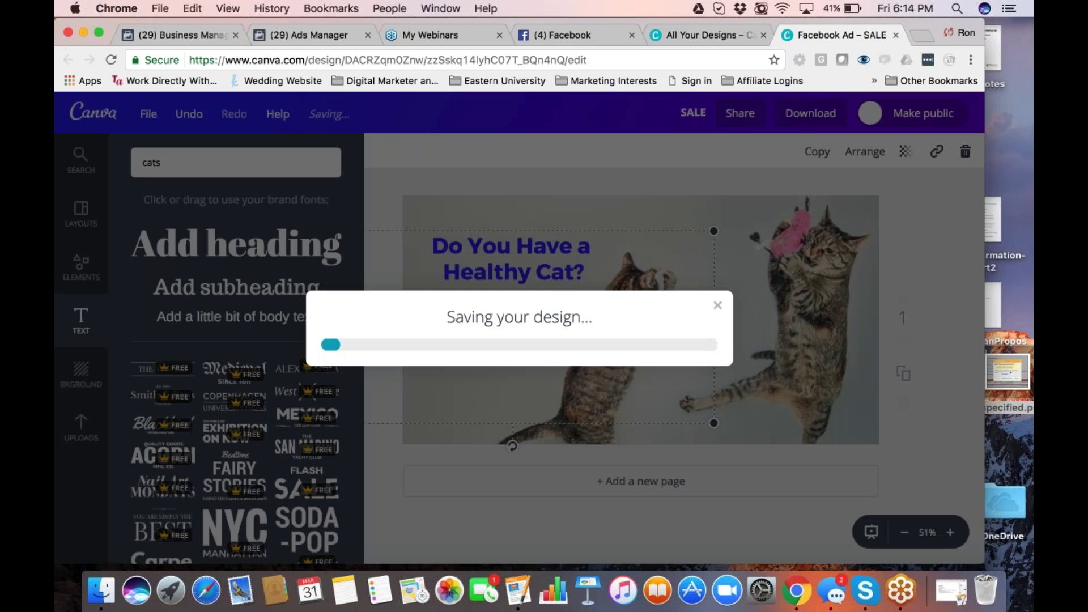
- Switch to Facebook Ads Manager, upload the downloaded SALE.png, and use it as the ad's image
left_click(586, 33)
left_click(179, 32)
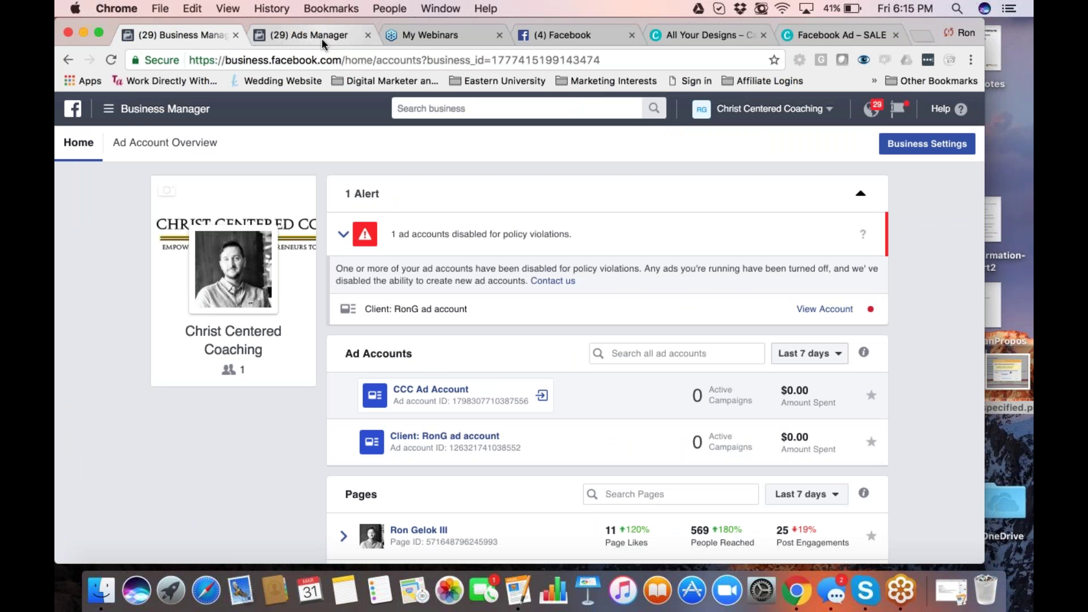
left_click(321, 38)
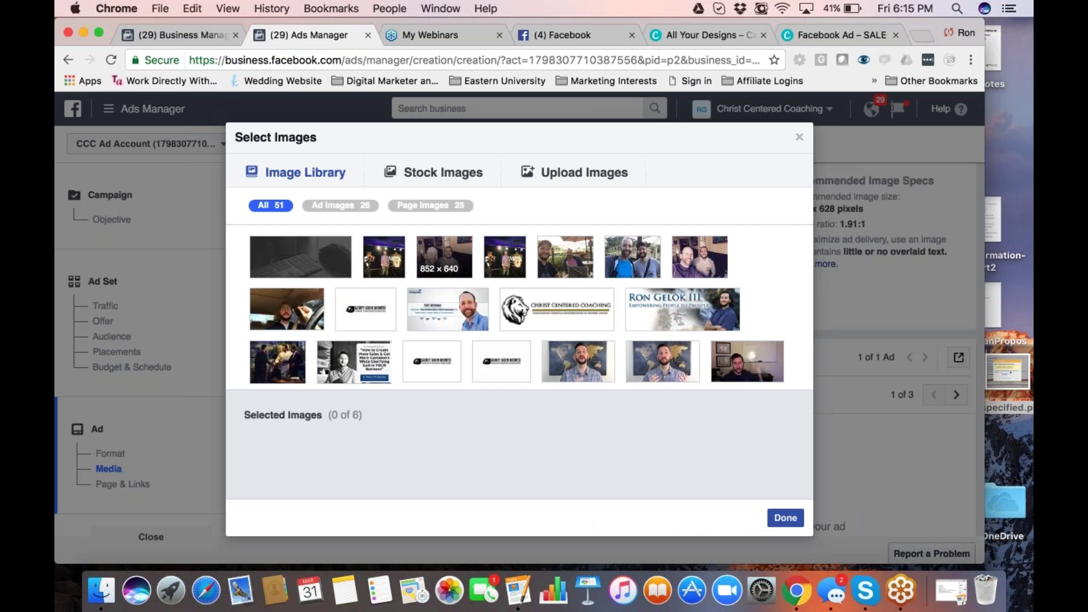
left_click(548, 176)
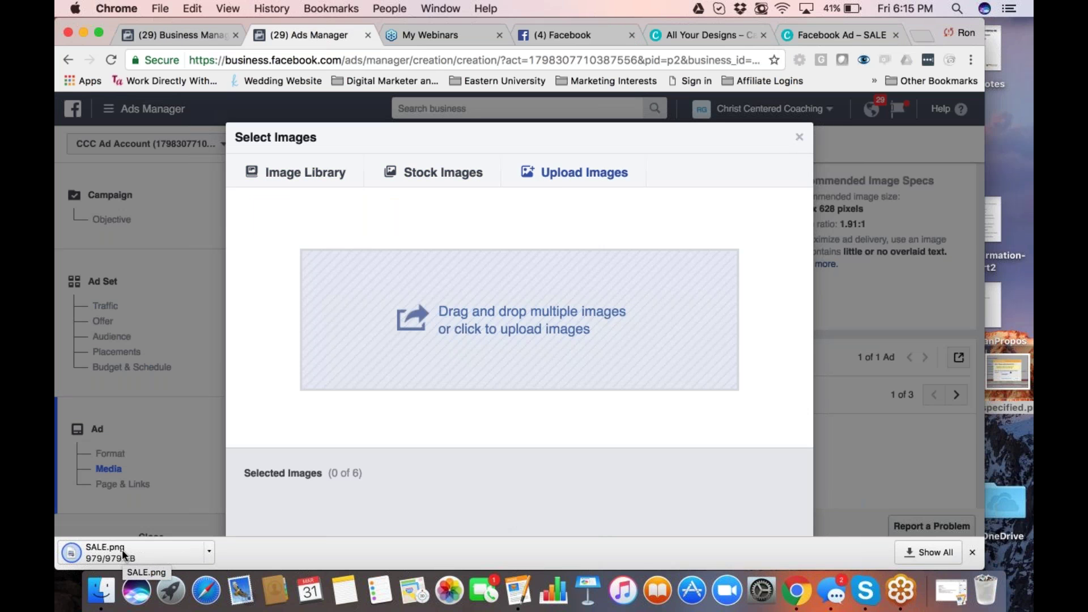
left_click_drag(122, 522, 453, 321)
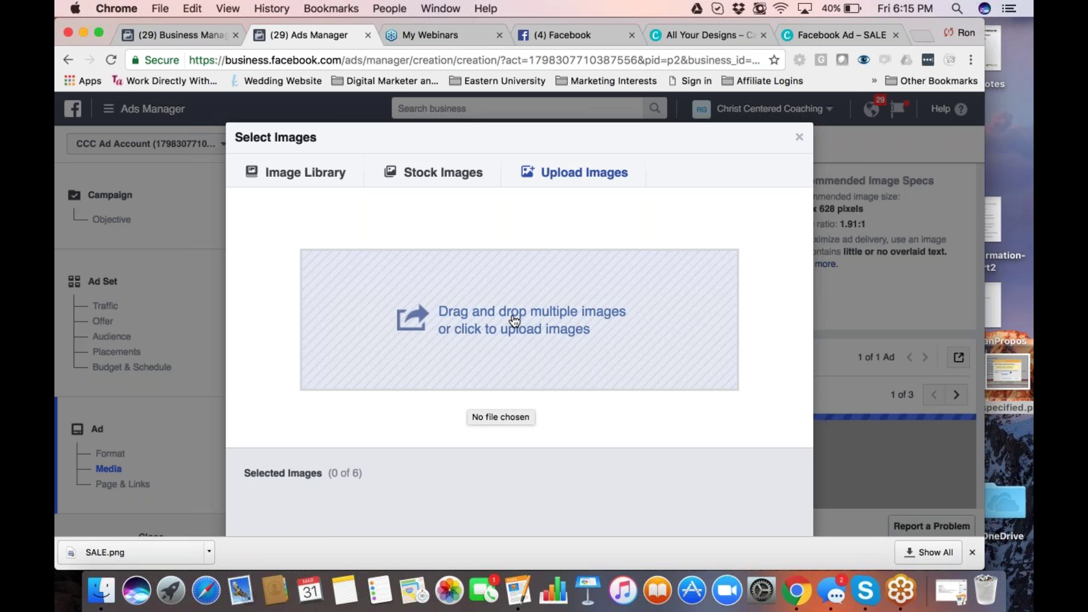
scroll(517, 327, "down", 3)
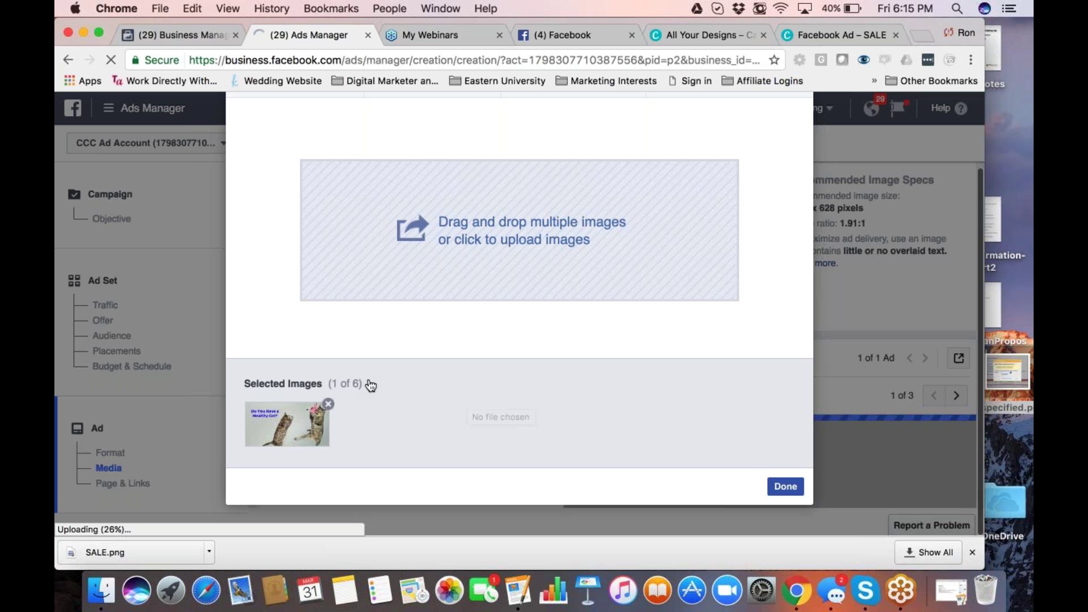
left_click(786, 487)
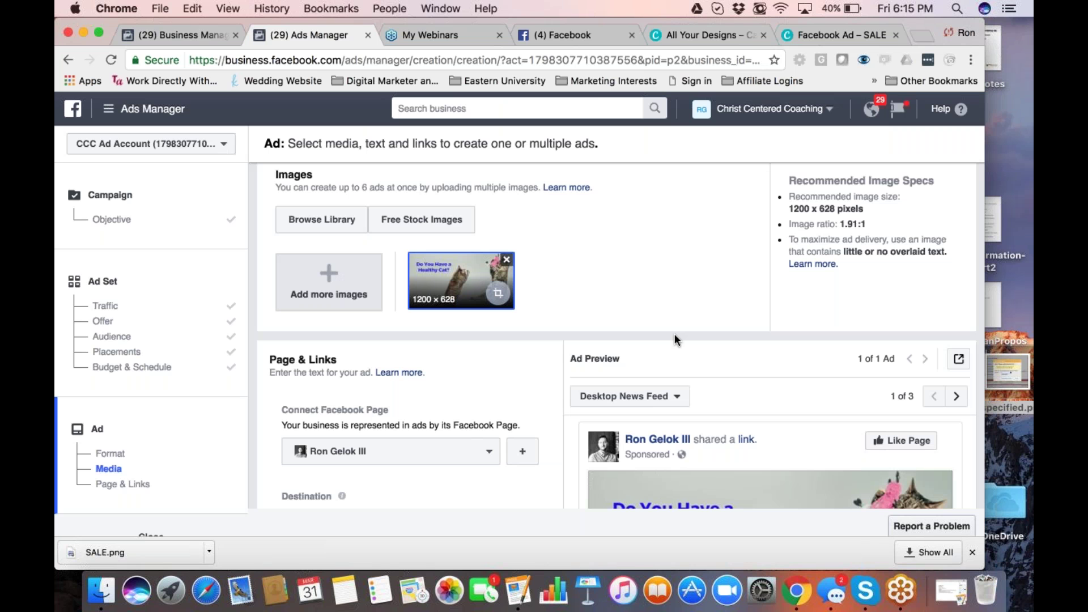
- Set the ad's connected Facebook Page to Christ Centered Coaching
scroll(675, 338, "down", 3)
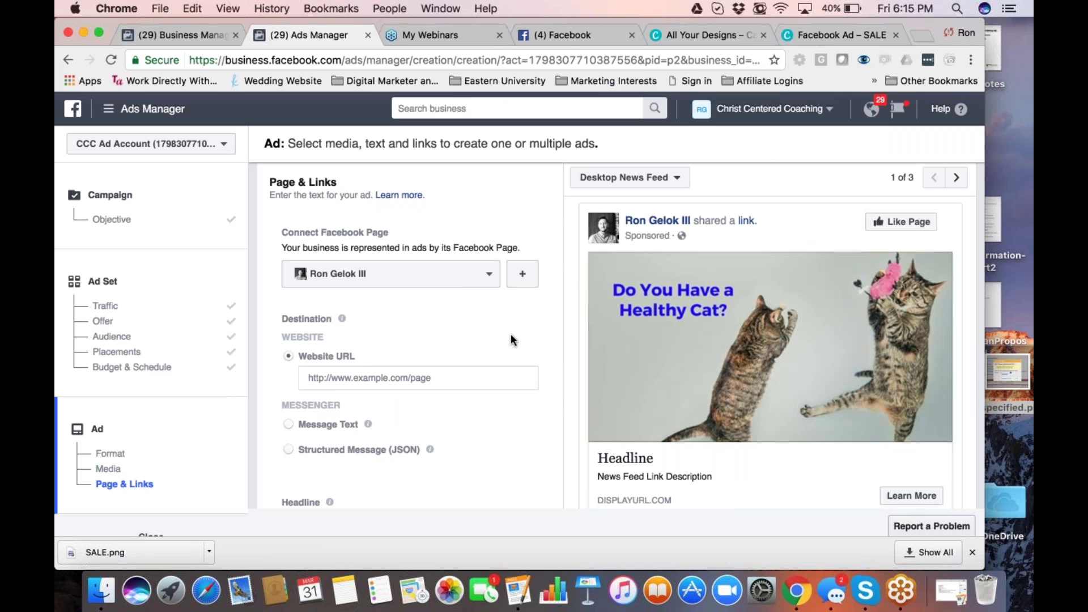
scroll(512, 339, "up", 2)
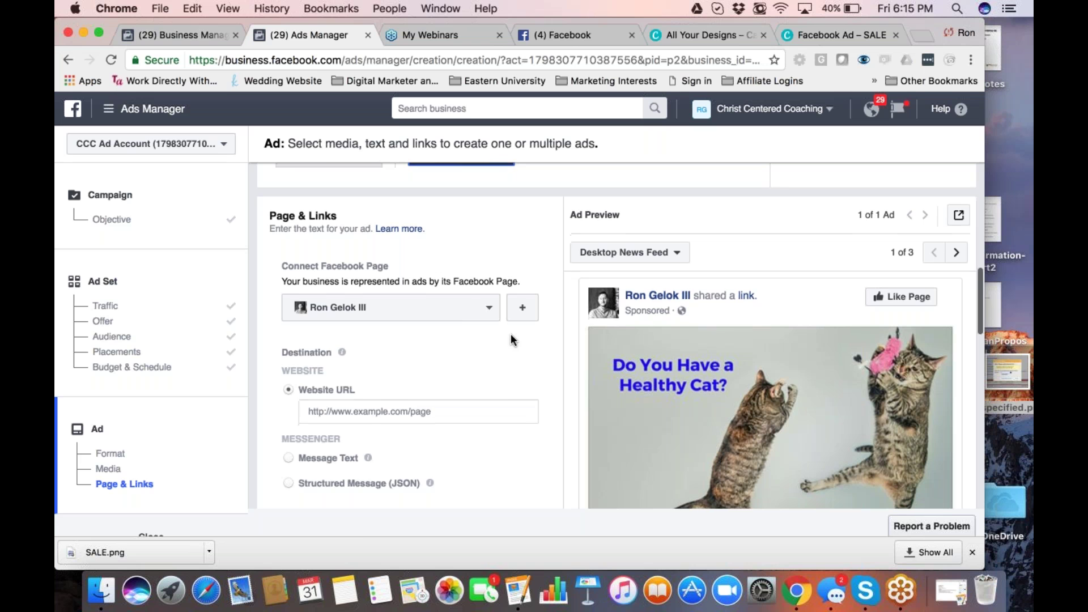
left_click(487, 309)
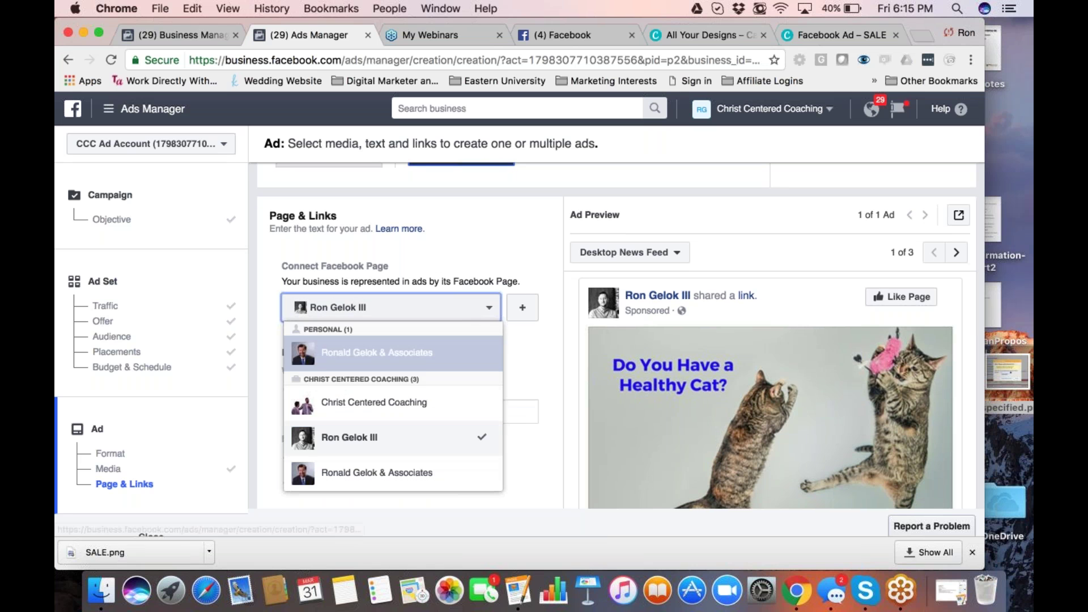
left_click(406, 402)
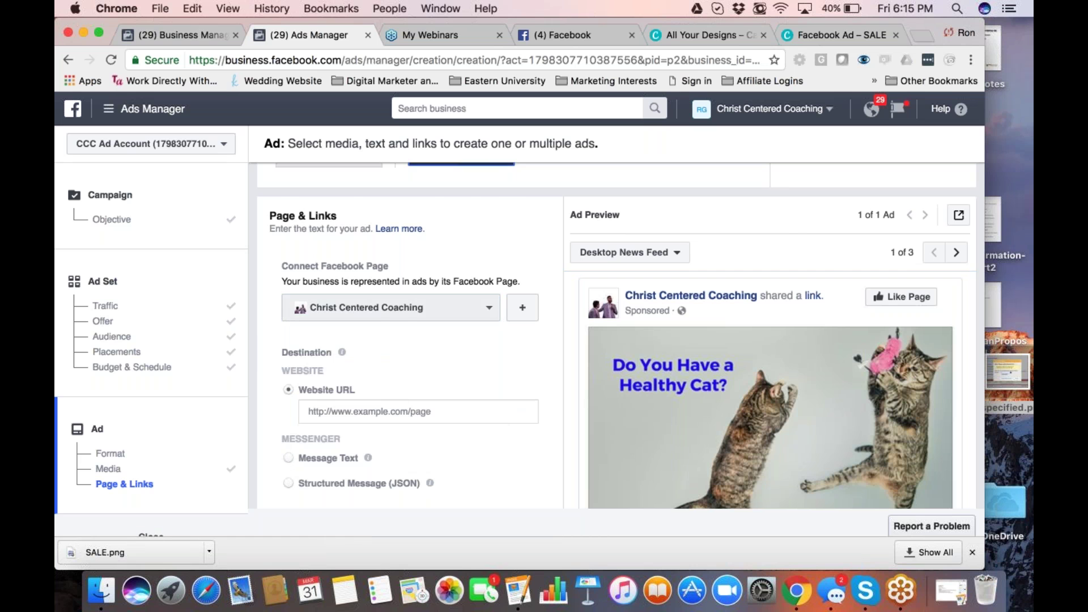
scroll(461, 297, "up", 3)
scroll(460, 297, "down", 5)
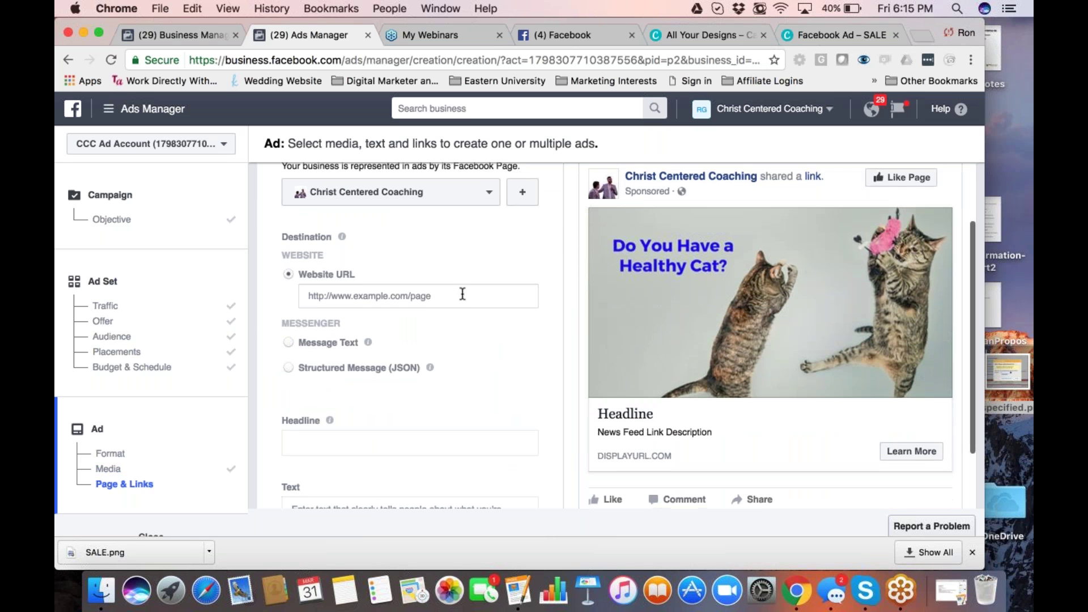
left_click(463, 294)
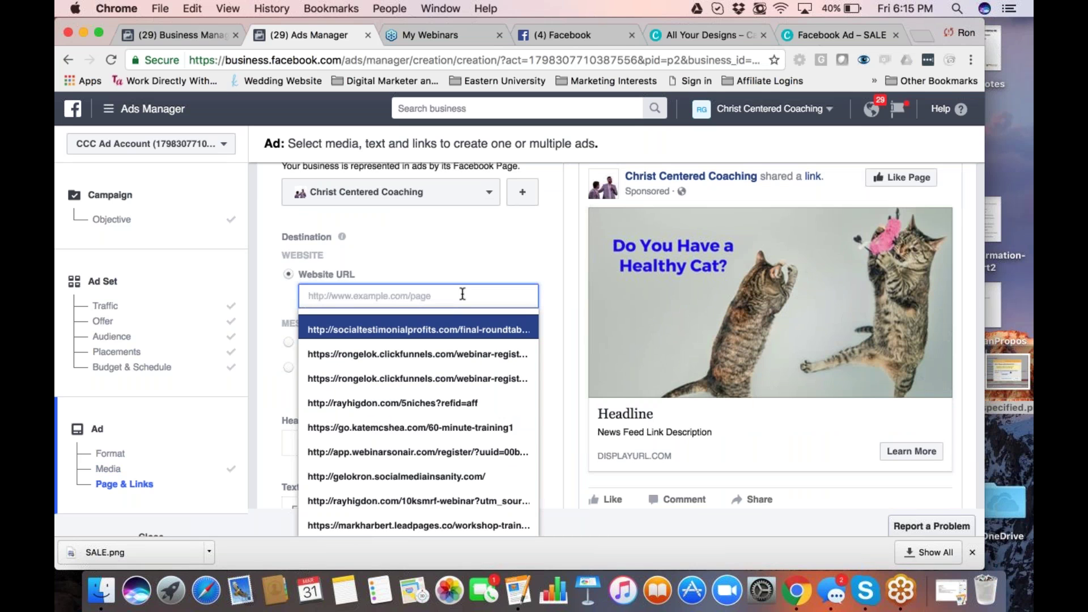
type("ht")
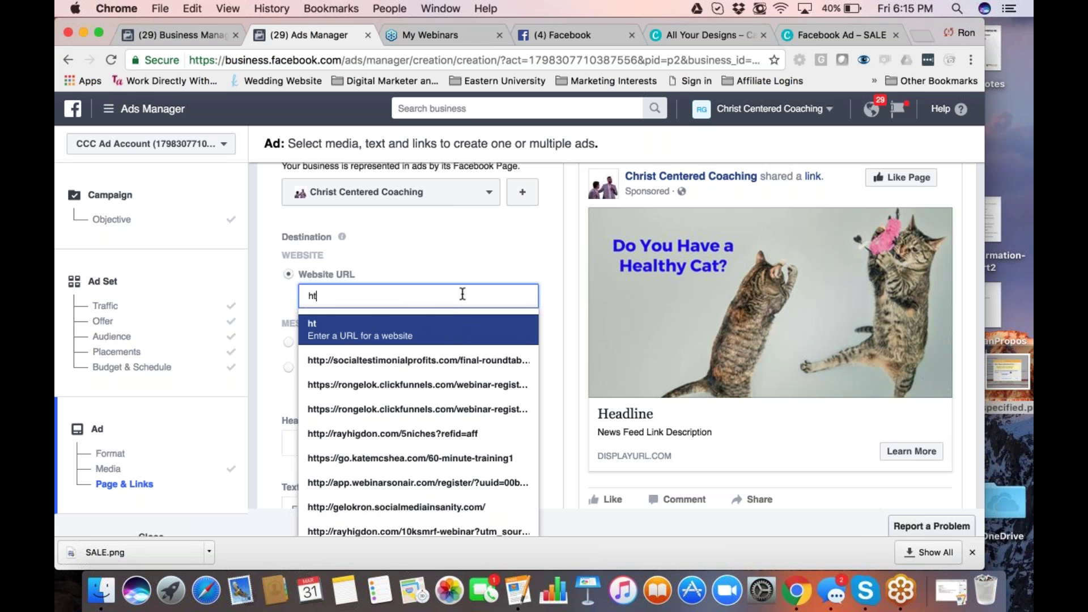
type("tp://")
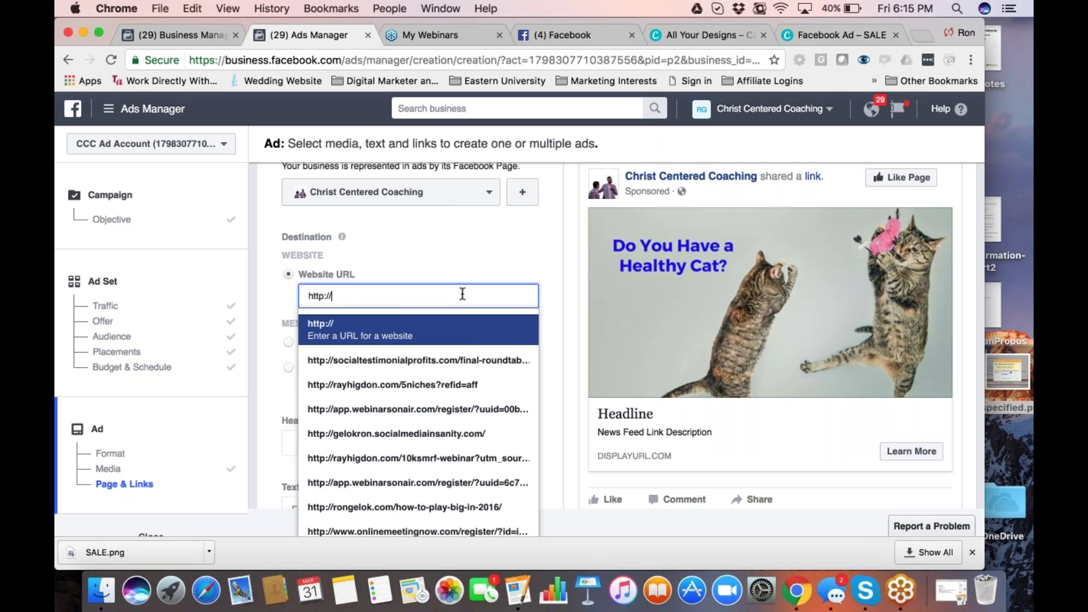
type("RonGe")
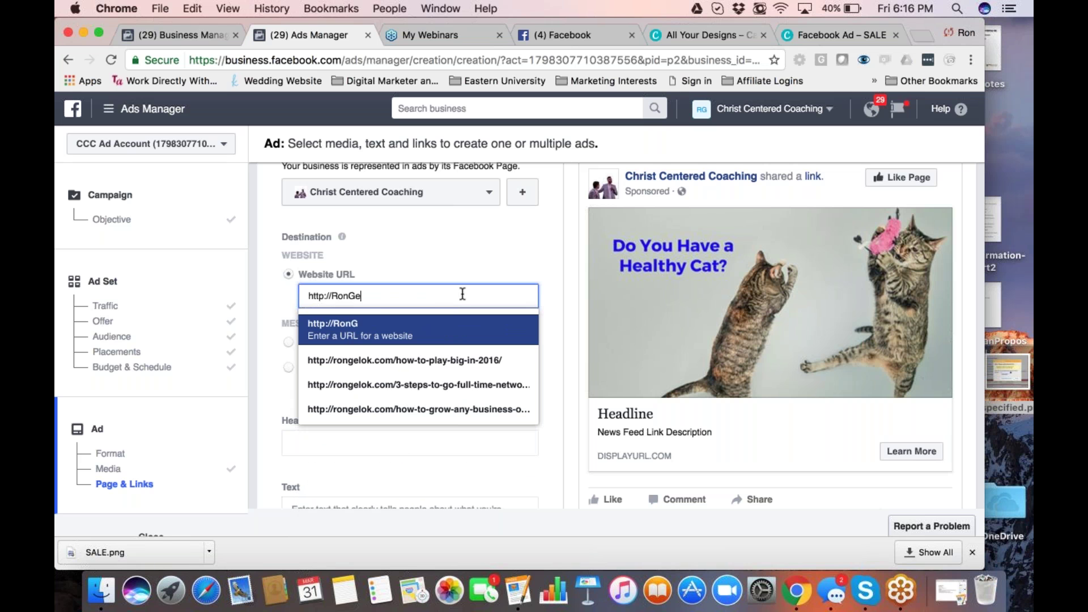
type("lok.com/ca")
type("ts")
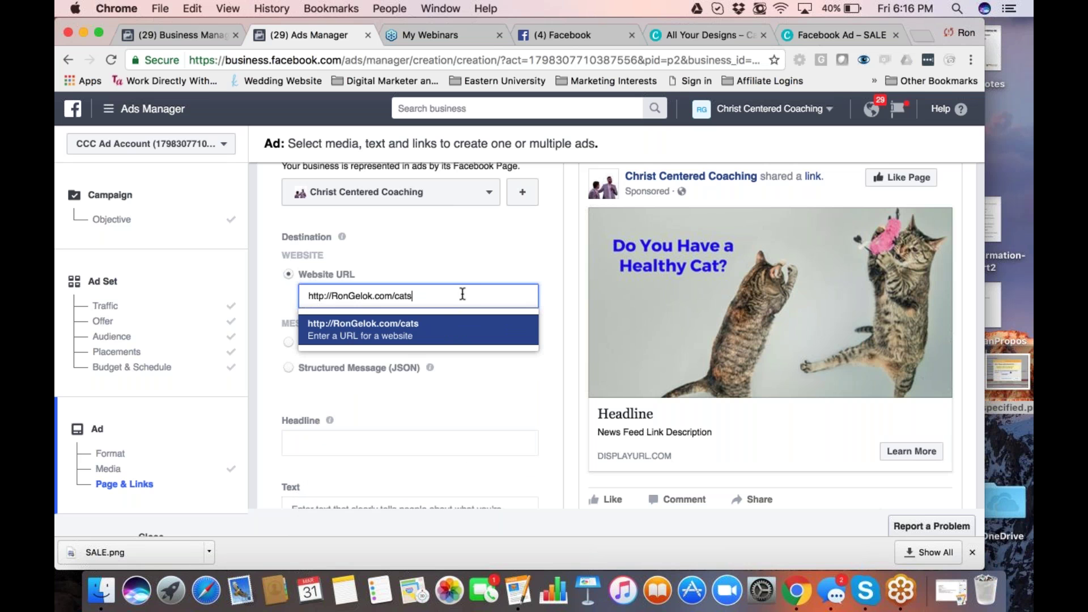
key("Return")
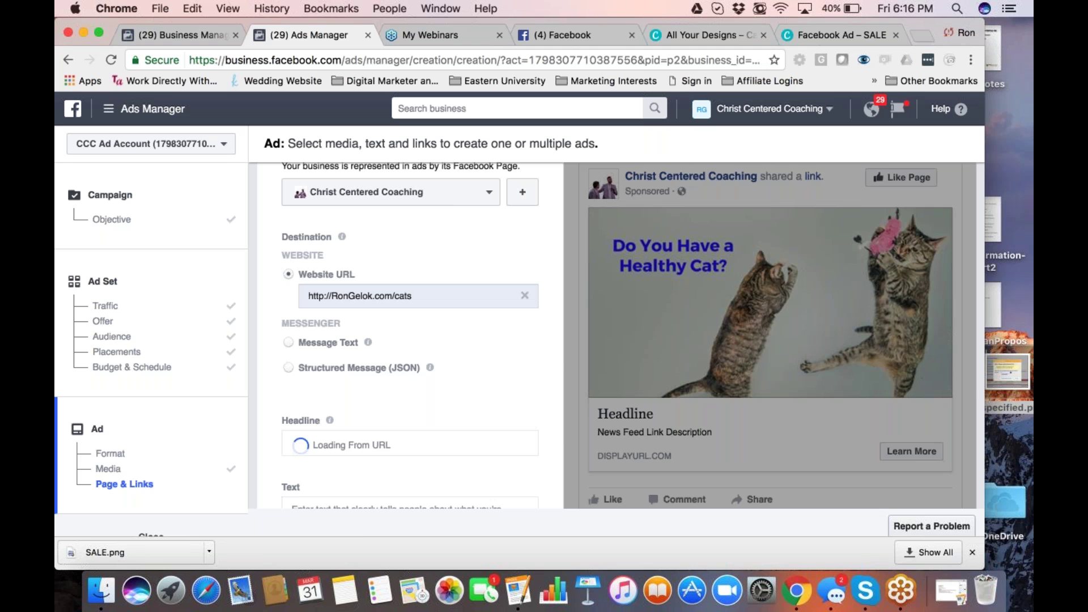
- Replace the ad's prefilled headline with "Take Our Healthy Cat Quiz"
scroll(410, 335, "down", 4)
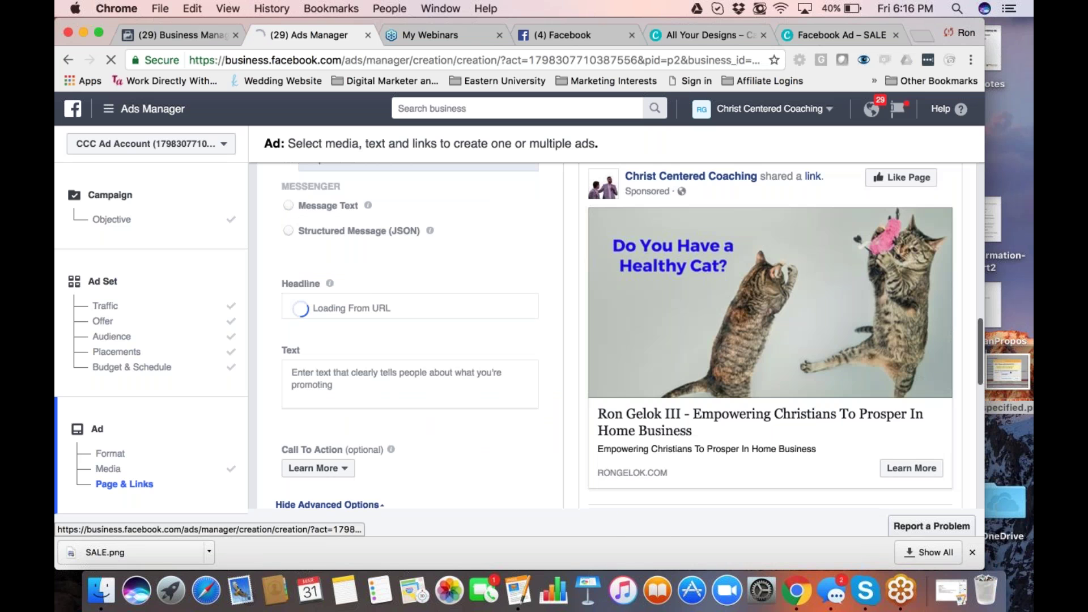
left_click(474, 299)
key("BackSpace")
key("BackSpace")
key("BackSpace")
key("BackSpace")
key("BackSpace")
key("BackSpace")
key("BackSpace")
key("BackSpace")
key("BackSpace")
key("BackSpace")
key("BackSpace")
key("BackSpace")
key("BackSpace")
key("BackSpace")
key("BackSpace")
key("BackSpace")
key("BackSpace")
key("BackSpace")
key("BackSpace")
key("BackSpace")
key("BackSpace")
key("BackSpace")
key("BackSpace")
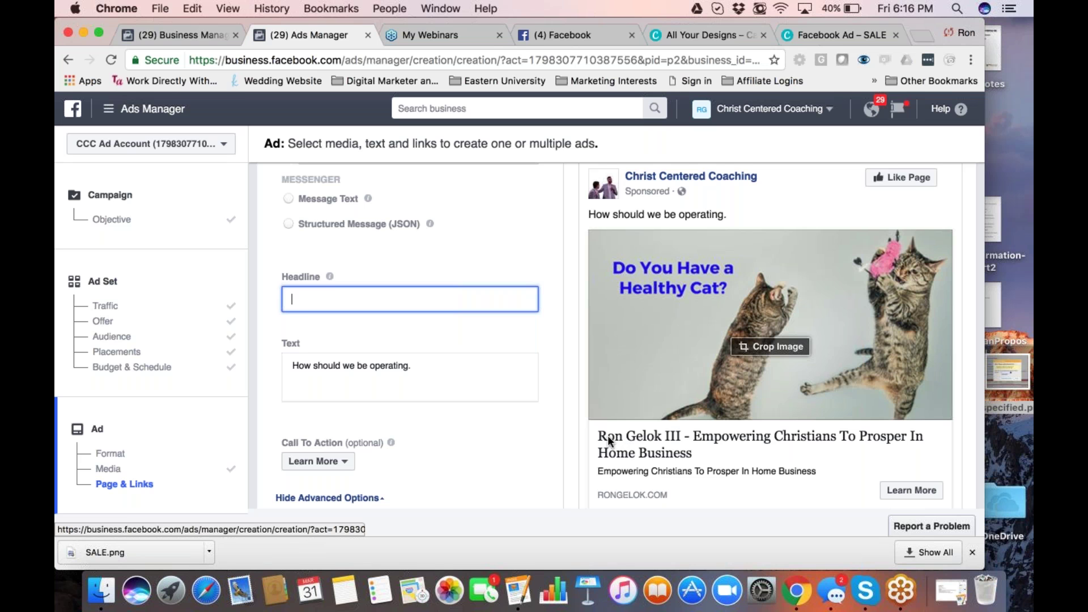
type("Take Our")
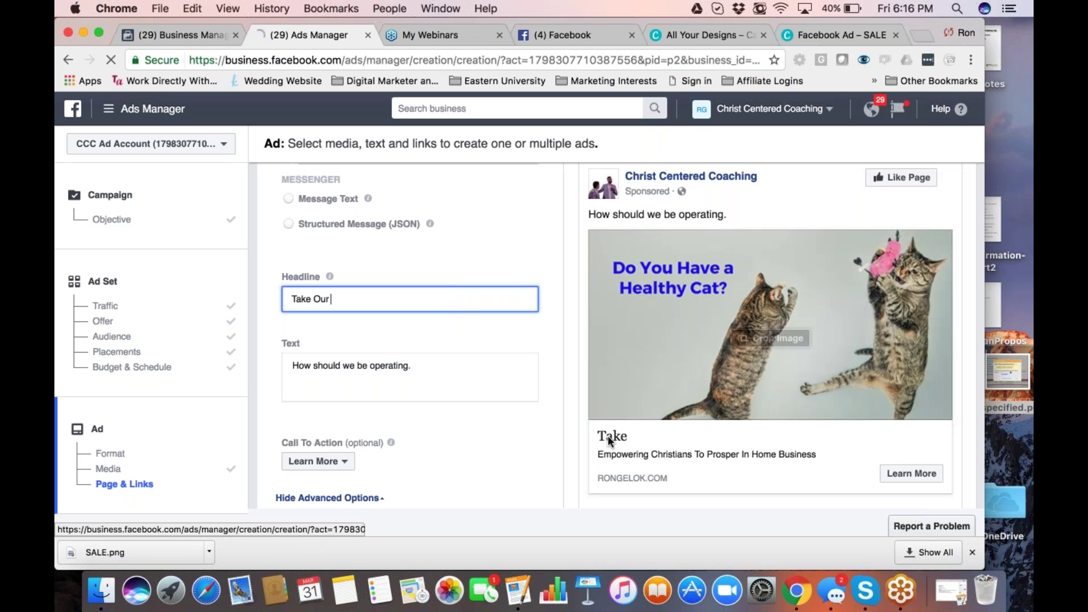
type(" Healthy Cat Quiz")
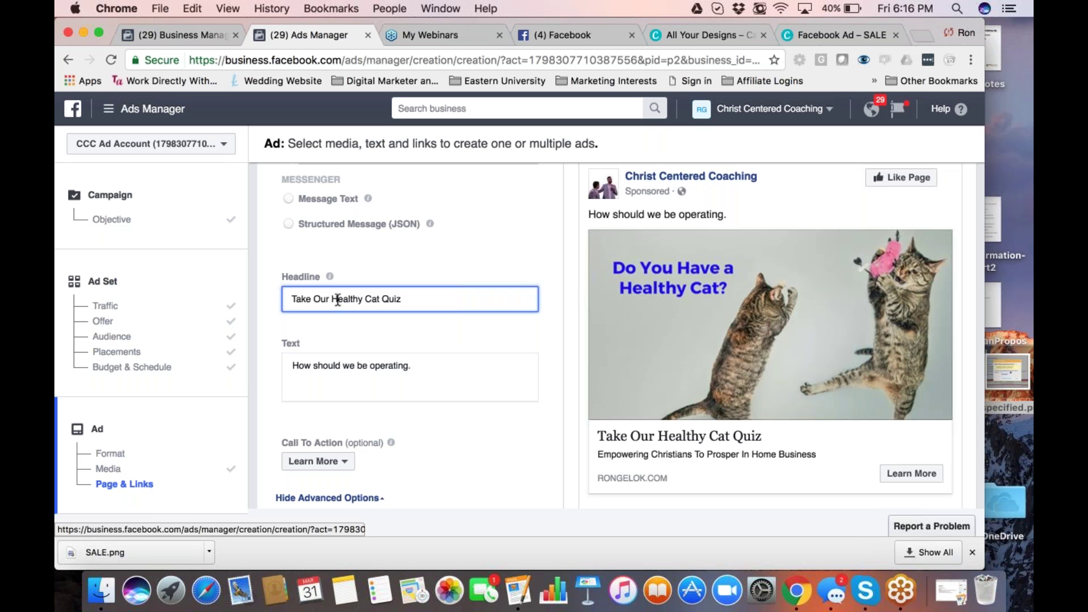
- Reword the ad's headline to "Take Our Free Healthy Cat Quiz"
left_click_drag(332, 300, 268, 303)
type("Free")
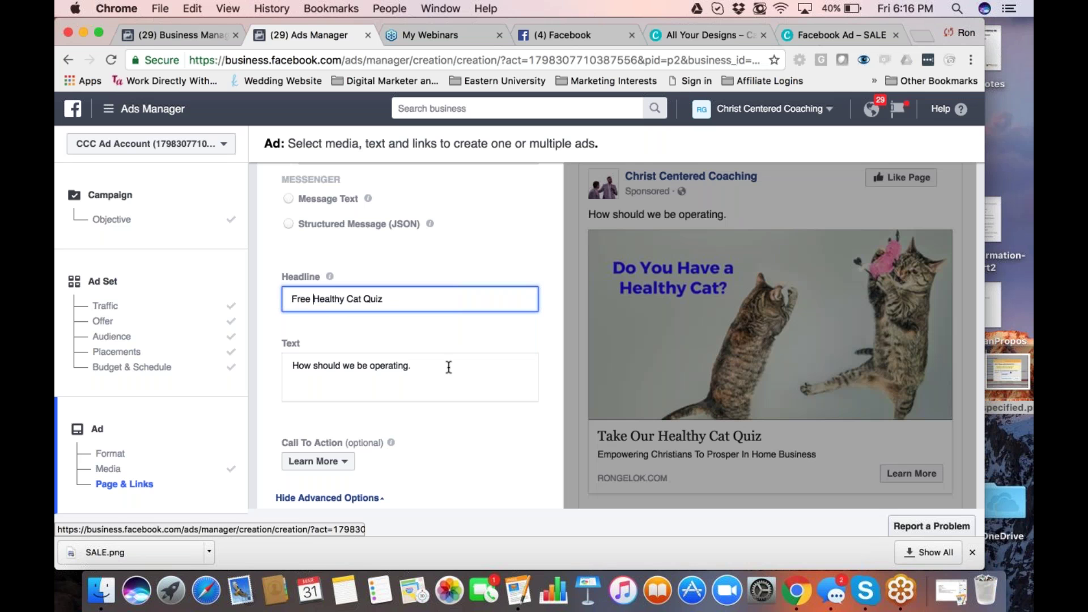
left_click(448, 367)
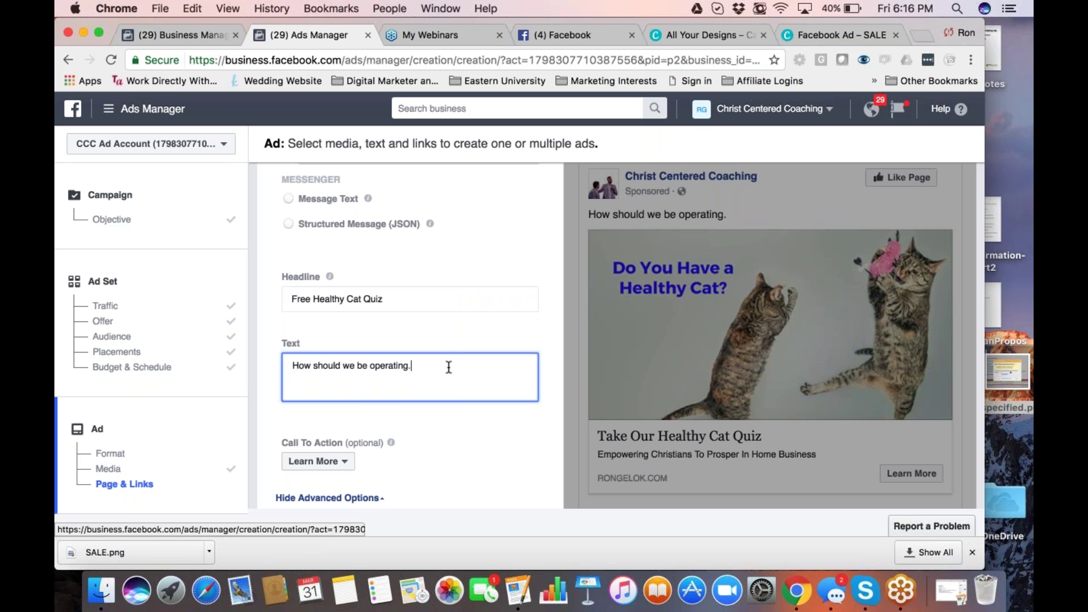
key("super+a")
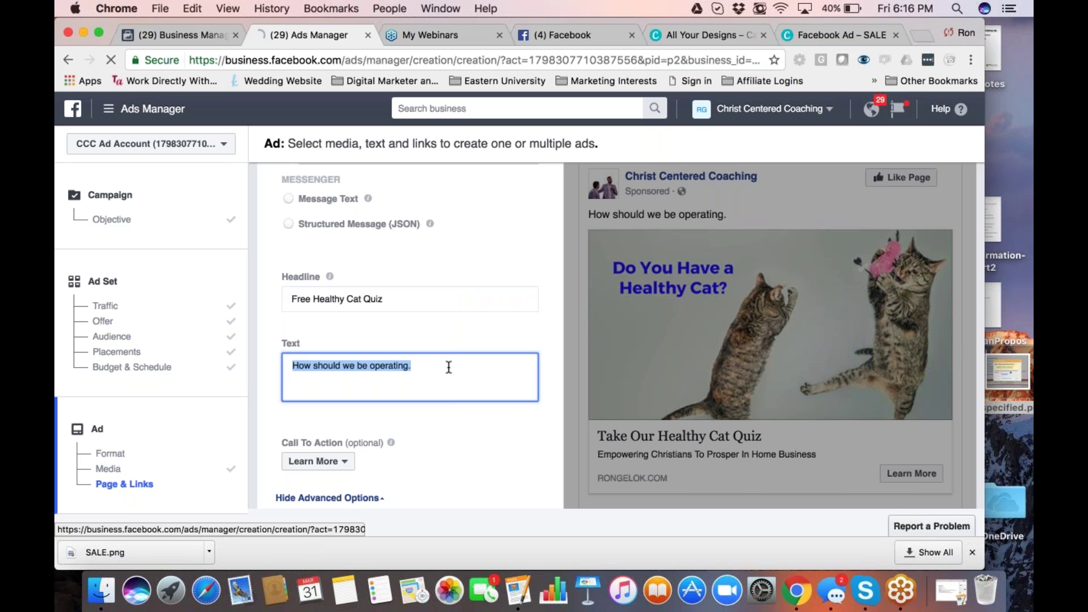
left_click(292, 298)
type("Take o")
key("BackSpace")
type("Our")
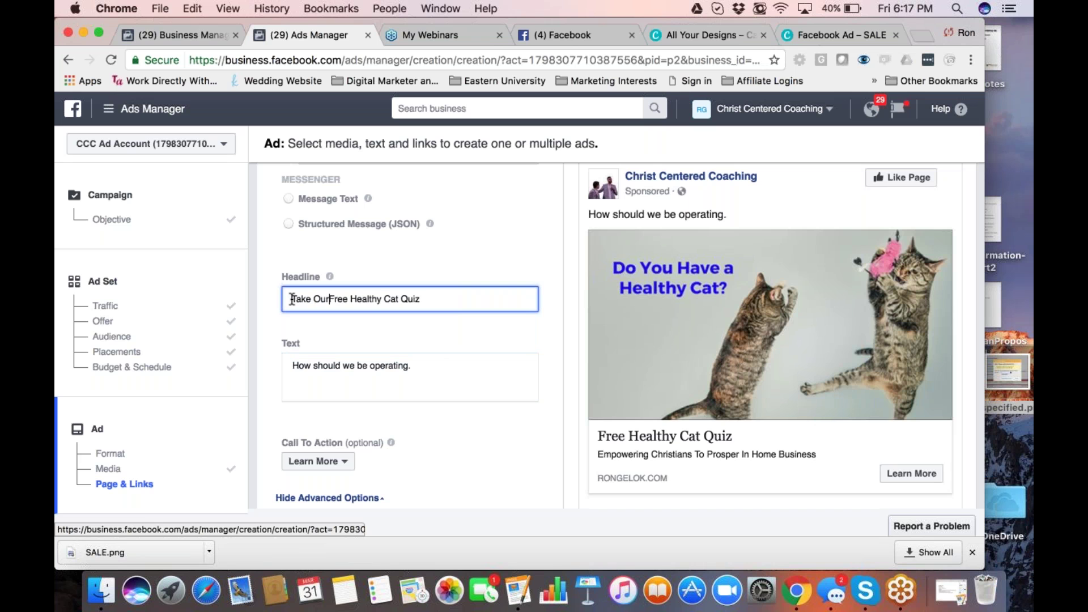
- Replace the ad's prefilled body text with "Hey Cat Lover! Have you ever wondered how healthy is your cat"
left_click(397, 378)
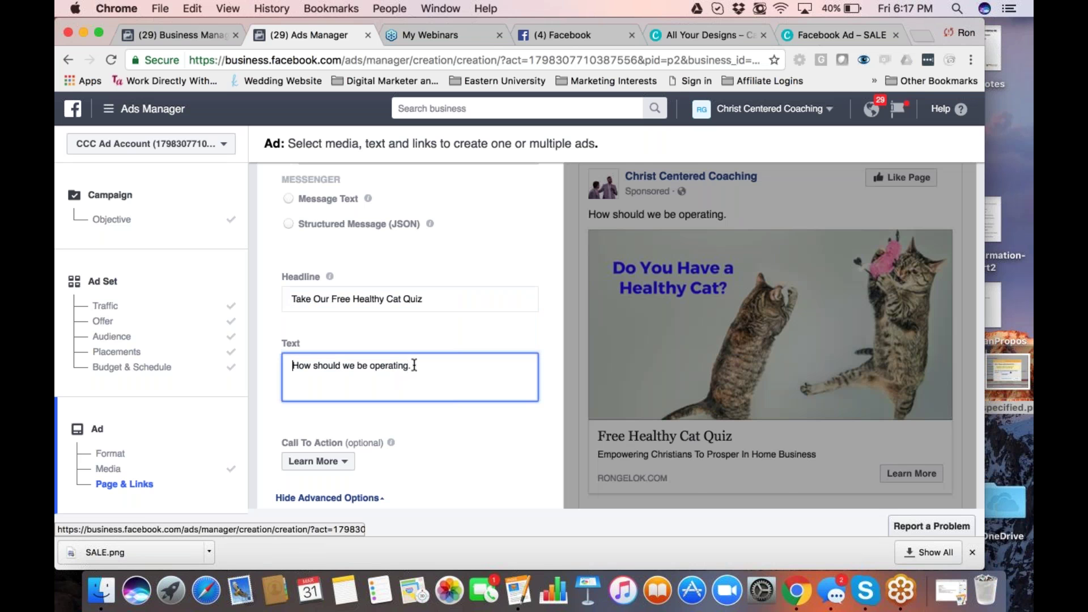
left_click_drag(421, 366, 262, 361)
key("BackSpace")
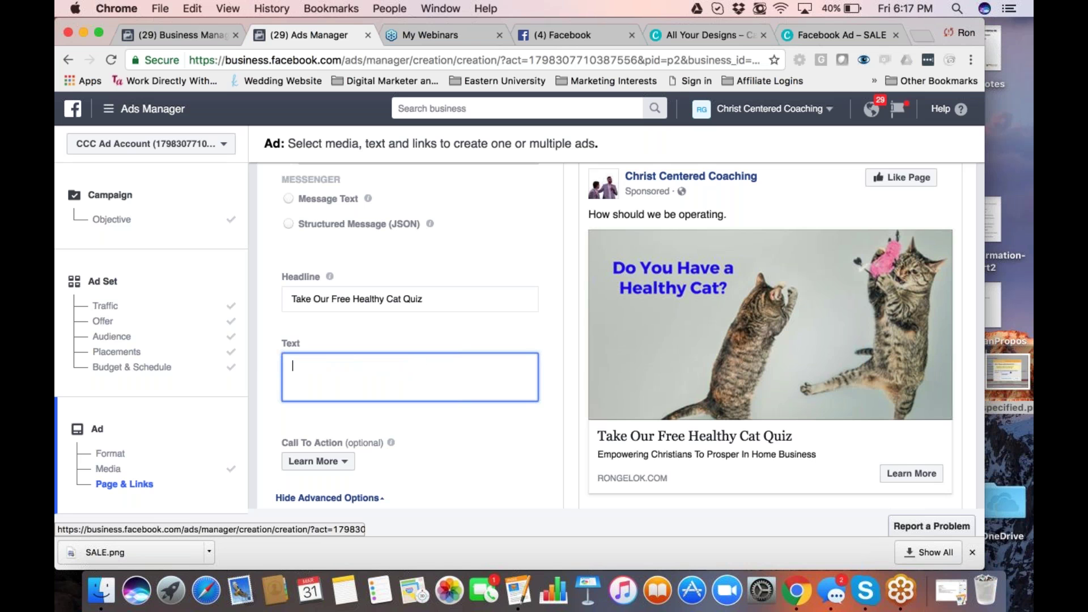
type("How")
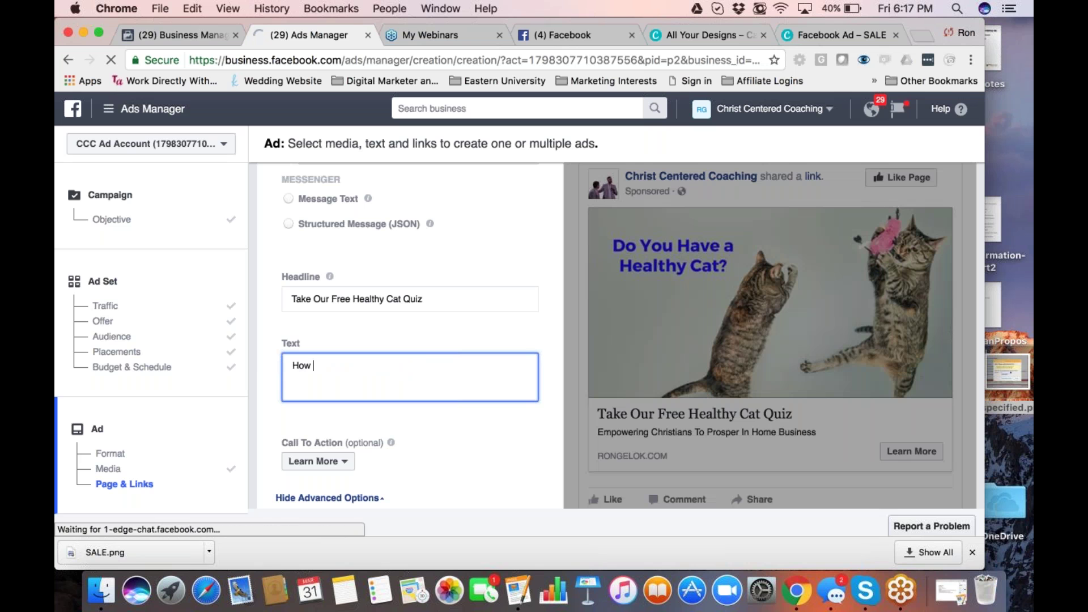
key("BackSpace")
key("BackSpace")
key("BackSpace")
type("ey Cat Lover")
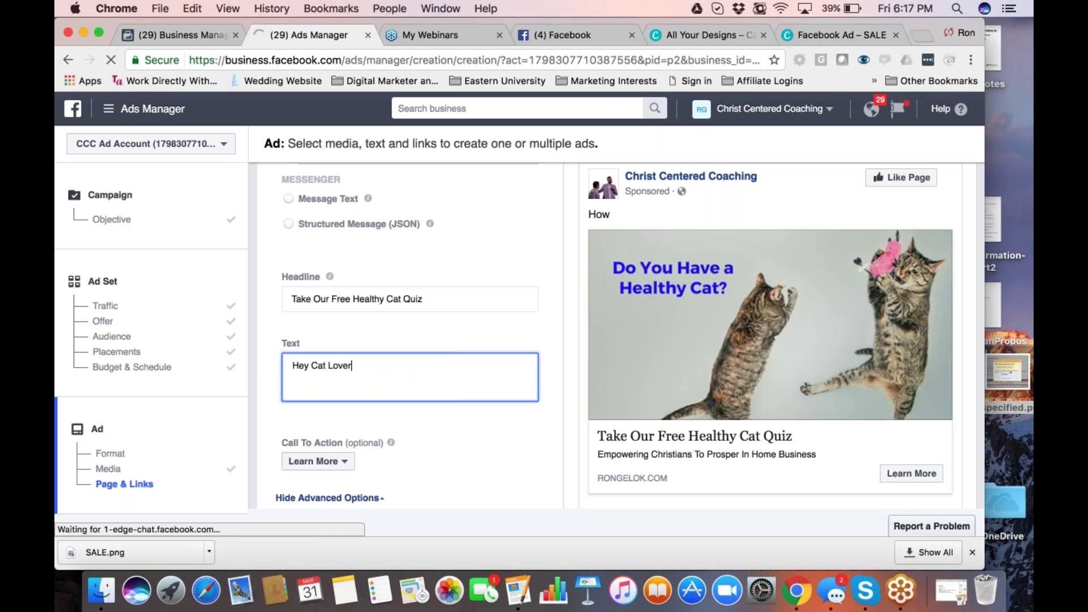
type("! Have you")
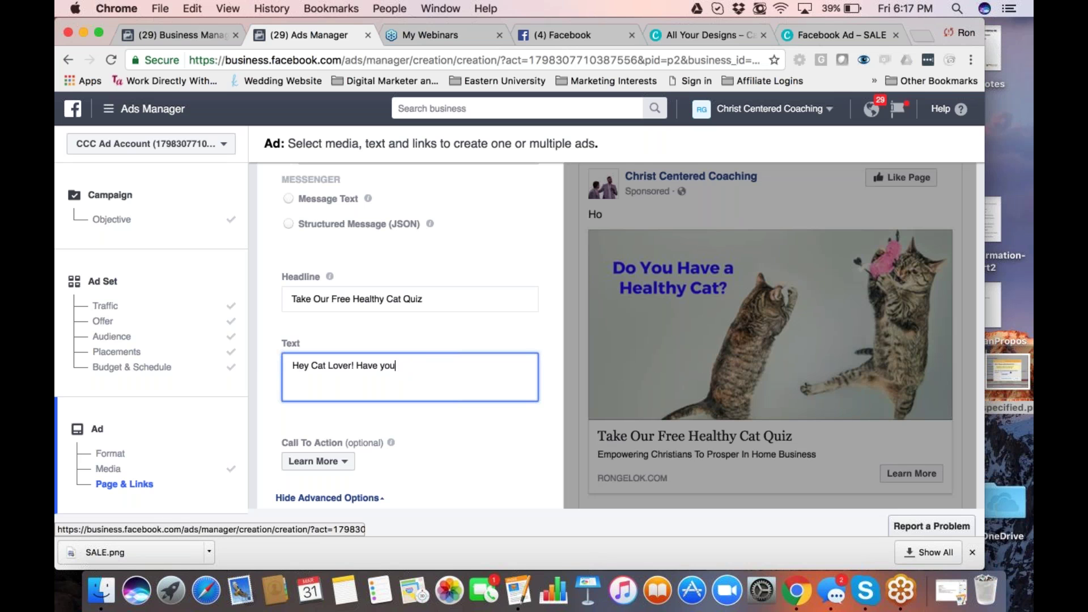
type(" ever")
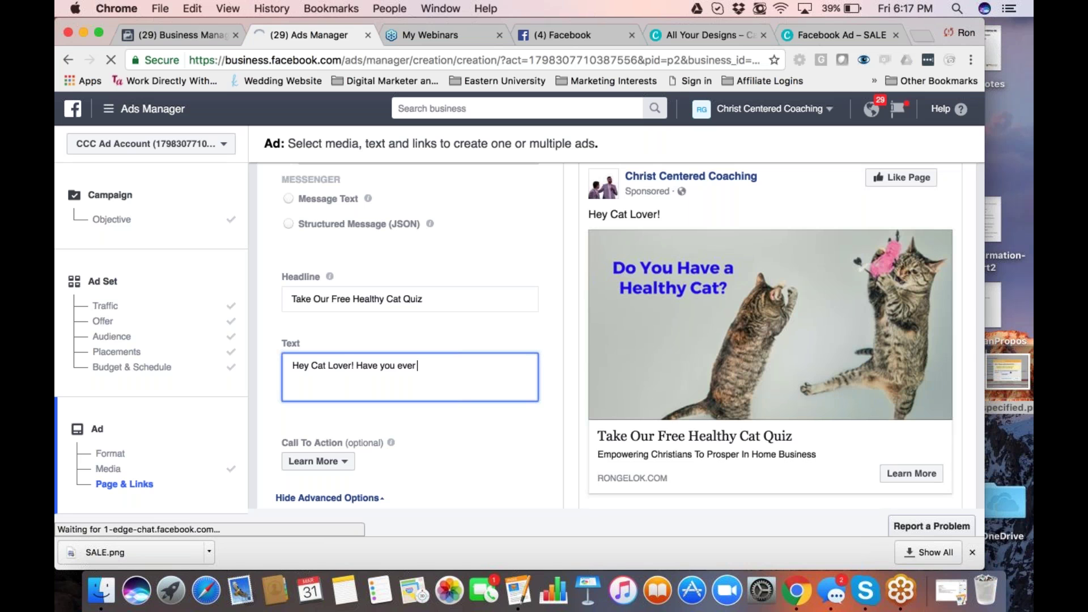
type(" wondered how healthy is")
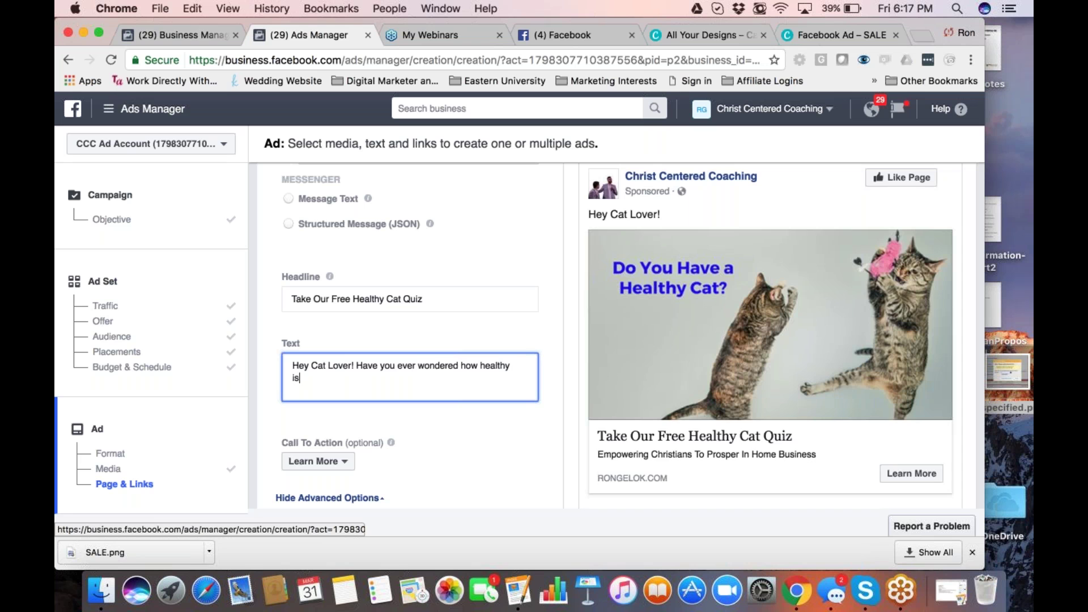
type(" your cat")
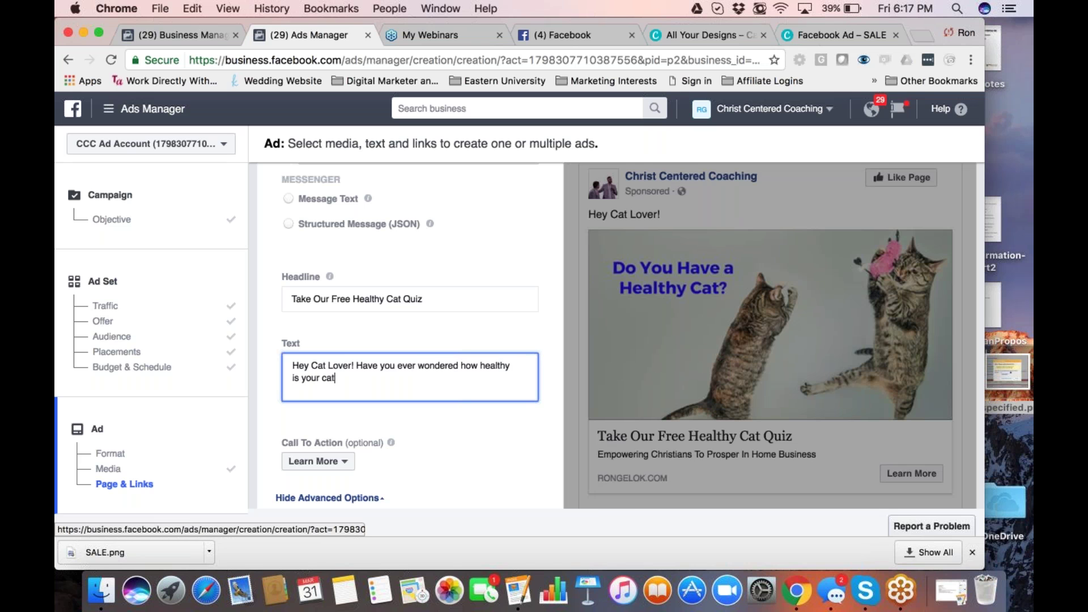
- Continue the ad text with "? They lay around all day long, is that actually good for them? Take Our Free Healthy Cat Quiz!"
type("? They lay around all day long, is that ac")
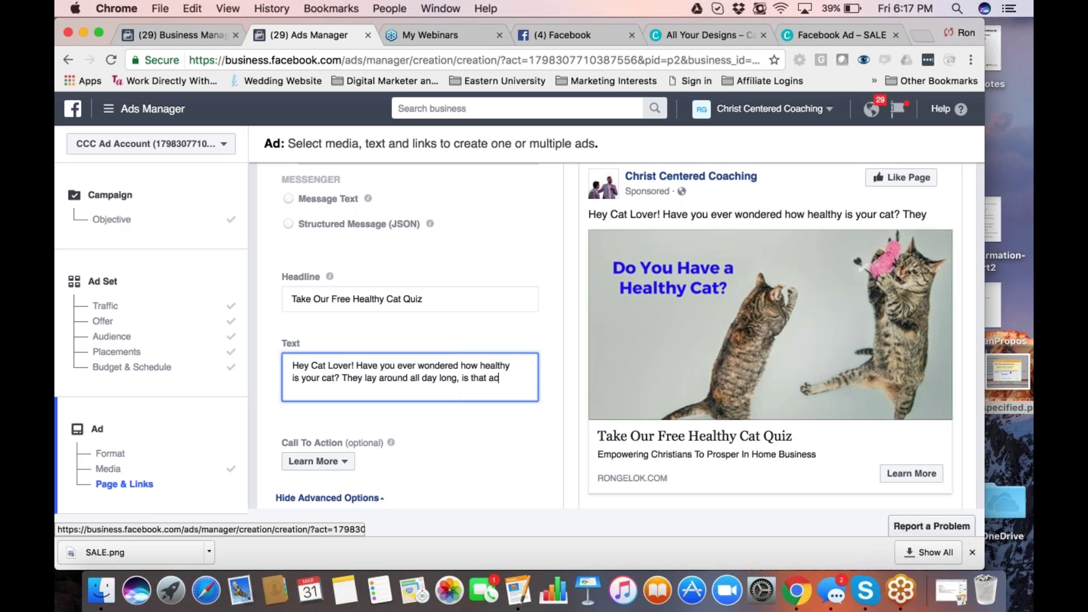
type("tually good for them? Tka")
key("BackSpace")
key("BackSpace")
type("ake Our H")
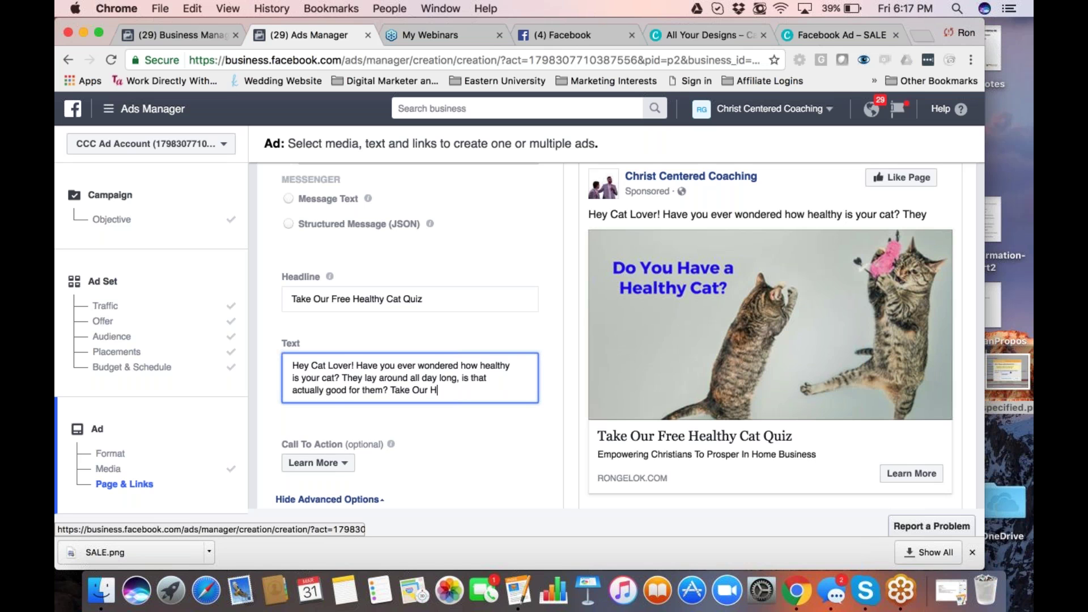
type("ealthy Cat Quiz!")
left_click(430, 385)
type("Free")
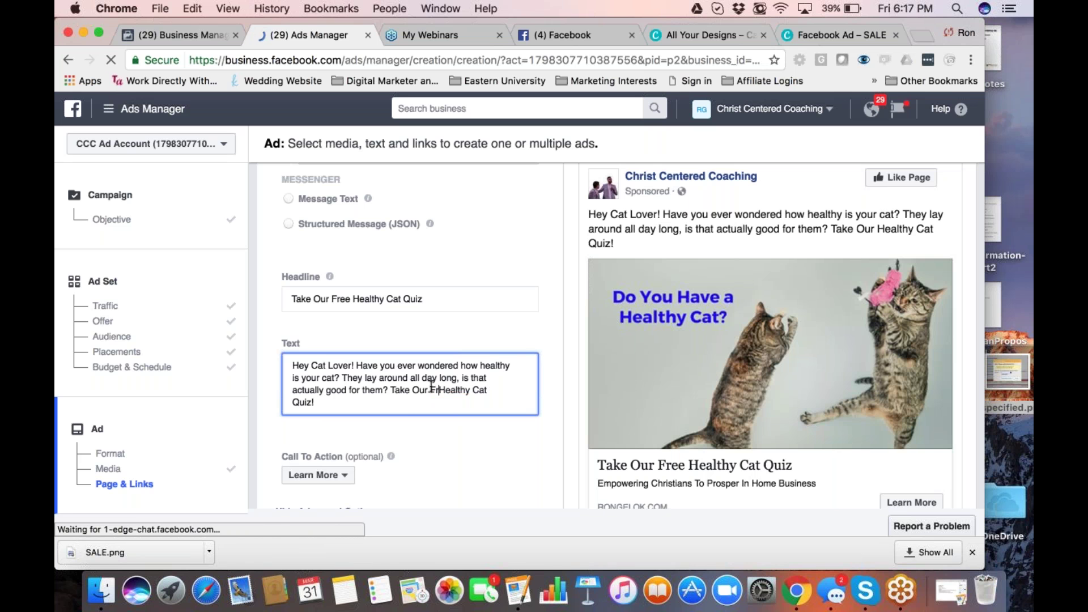
left_click(391, 406)
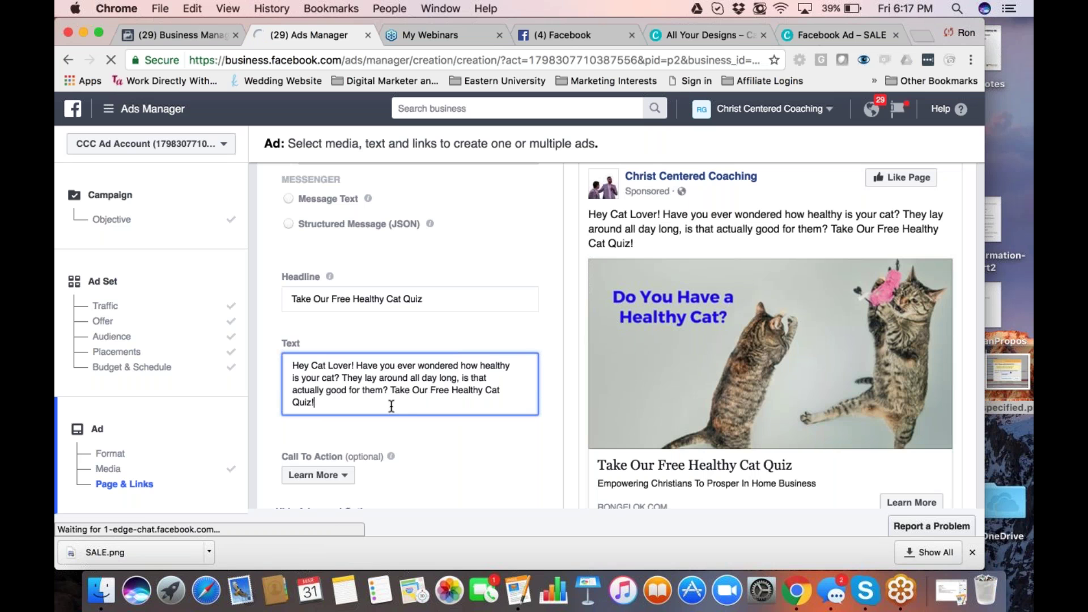
- Look through the ad's call-to-action options and choose Learn More
scroll(456, 391, "down", 4)
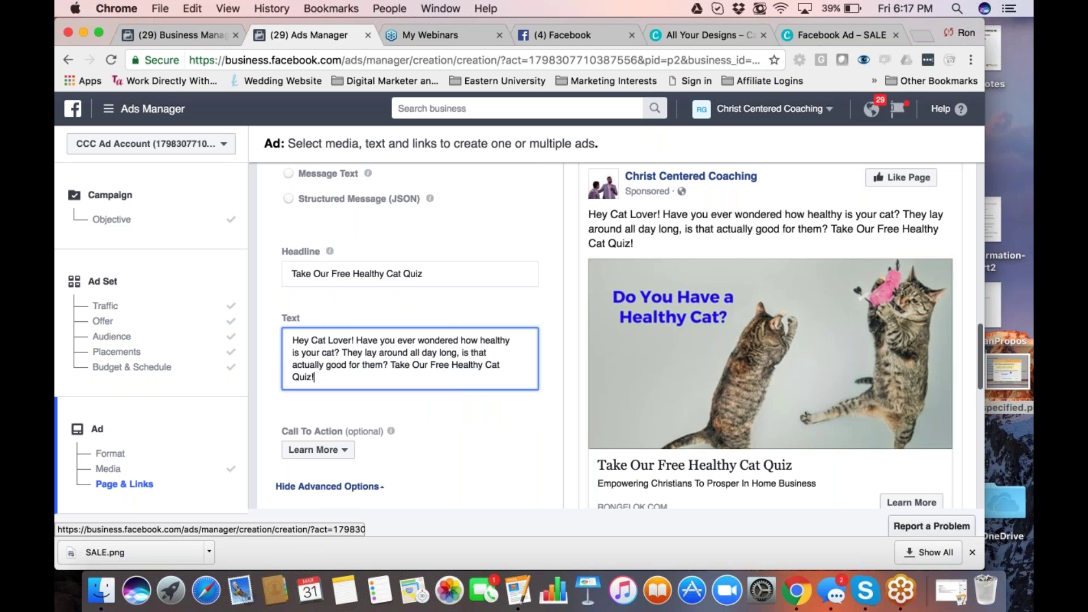
left_click(391, 348)
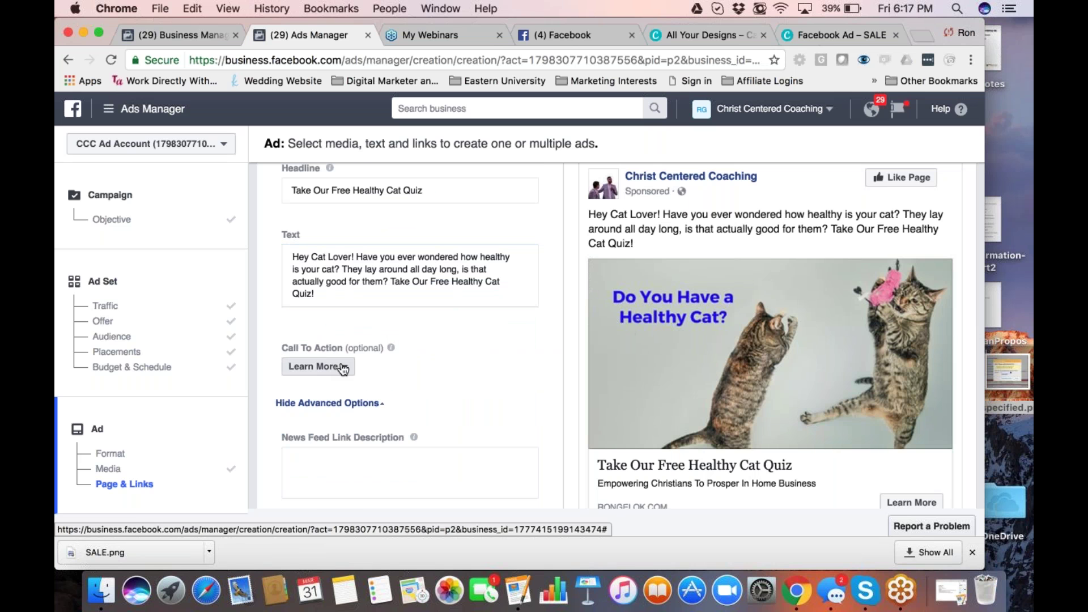
mouse_move(701, 396)
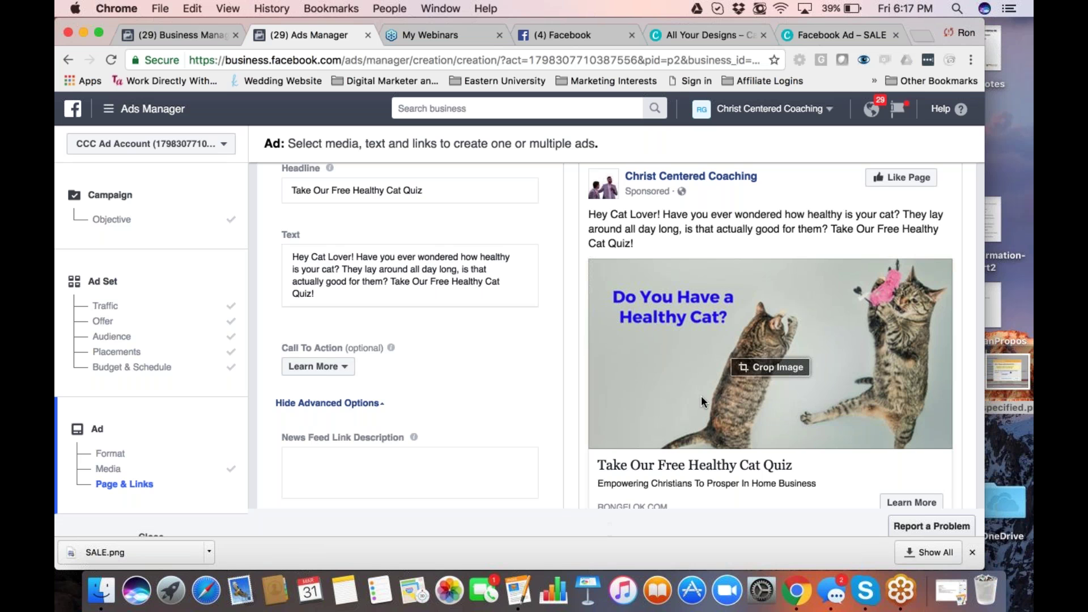
scroll(702, 396, "down", 3)
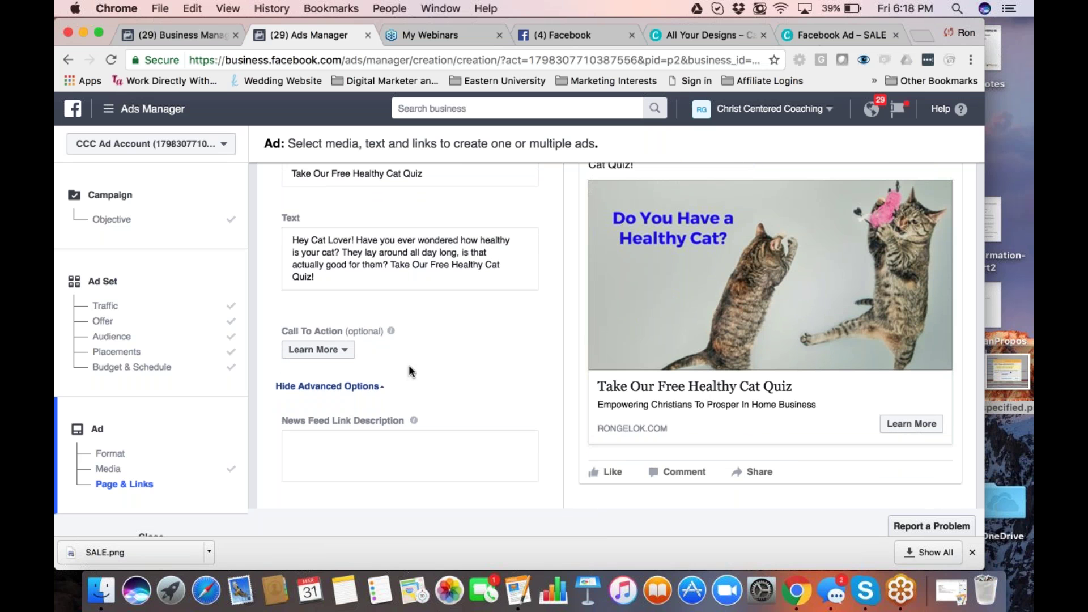
left_click(340, 352)
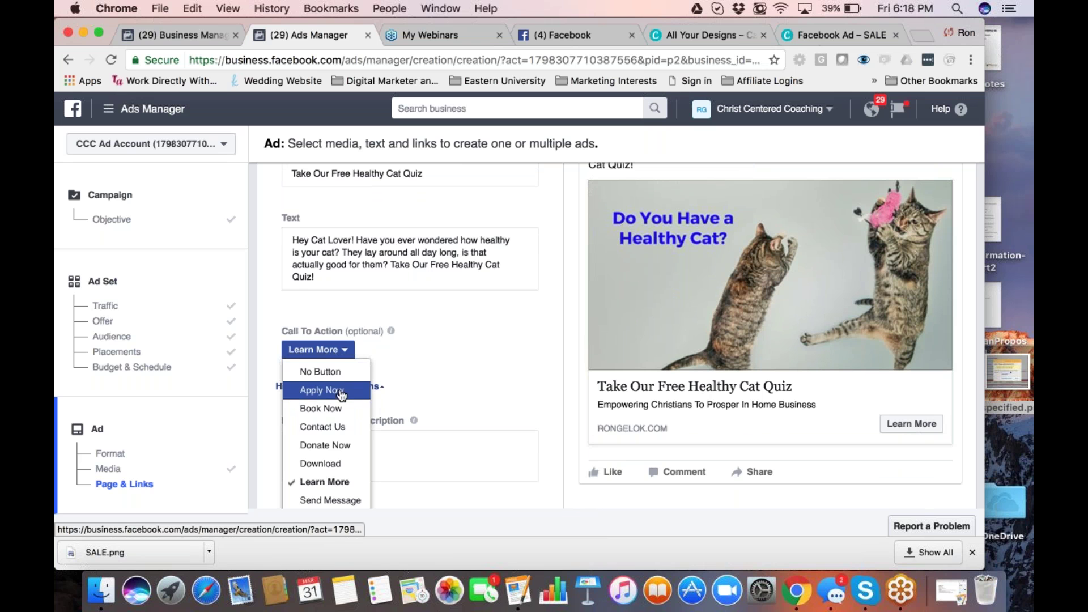
scroll(338, 439, "down", 3)
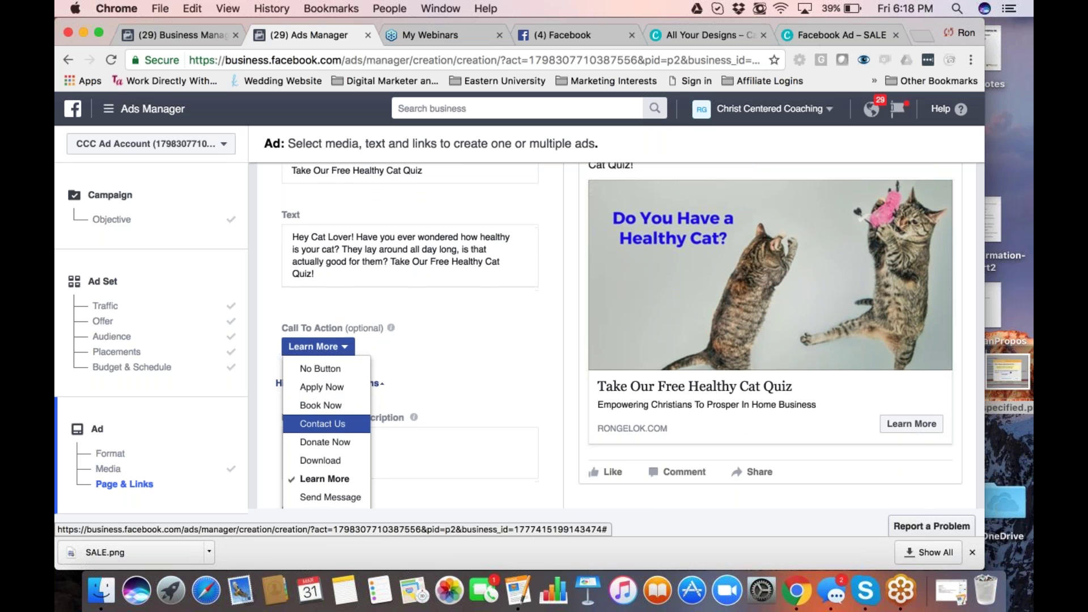
left_click(339, 281)
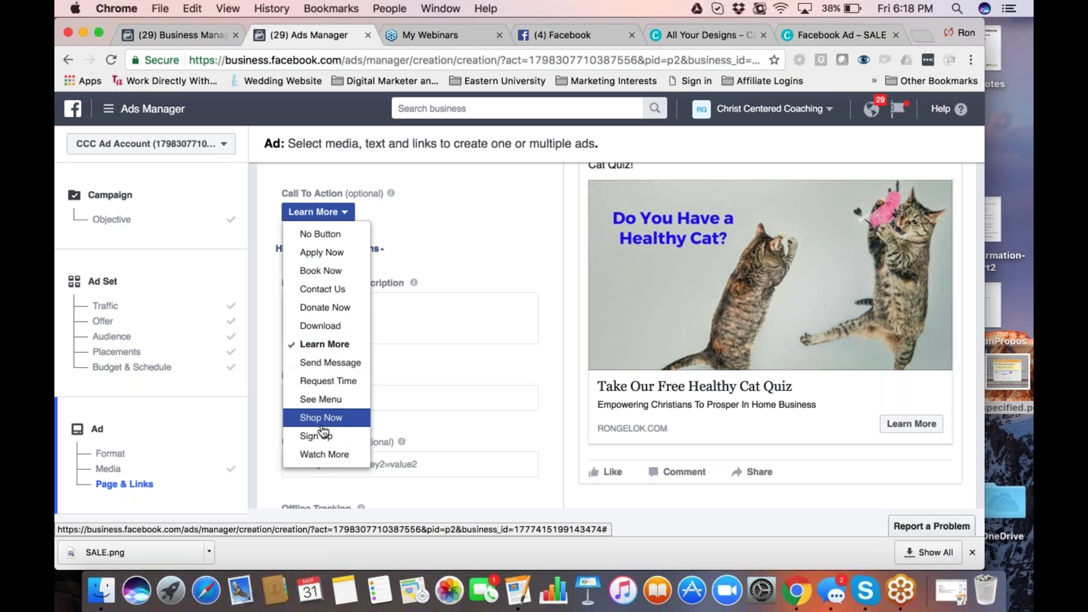
left_click(323, 345)
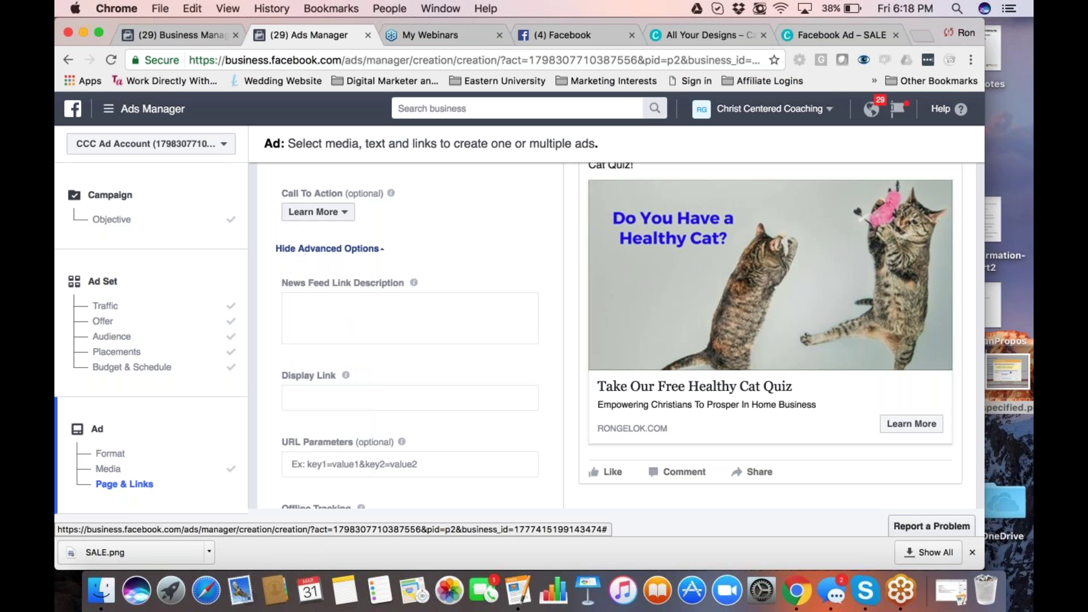
- Begin the News Feed link description with "3 out 10 Cats are In Danger of Vicious Feline Fury Disease."
left_click(360, 315)
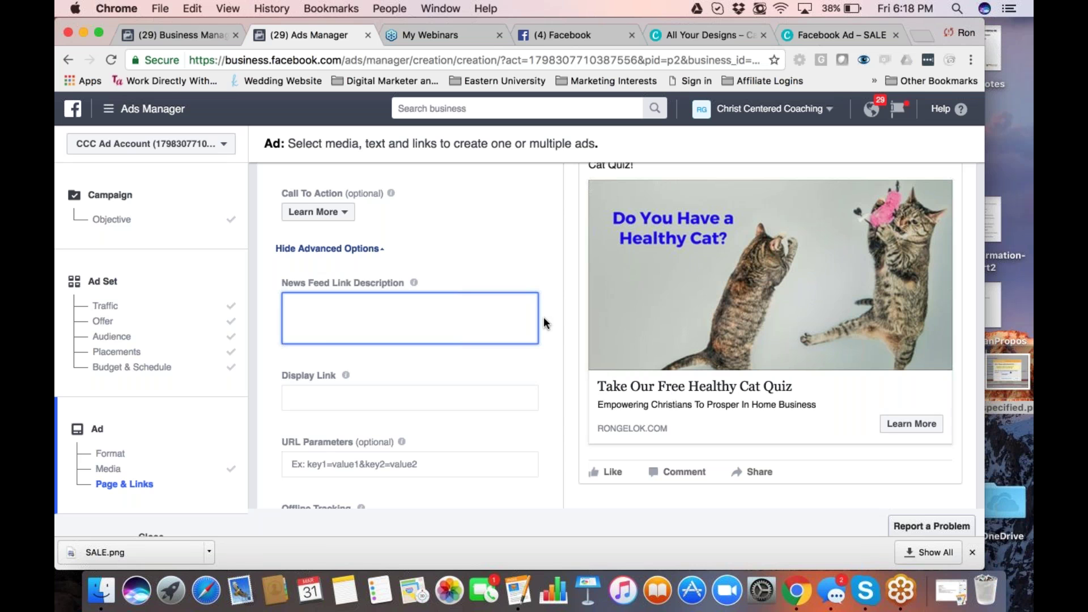
type("3 out 10")
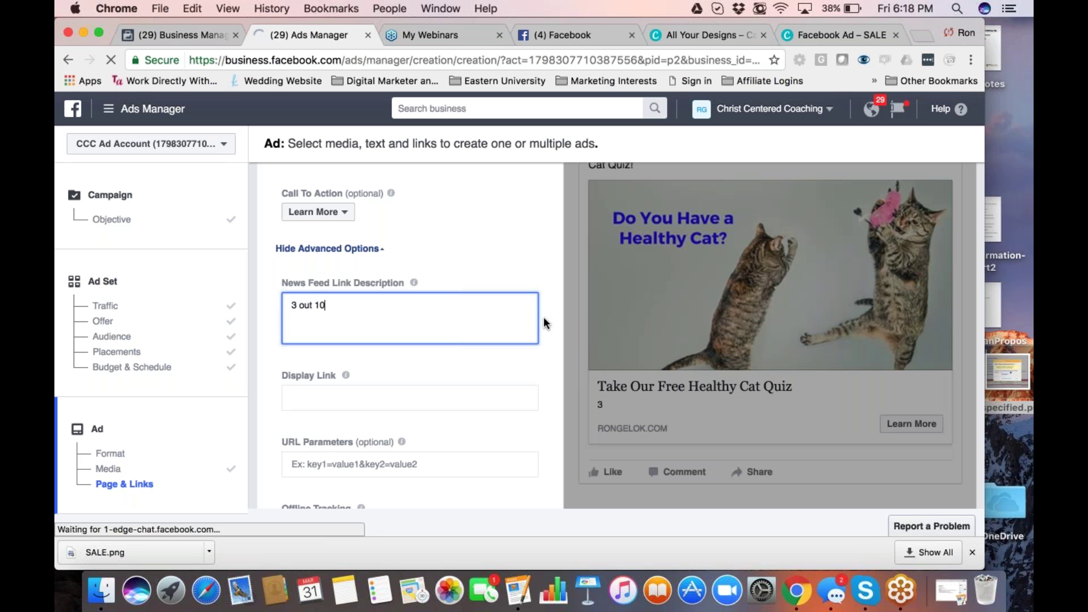
type(" Cats are In")
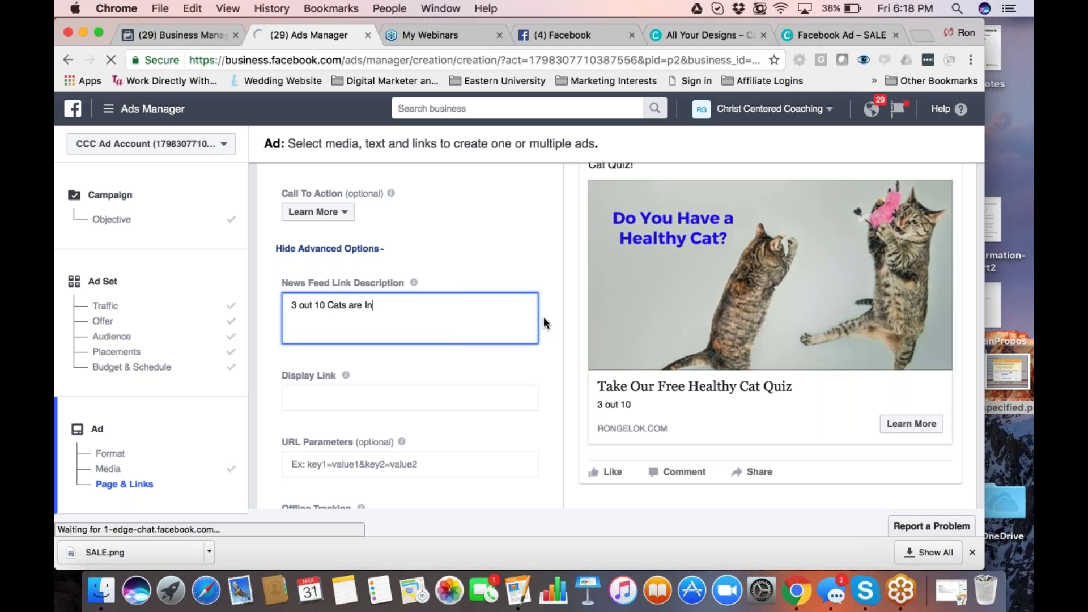
type(" Danger of")
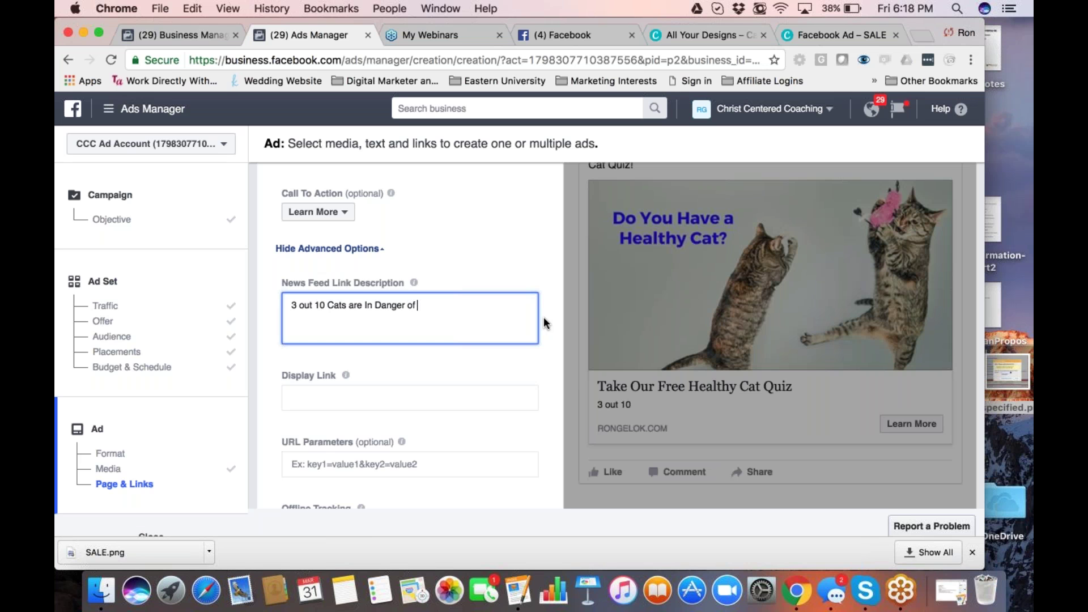
type(" Vicious Feline Fury Disease")
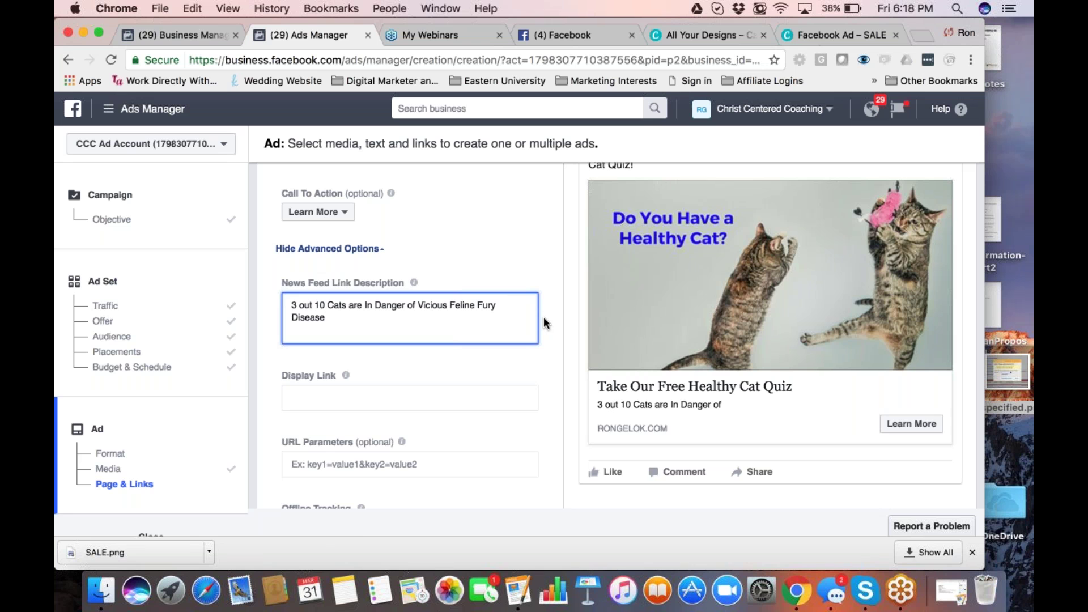
type(".")
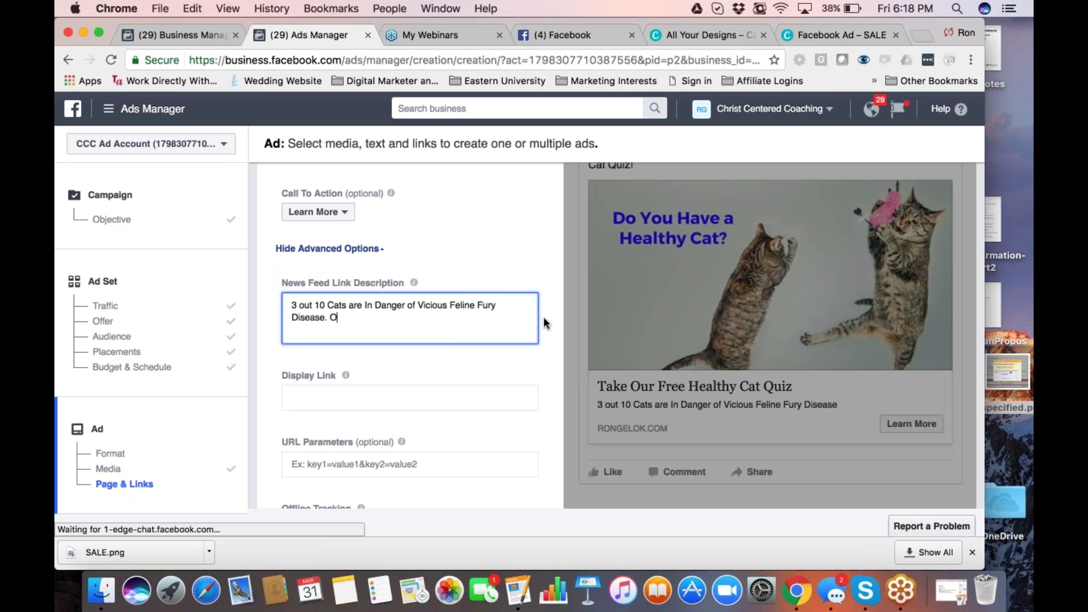
- Continue the News Feed link description with "Our Free Quiz Lets you Know if Your Cat is at Risk!"
type(" Our Free Qu")
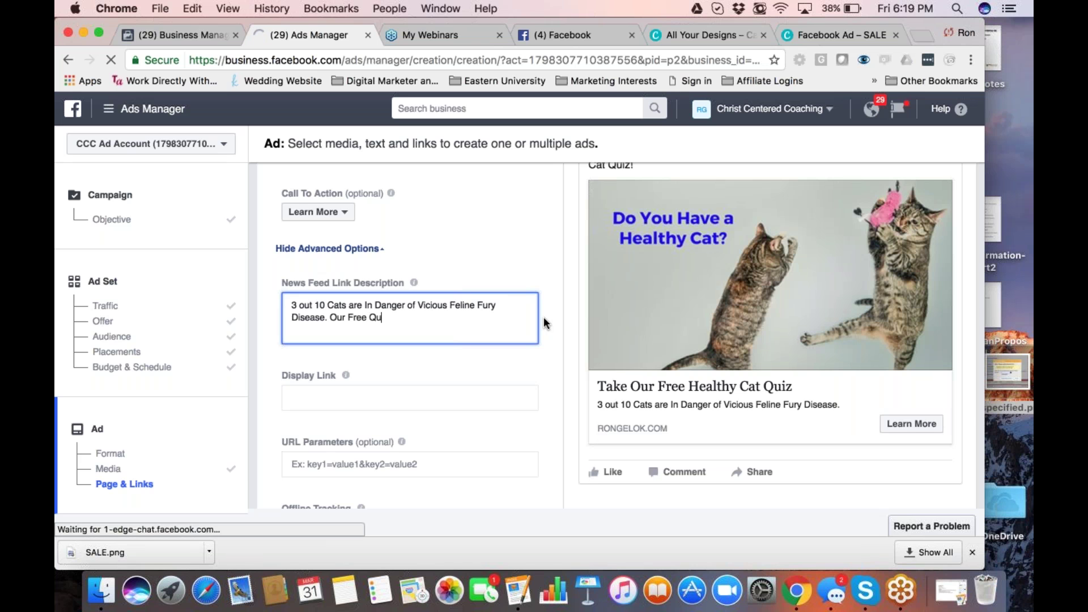
type("iz L")
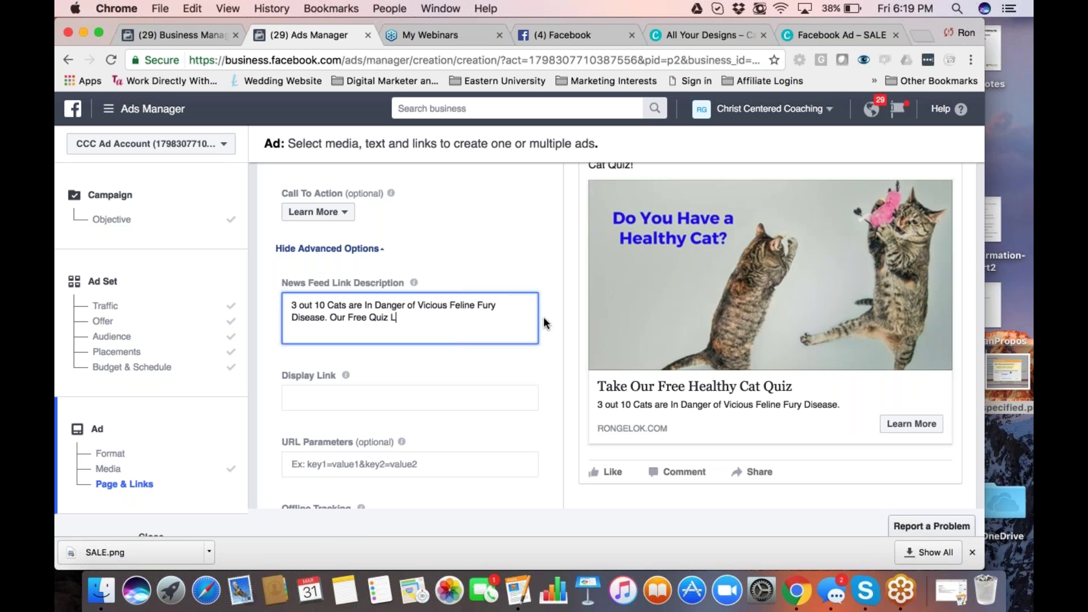
type("ets you Know if Your Cat i")
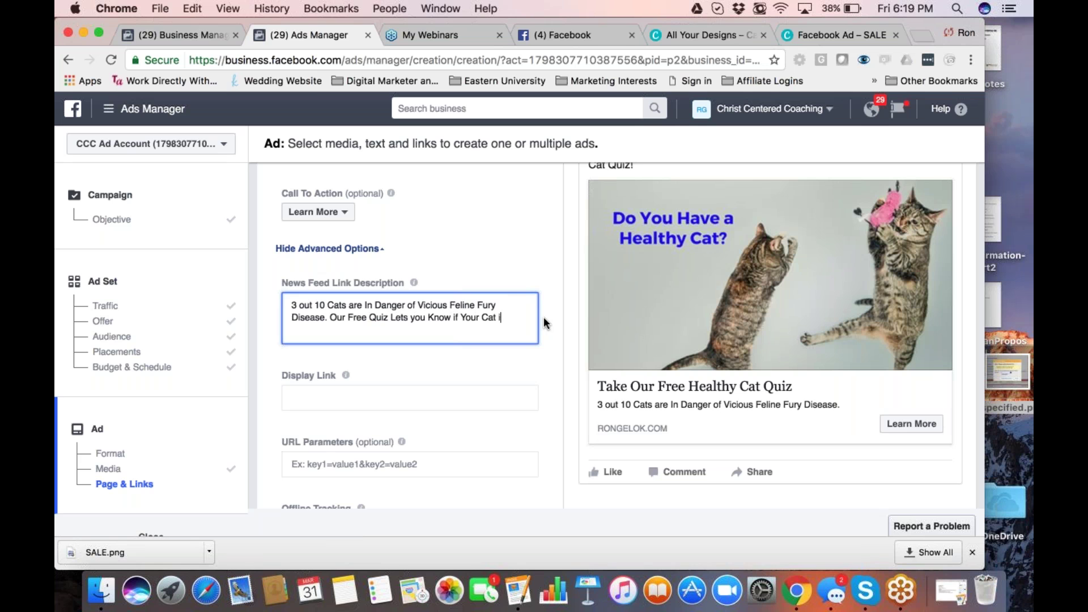
type("s at Risk!")
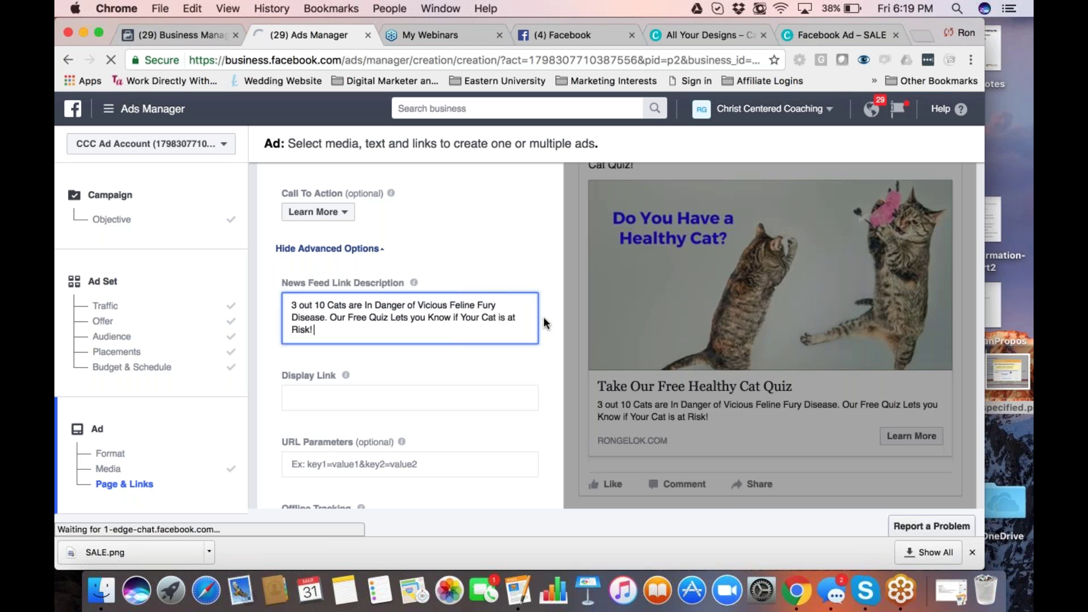
- Finish the News Feed link description with "Take Our Quiz Now for Your Beloved Feline."
type("L")
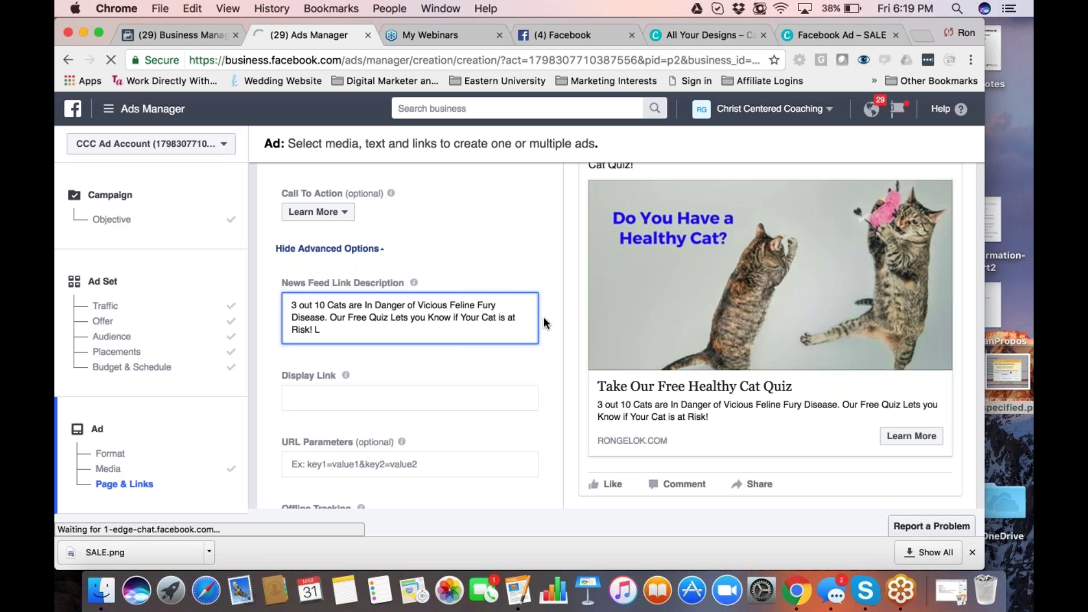
key("BackSpace")
type("T")
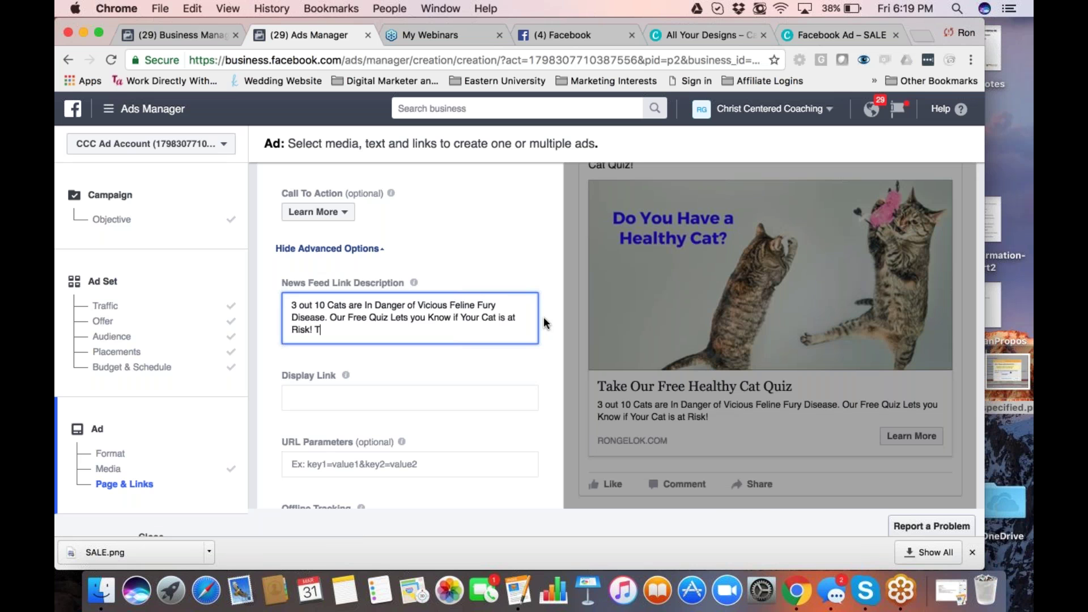
type("ake Our Quiz Now for Yo")
type("ur B")
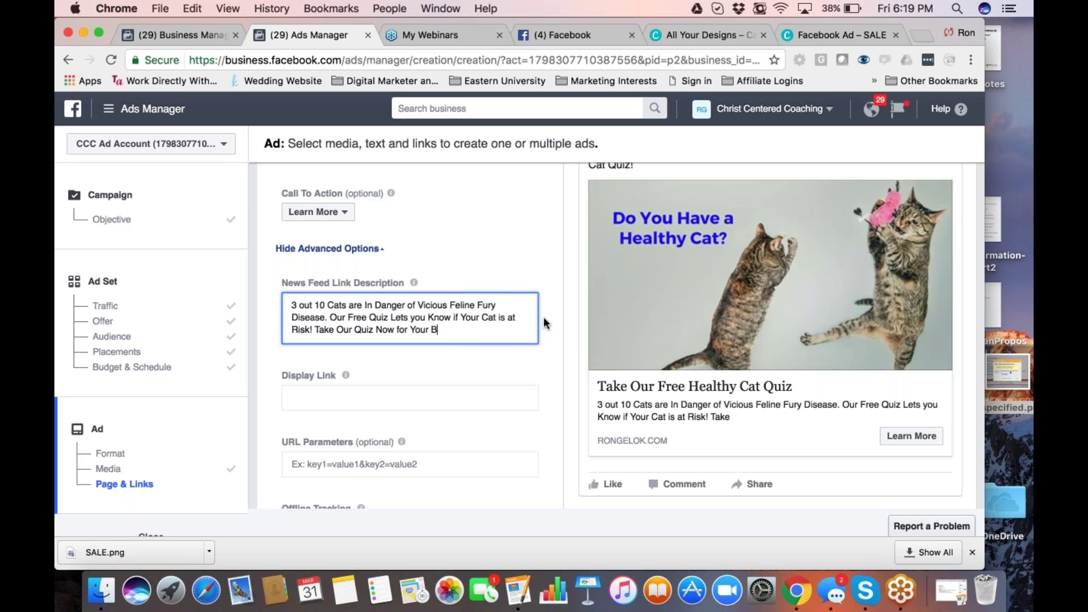
type("eloved Feline.")
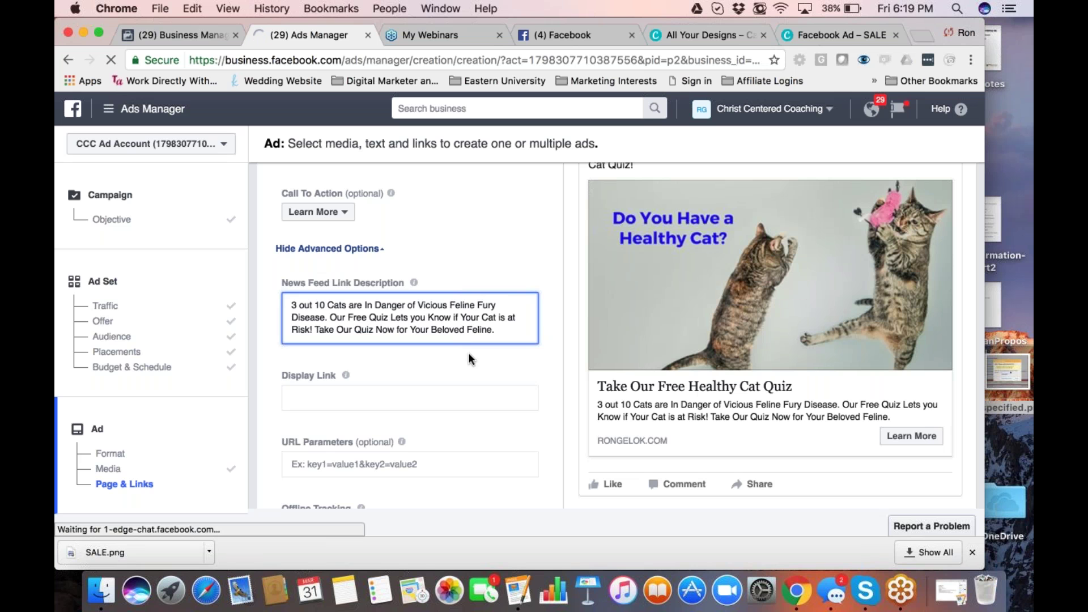
left_click(358, 399)
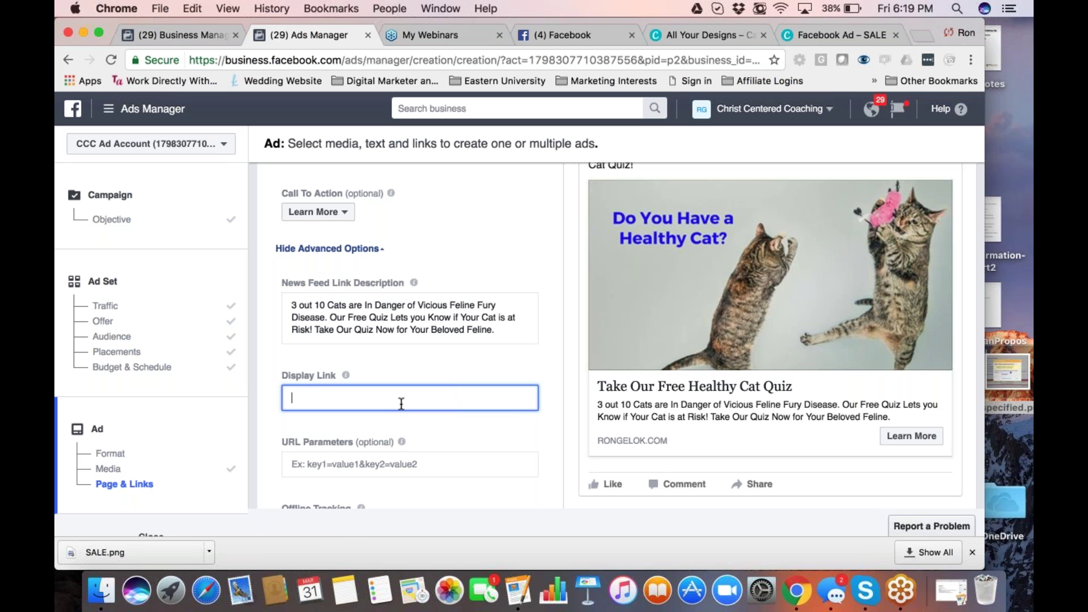
type("Http:")
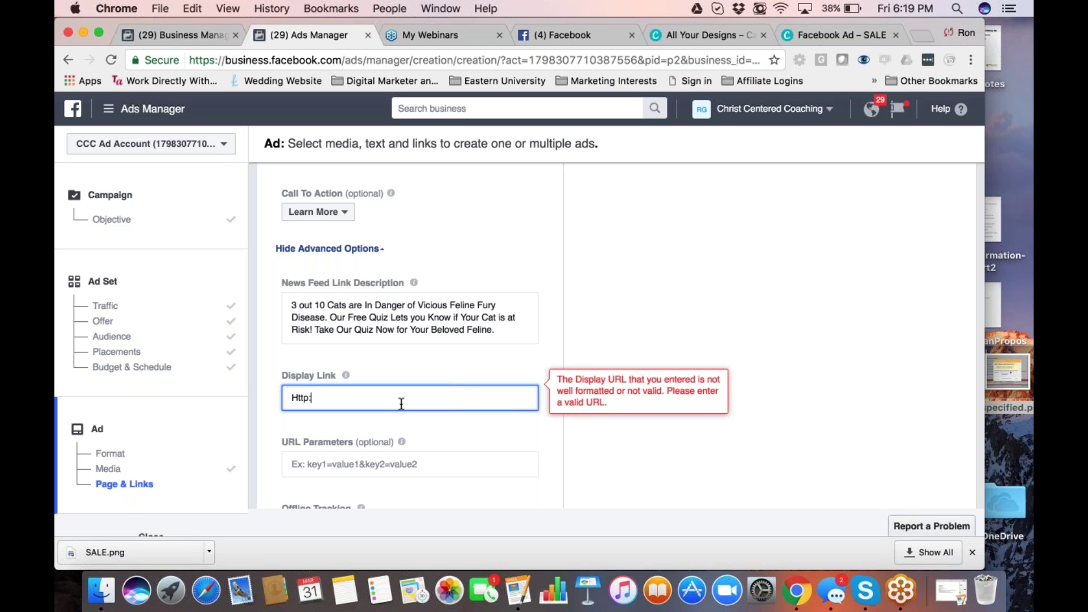
type("//CatLoverQuiz.com")
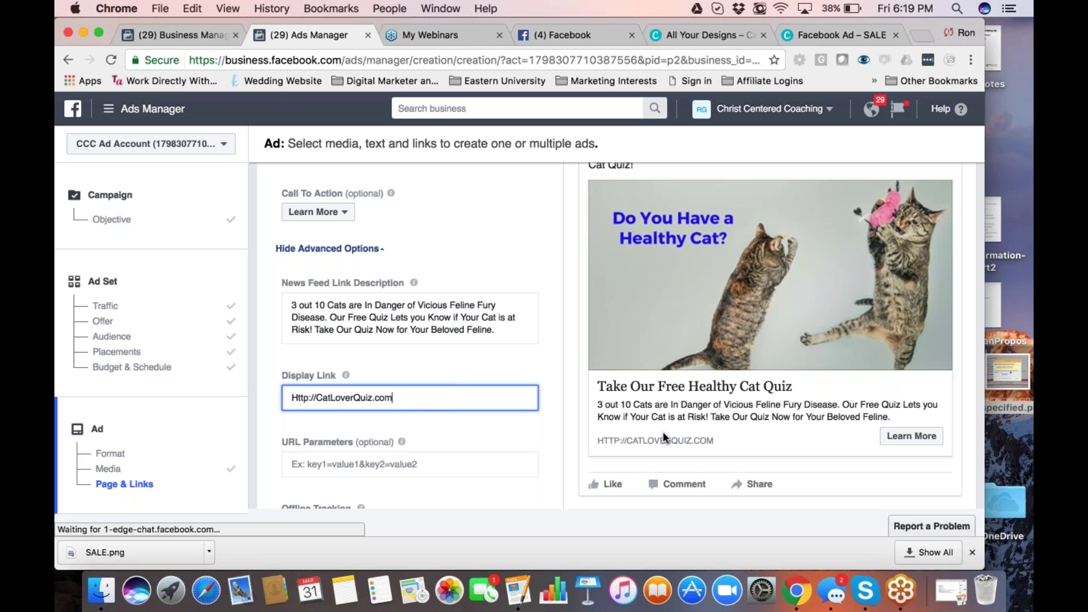
left_click(316, 398)
type("www.")
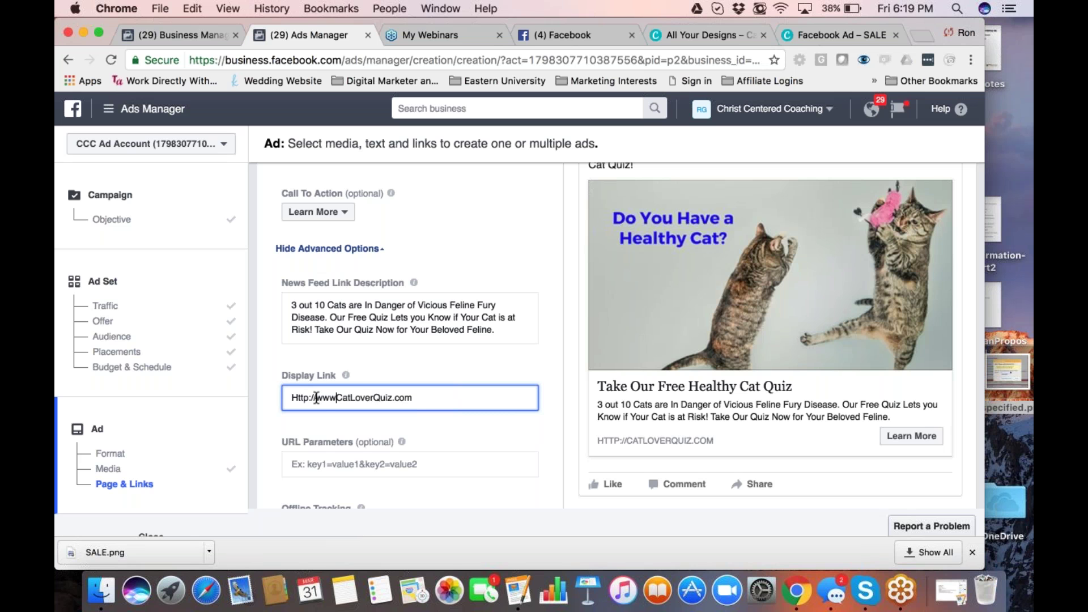
left_click_drag(313, 398, 273, 398)
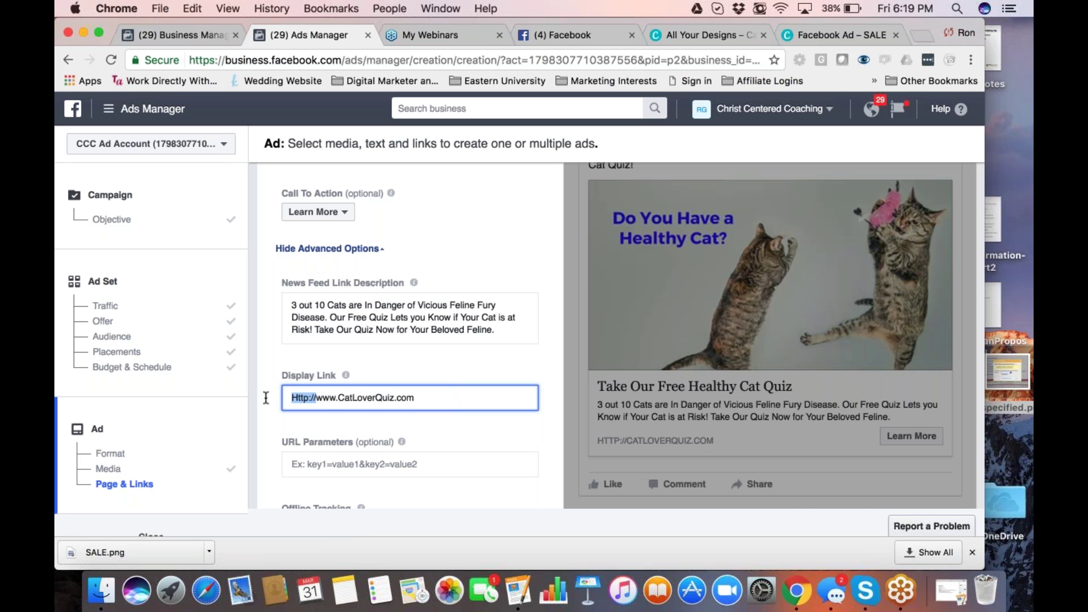
key("BackSpace")
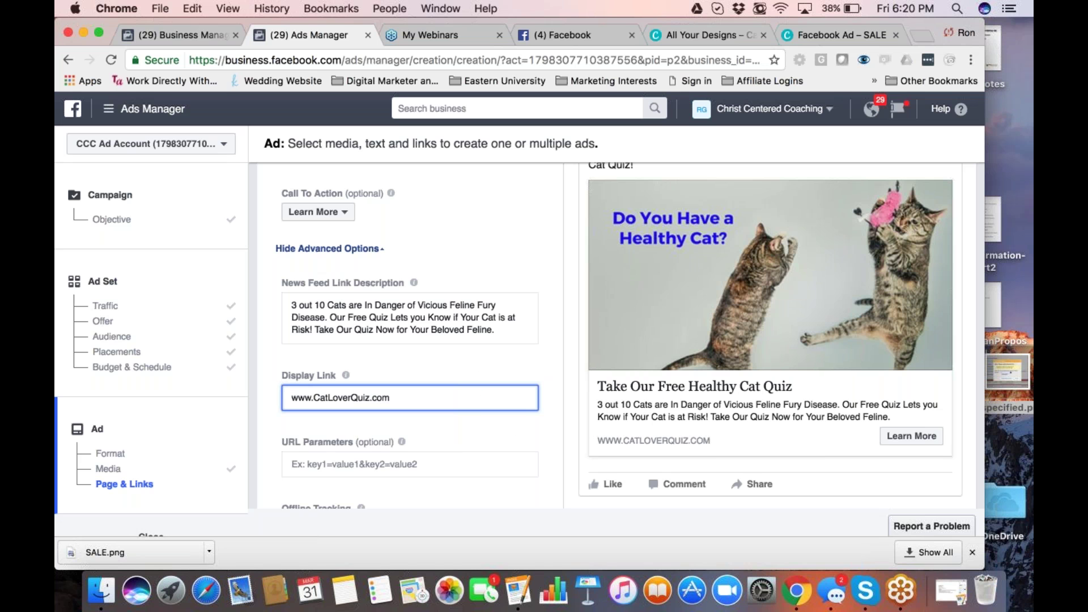
- Review the ad's offline and pixel tracking options and its Desktop News Feed preview
scroll(410, 340, "down", 3)
scroll(450, 315, "down", 3)
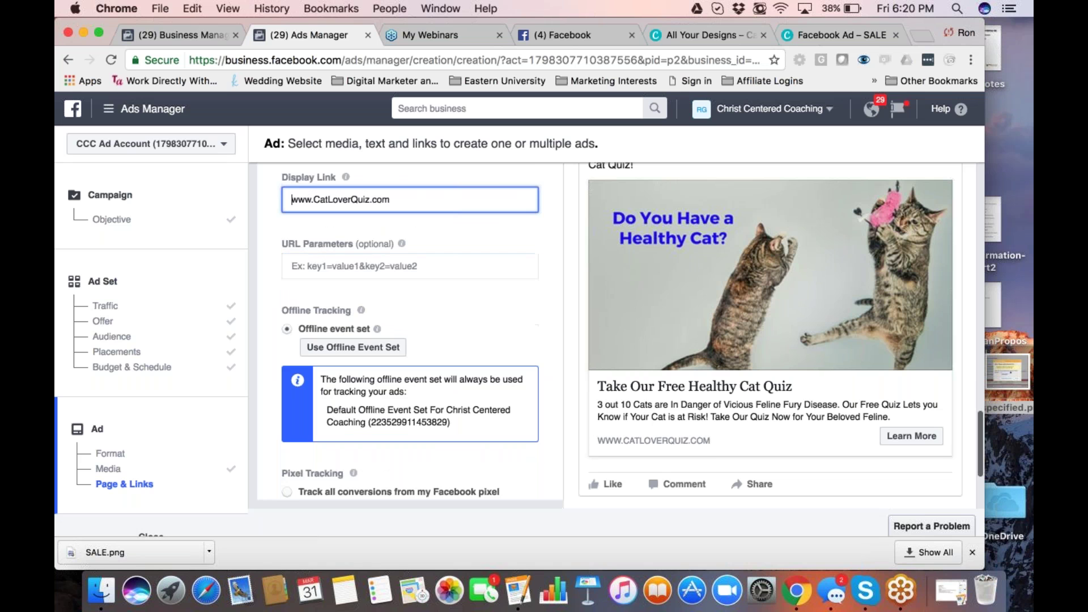
scroll(450, 315, "down", 3)
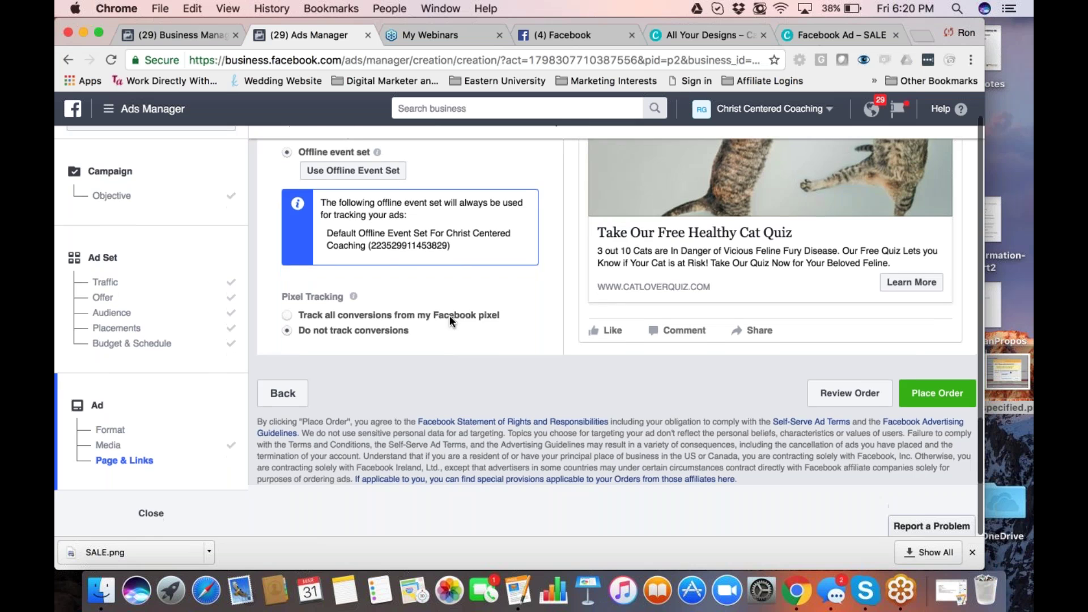
scroll(450, 315, "up", 5)
scroll(450, 321, "up", 3)
mouse_move(793, 300)
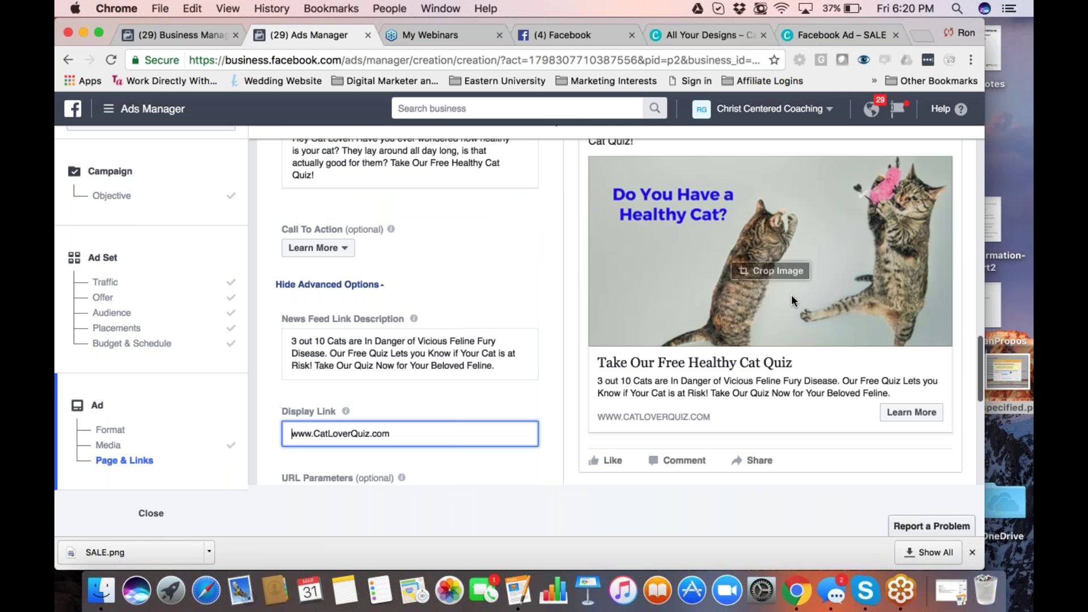
scroll(792, 294, "up", 5)
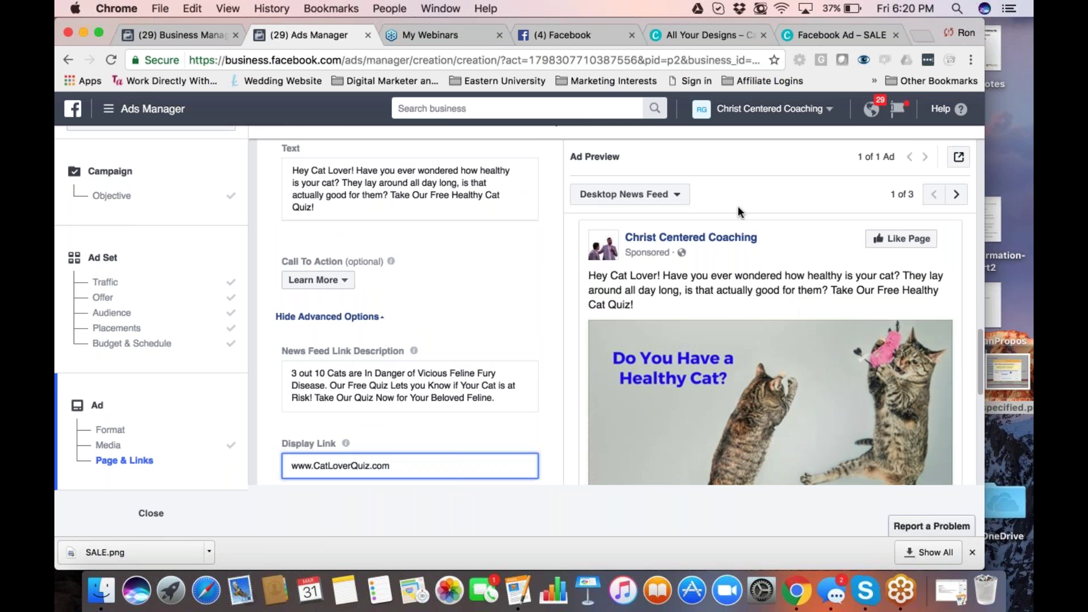
scroll(774, 300, "down", 2)
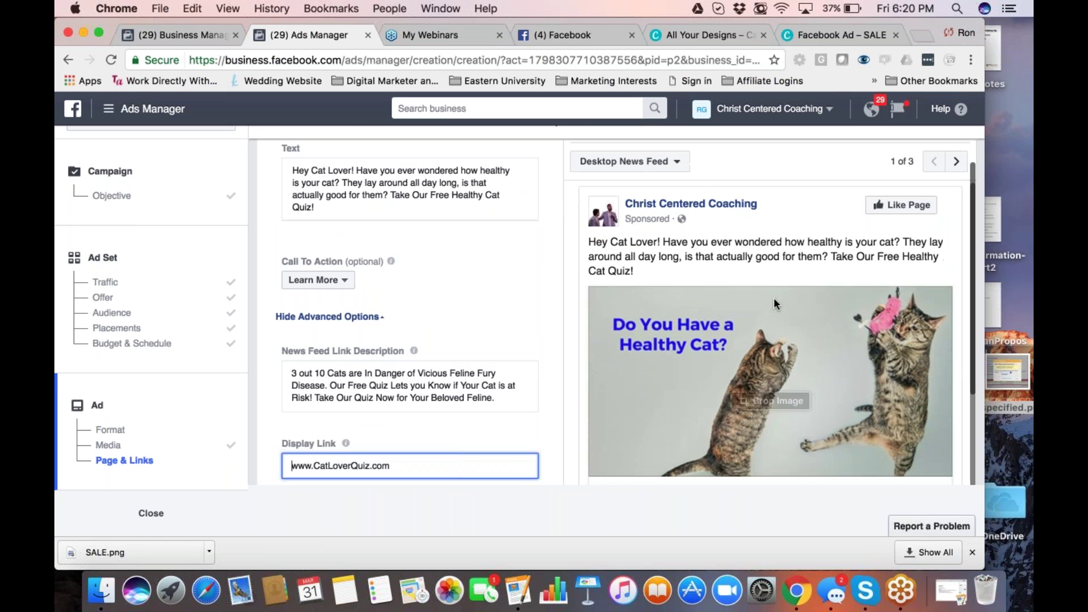
- Hide the browser's downloads bar and check how the ad looks in the Mobile News Feed and Feature Phone previews
left_click(973, 553)
scroll(794, 340, "up", 2)
scroll(793, 340, "down", 1)
scroll(794, 340, "up", 1)
left_click(957, 197)
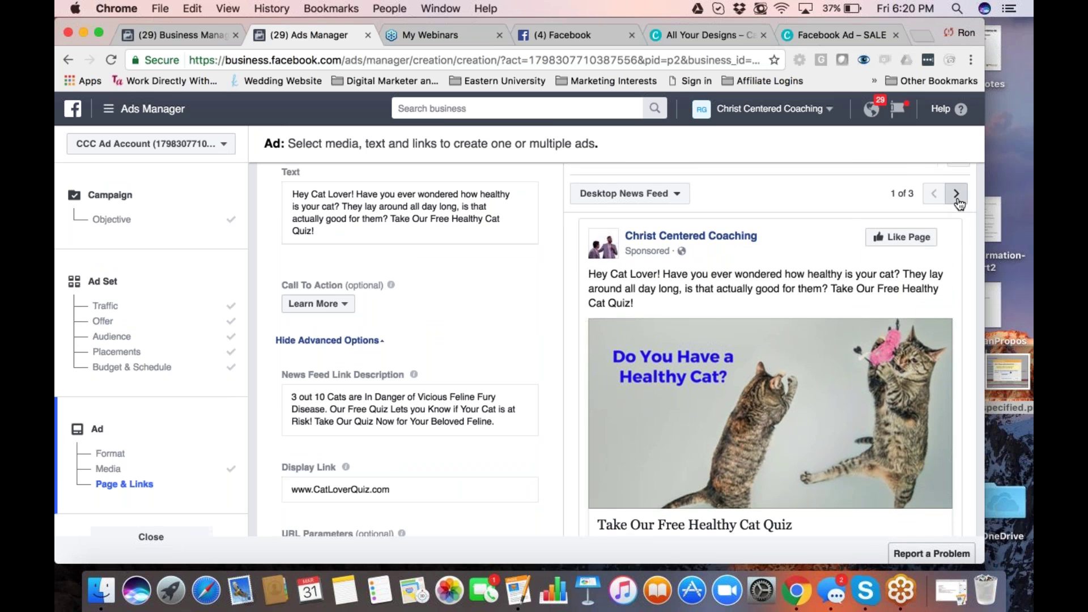
left_click(957, 194)
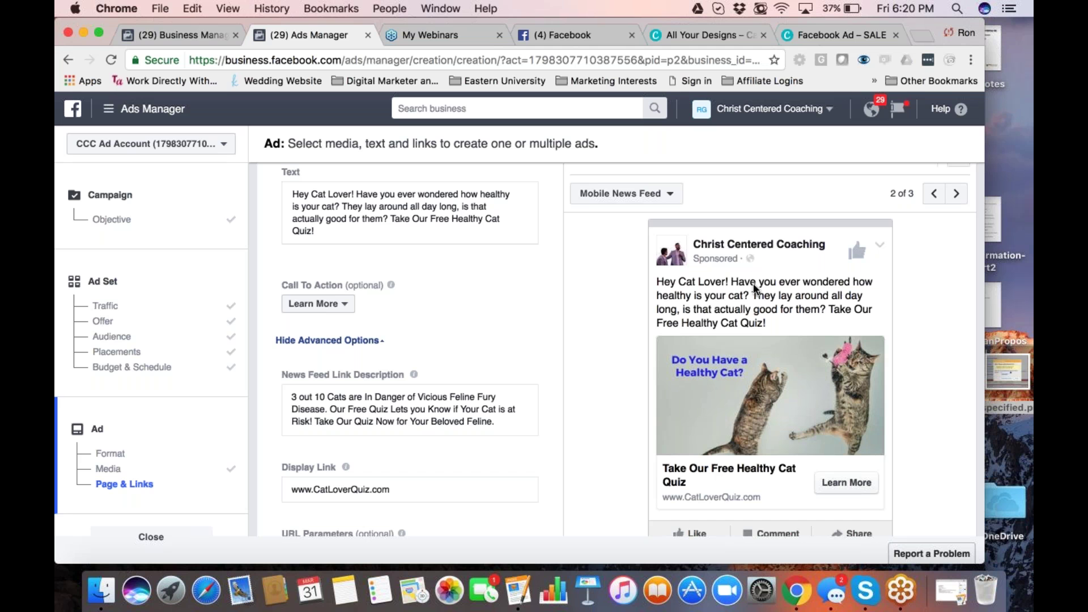
scroll(754, 375, "down", 2)
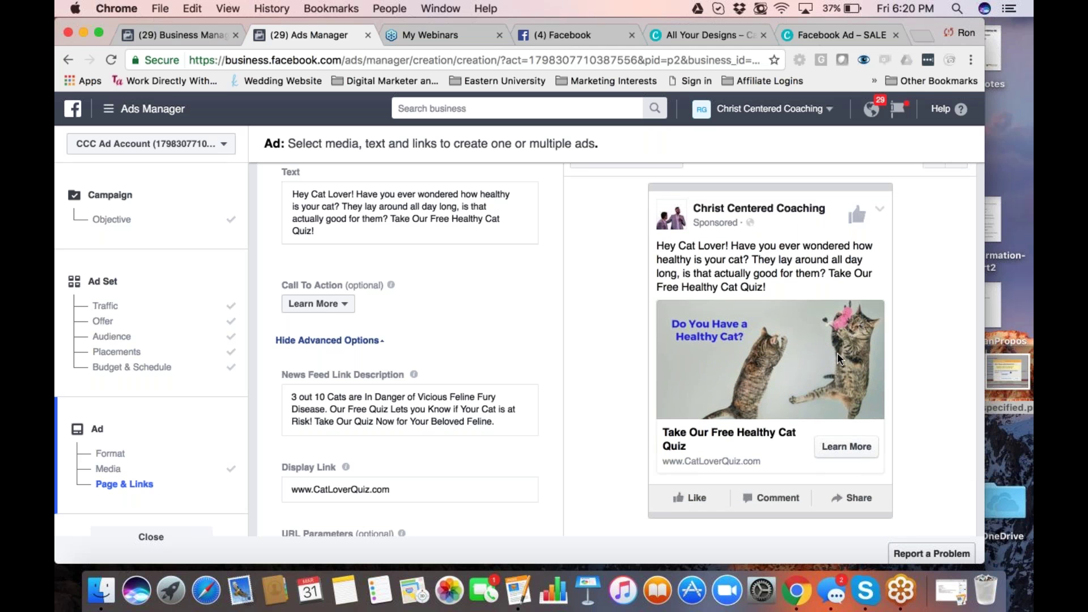
scroll(838, 352, "up", 2)
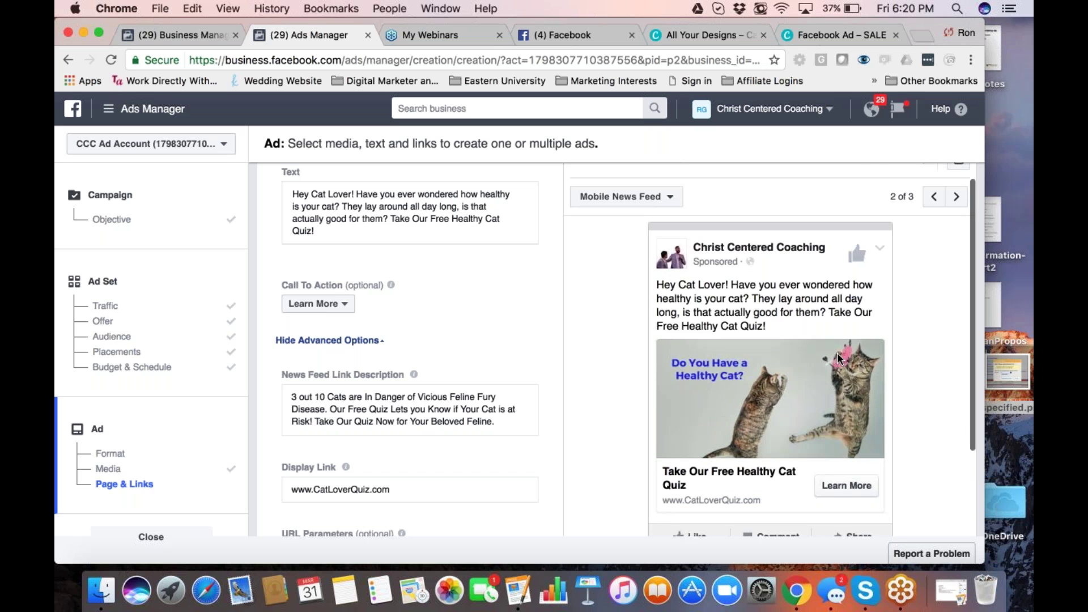
left_click(956, 198)
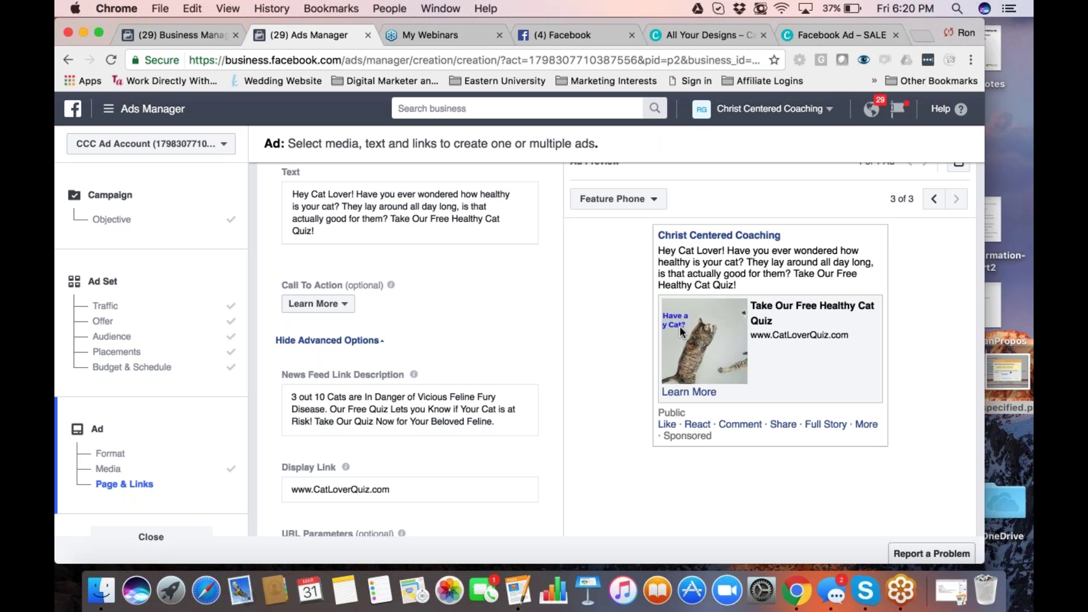
scroll(753, 352, "up", 1)
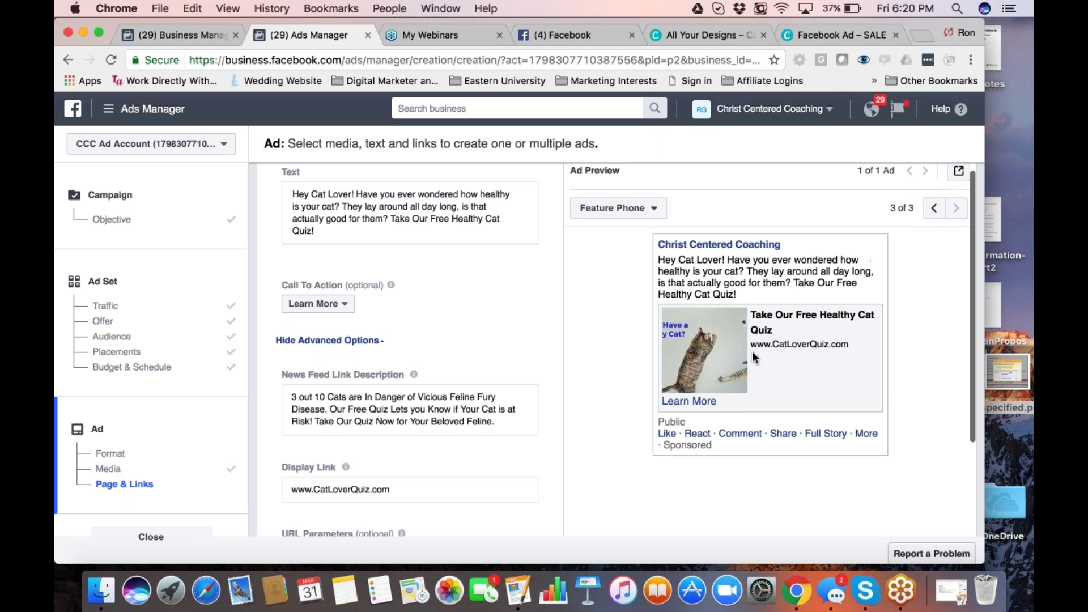
scroll(753, 351, "up", 3)
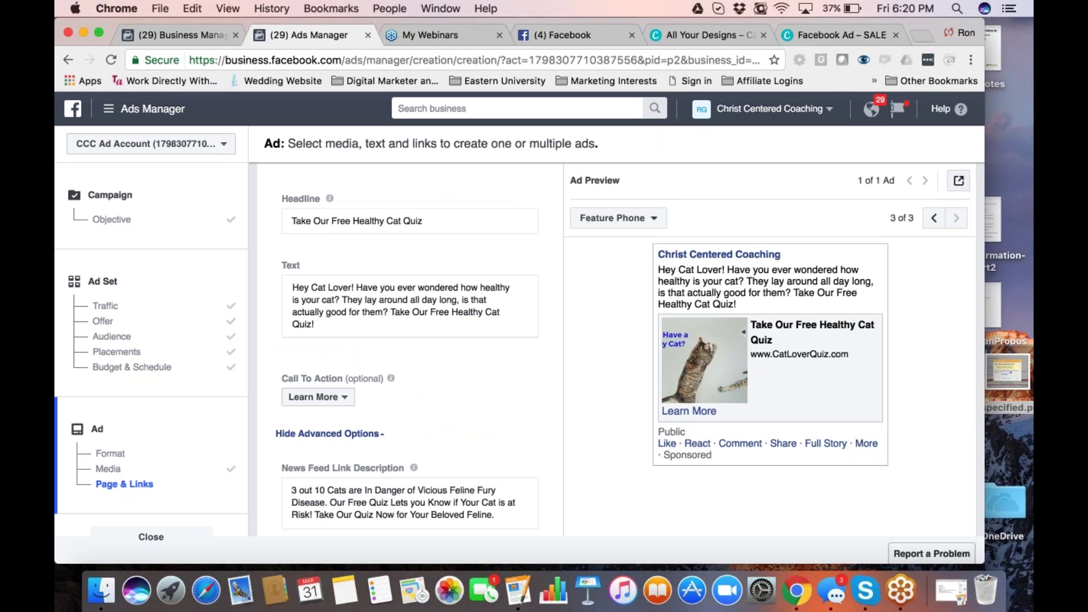
- Return to the Mobile News Feed preview and send a notification to Facebook for previewing the ad on a device
left_click(932, 218)
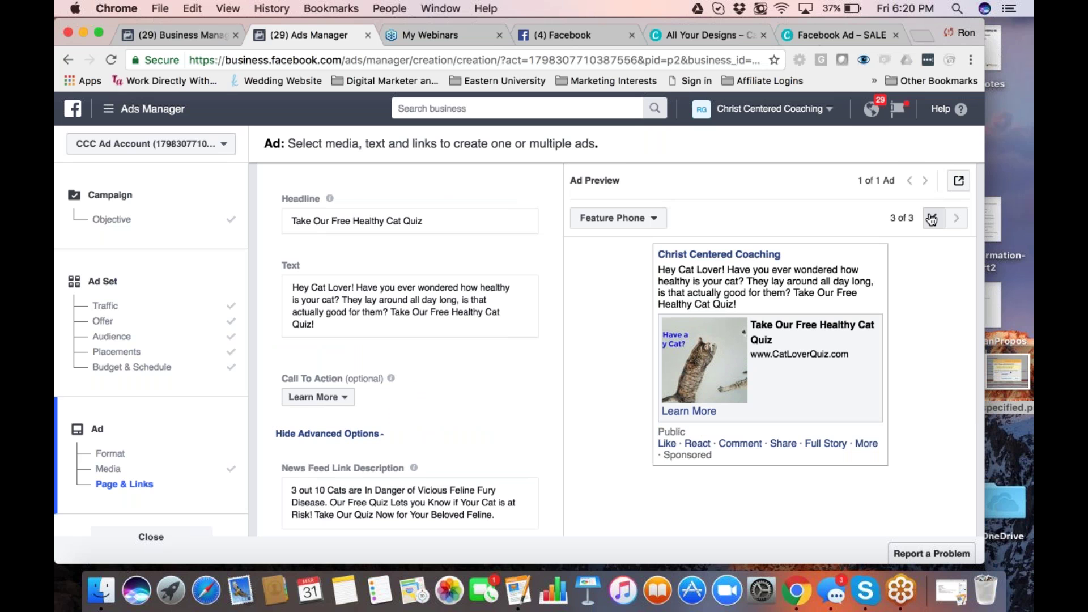
left_click(960, 183)
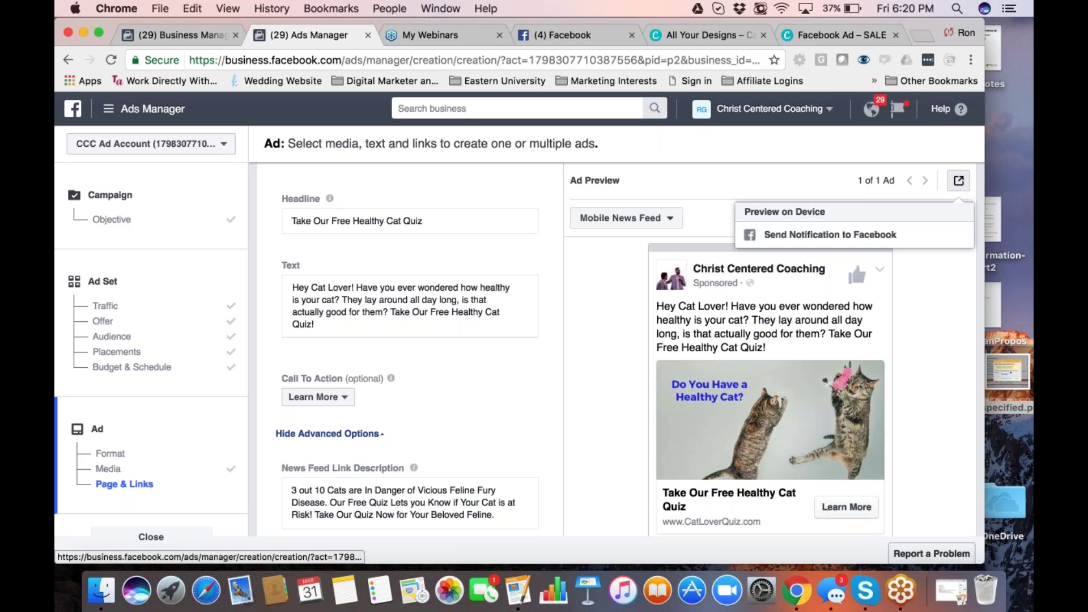
left_click(859, 237)
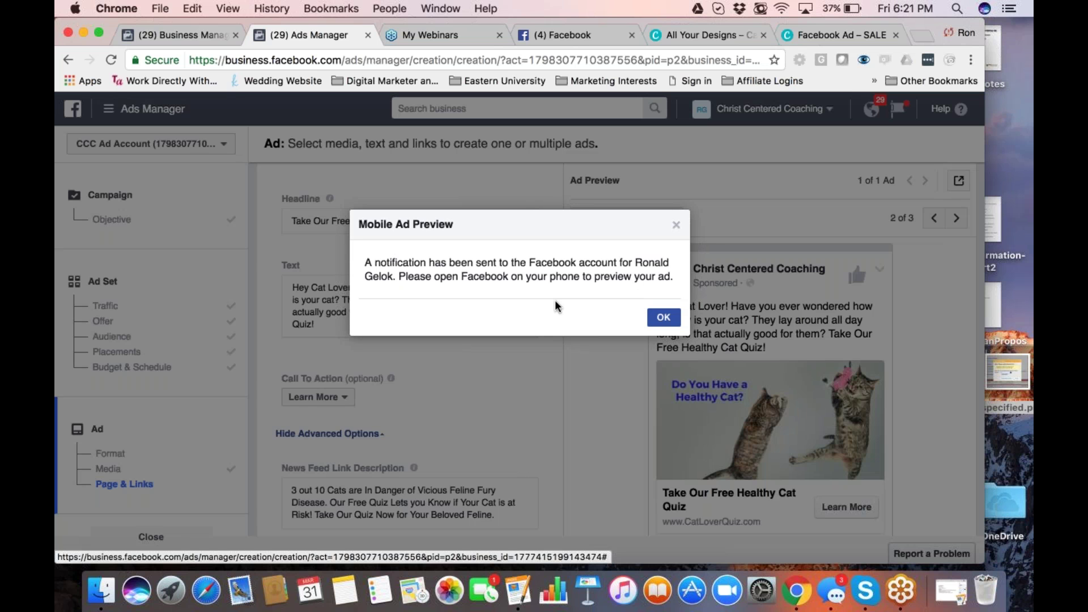
- Dismiss the mobile preview message, return to the Desktop News Feed preview and show the option for sending a device preview notification to Facebook
left_click(664, 316)
left_click(936, 222)
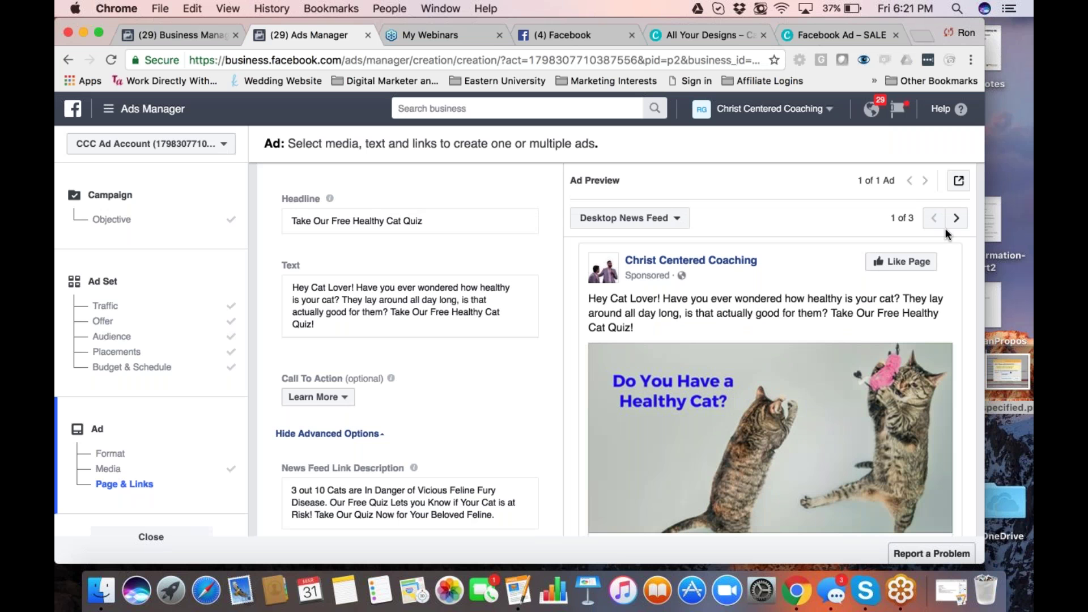
left_click(957, 187)
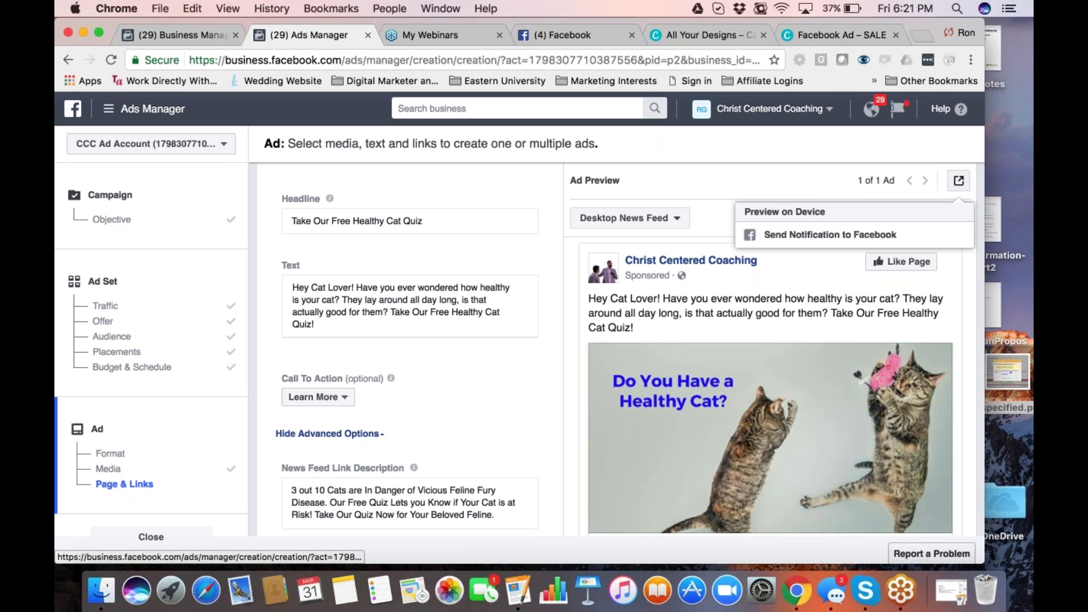
left_click(865, 235)
- Turn on tracking of all conversions from the Facebook pixel and look through the available pixels without changing the selected one
scroll(530, 393, "down", 10)
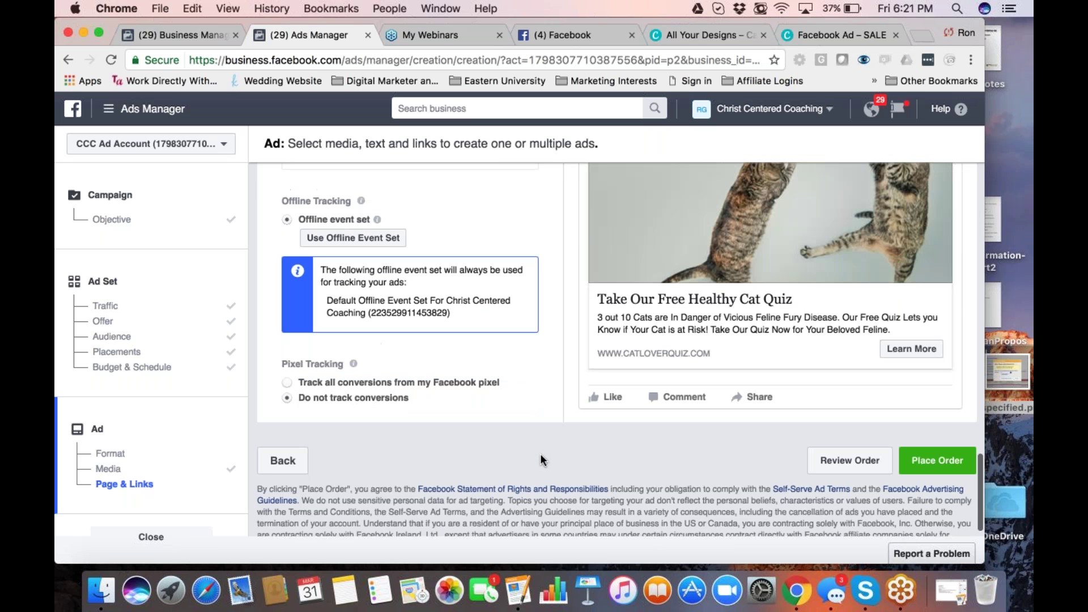
scroll(541, 460, "down", 1)
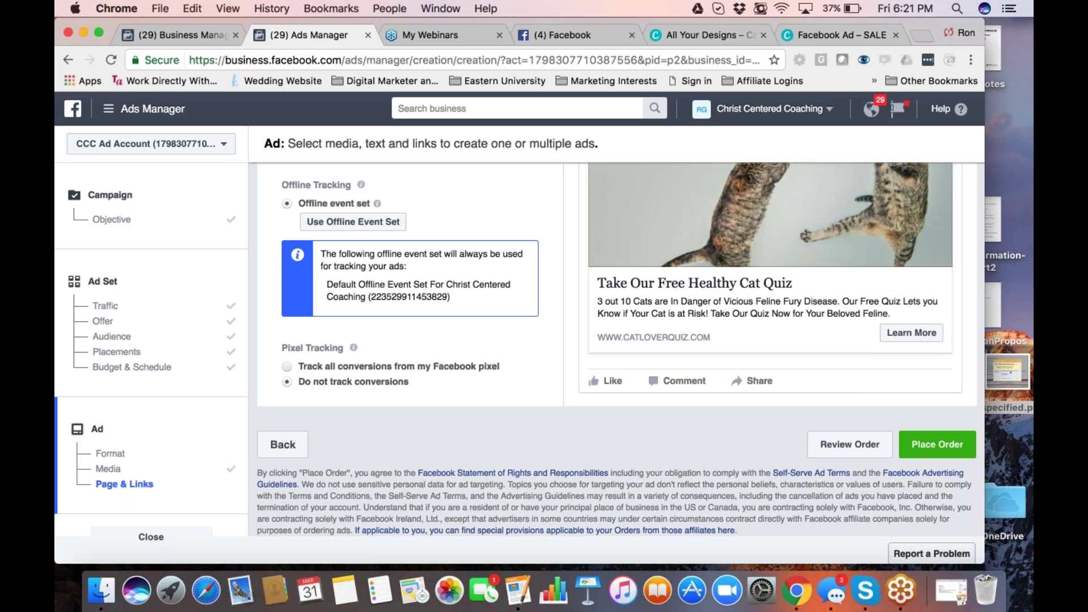
left_click(287, 366)
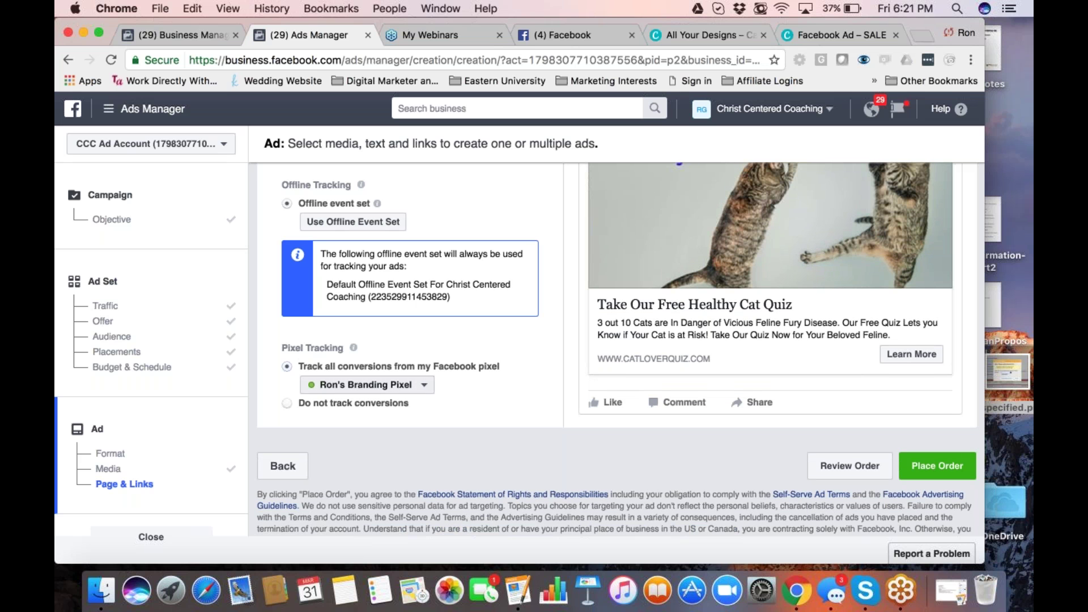
left_click(420, 384)
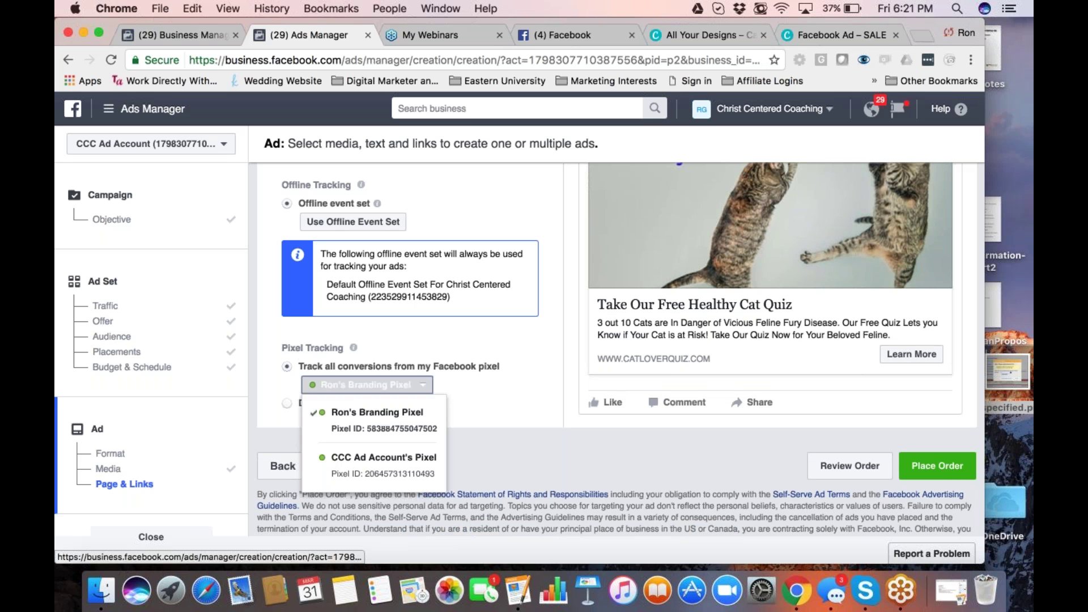
left_click(485, 349)
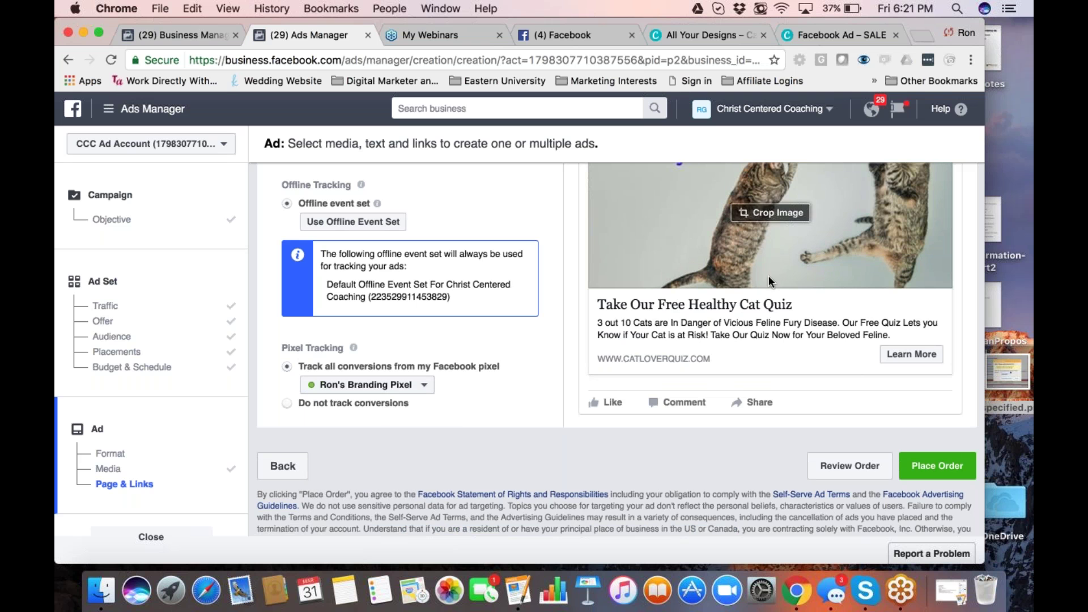
- Set the ad's pixel tracking back to Do not track conversions
scroll(769, 276, "up", 5)
scroll(768, 276, "down", 3)
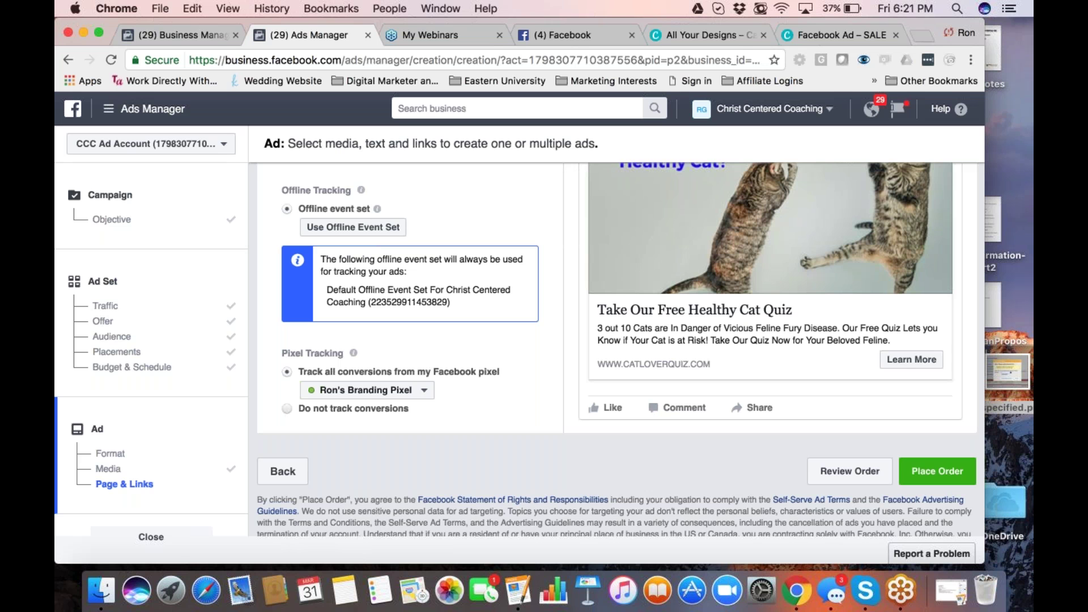
left_click(363, 408)
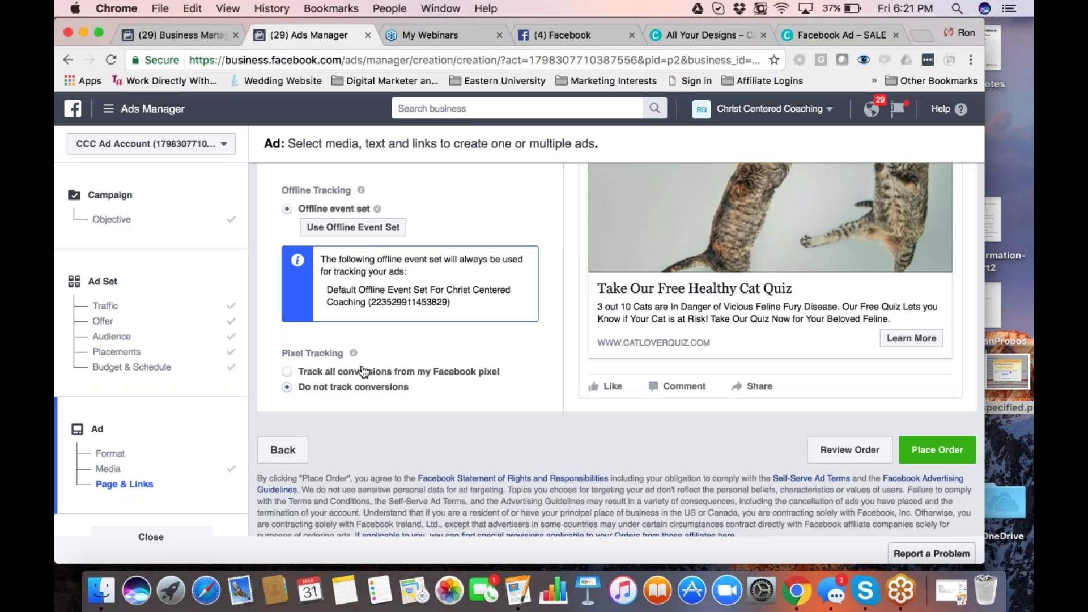
- Review the whole ad setup from format and images through headline, text, link description and display link
scroll(364, 372, "up", 15)
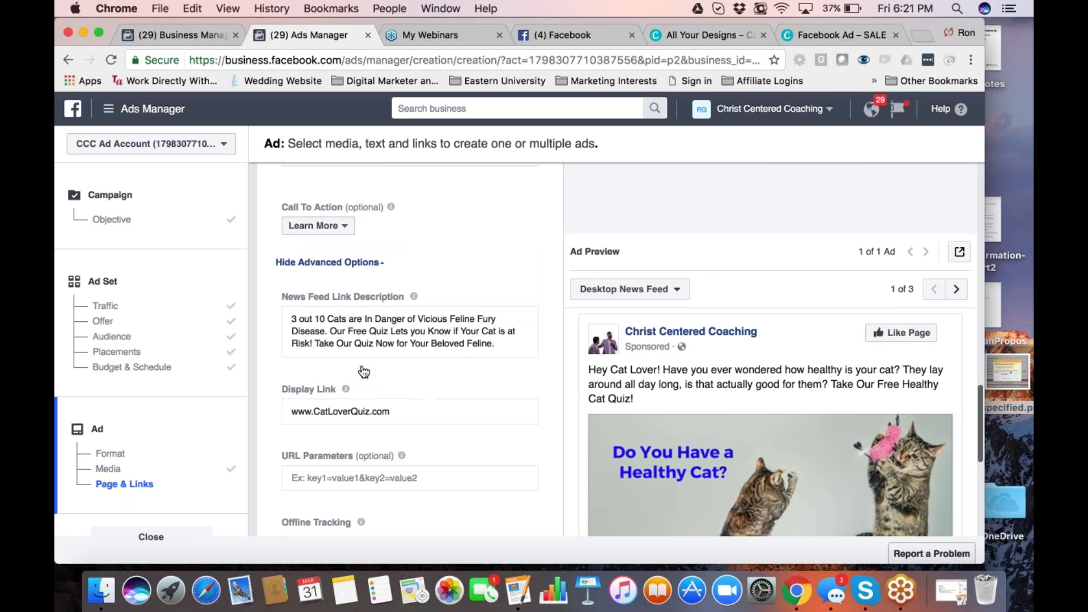
scroll(526, 270, "up", 6)
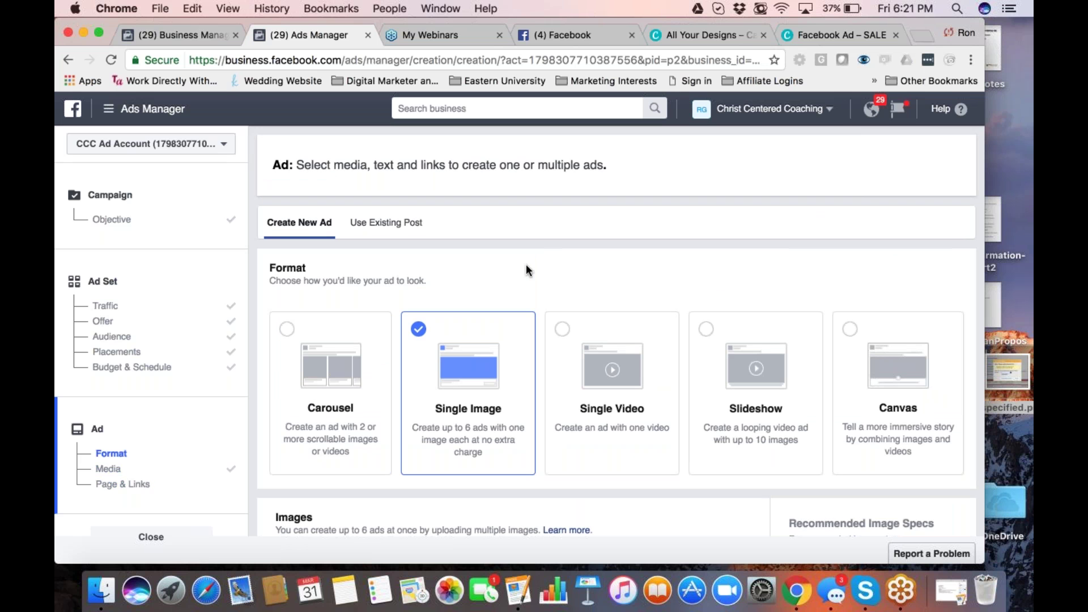
scroll(526, 270, "down", 1)
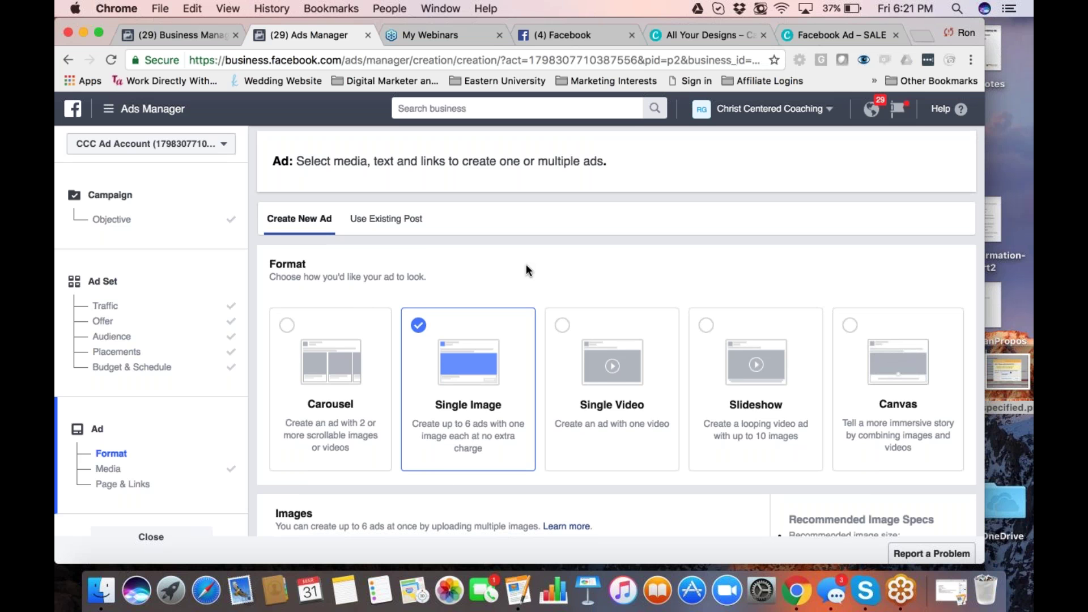
scroll(526, 265, "down", 2)
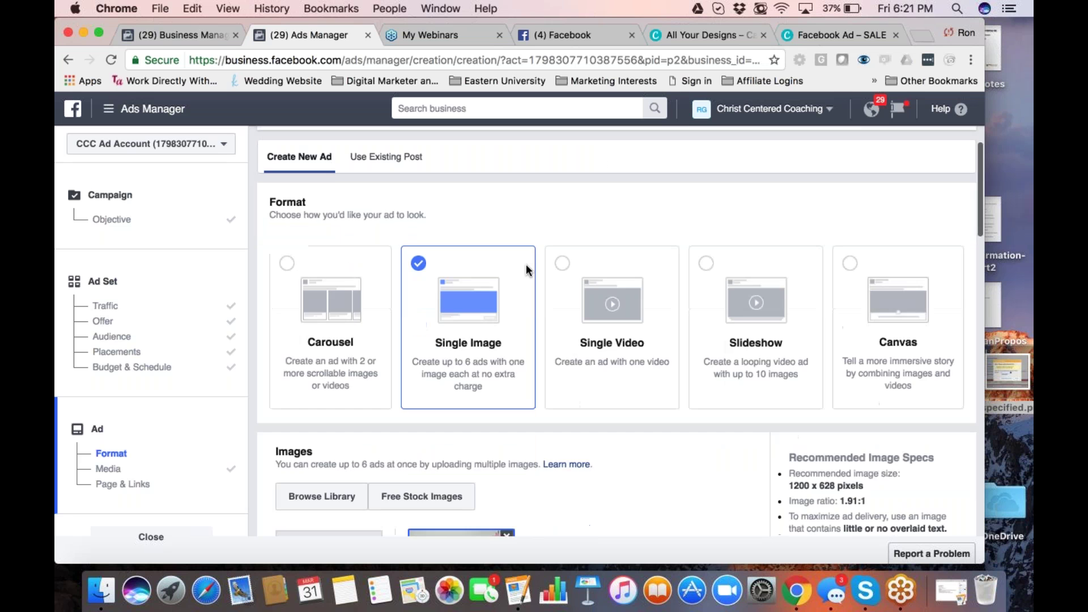
scroll(526, 264, "down", 7)
scroll(526, 265, "down", 5)
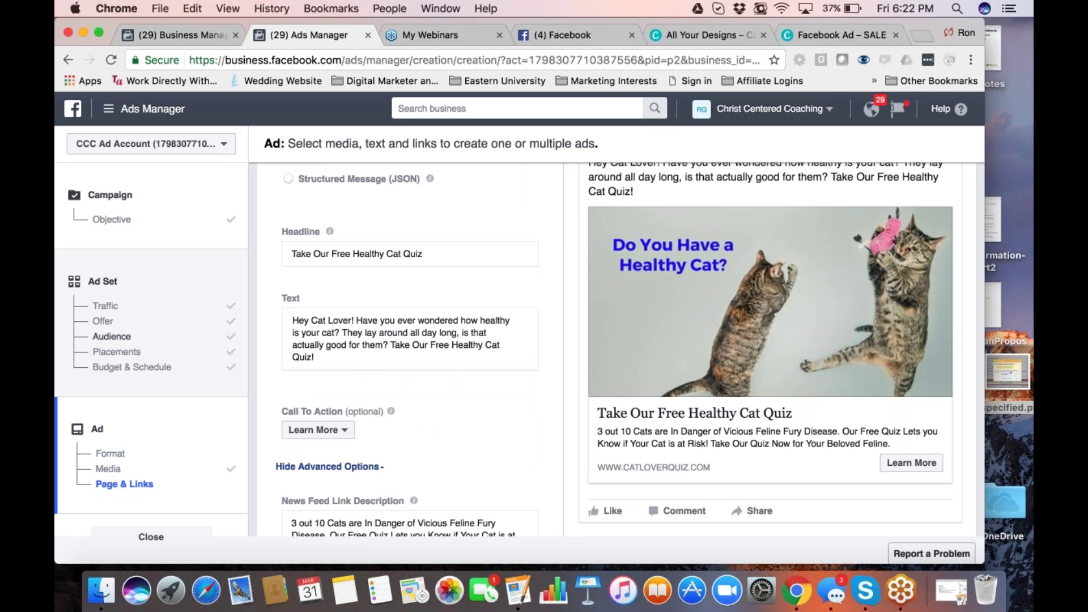
scroll(448, 447, "down", 5)
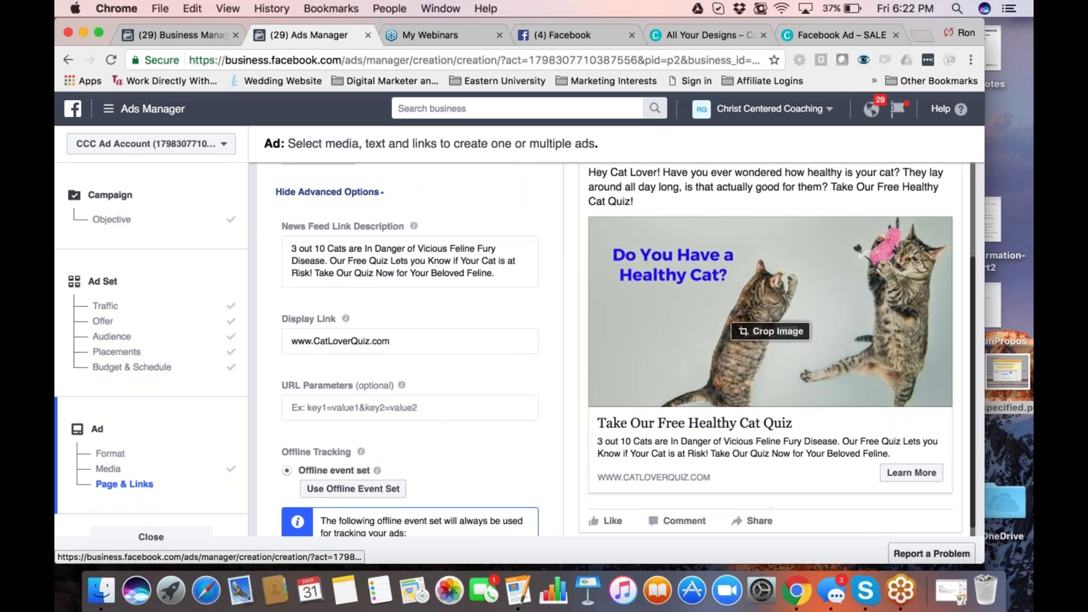
scroll(885, 362, "down", 1)
- Leave the ad creation and open the campaign list of the CCC Ad Account
left_click(111, 113)
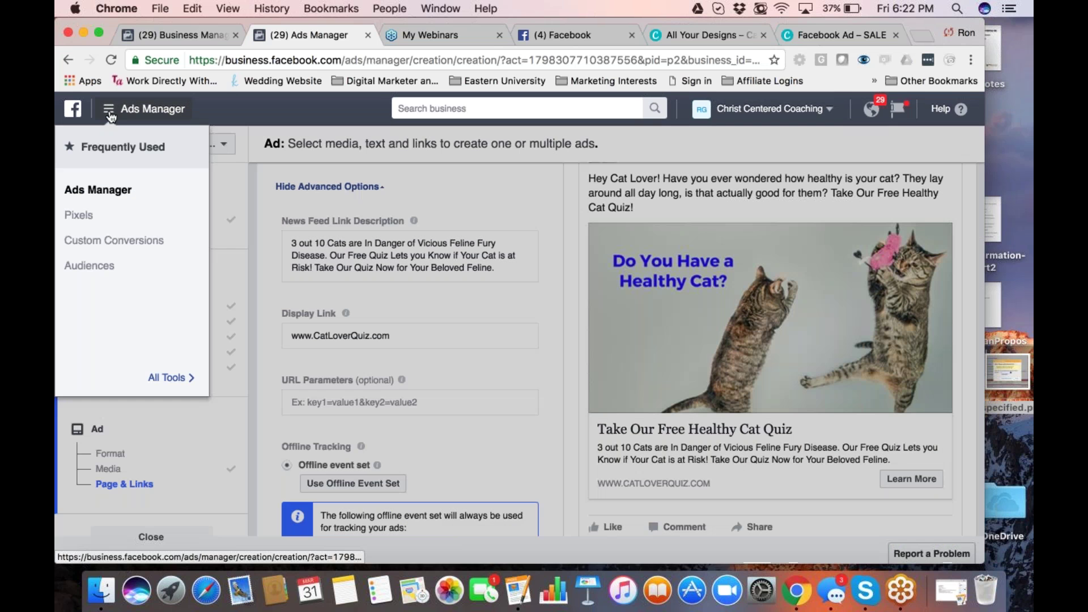
left_click(97, 190)
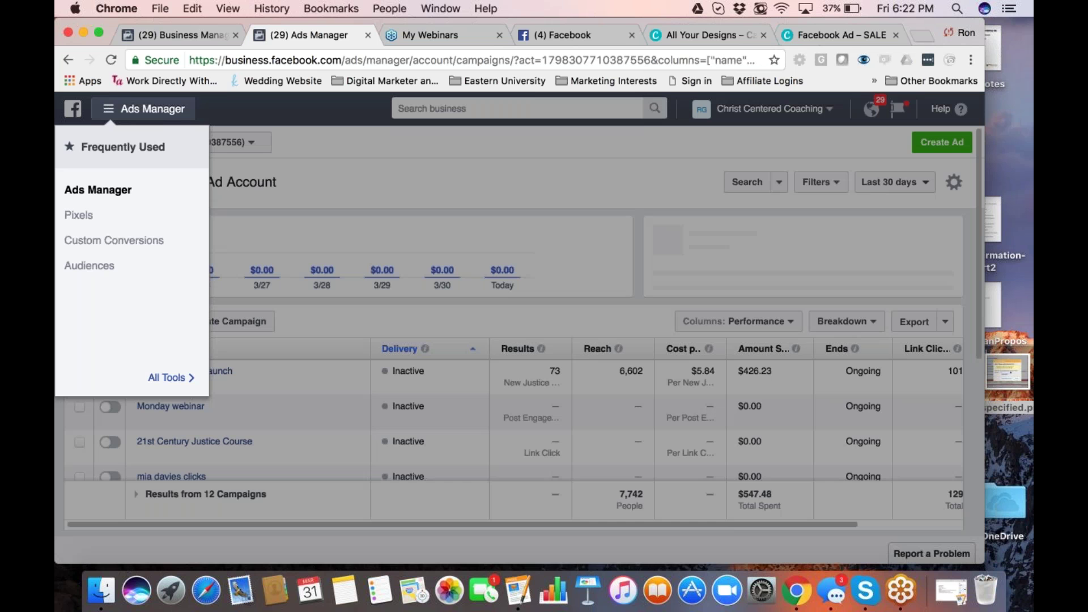
left_click(270, 376)
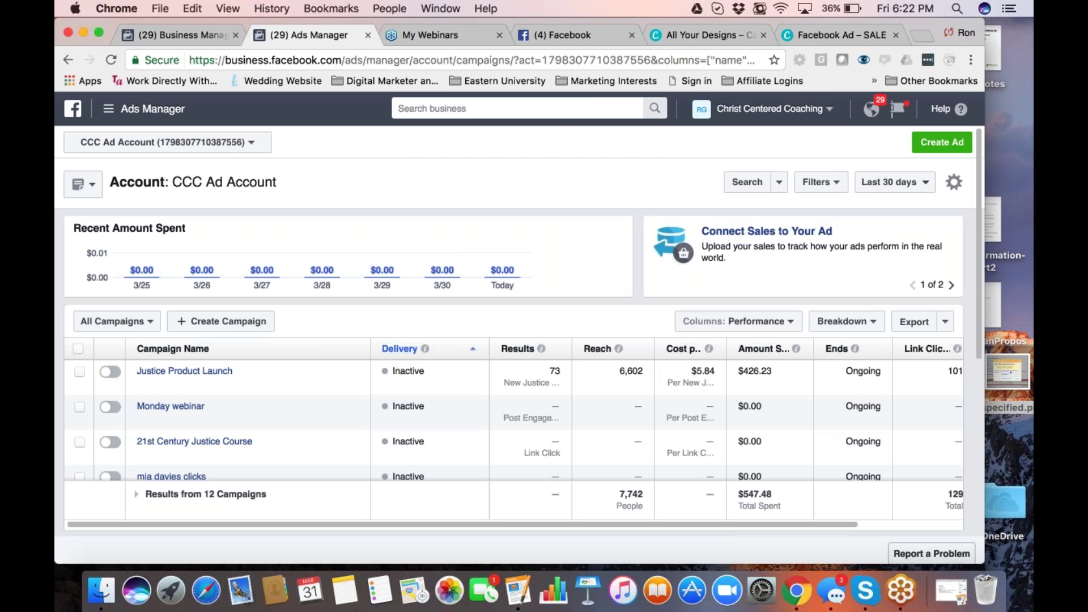
- Open the Justice Product Launch campaign and examine its ad sets' results, reach, cost per result and budgets
left_click(209, 373)
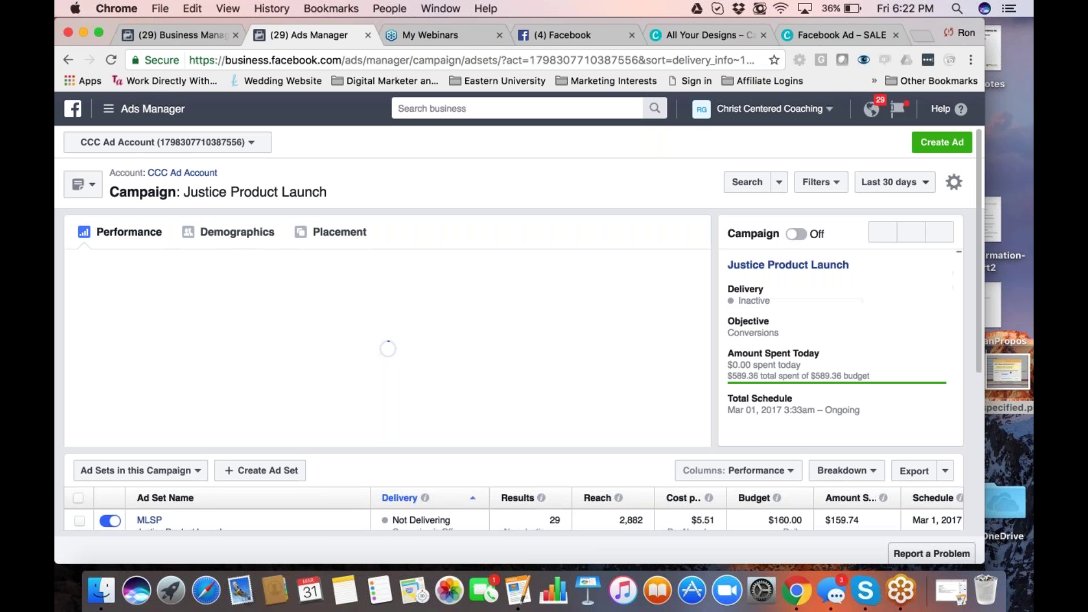
scroll(511, 369, "down", 2)
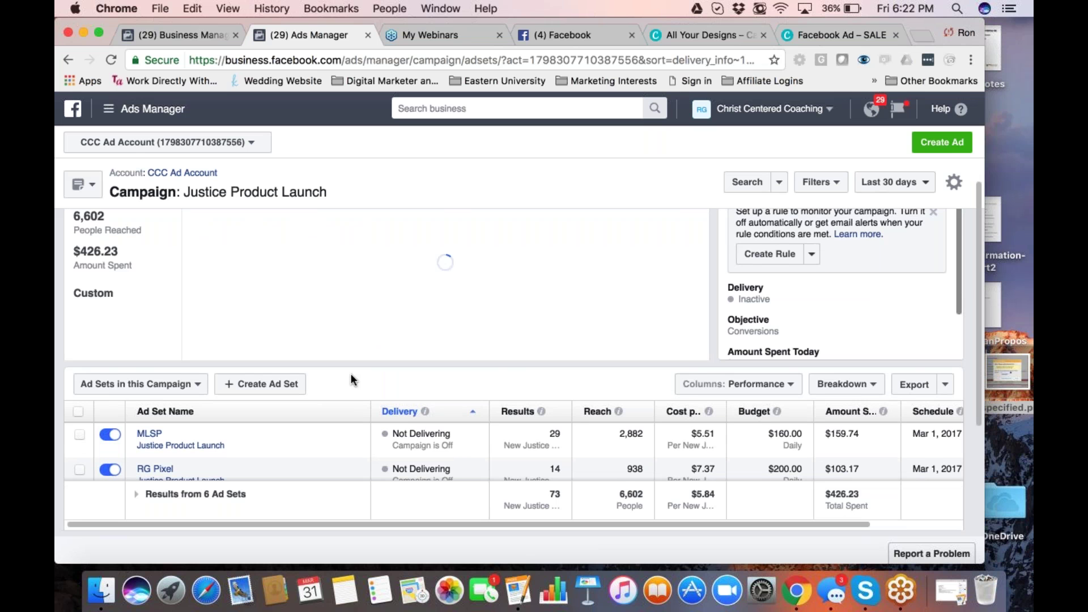
scroll(351, 373, "down", 3)
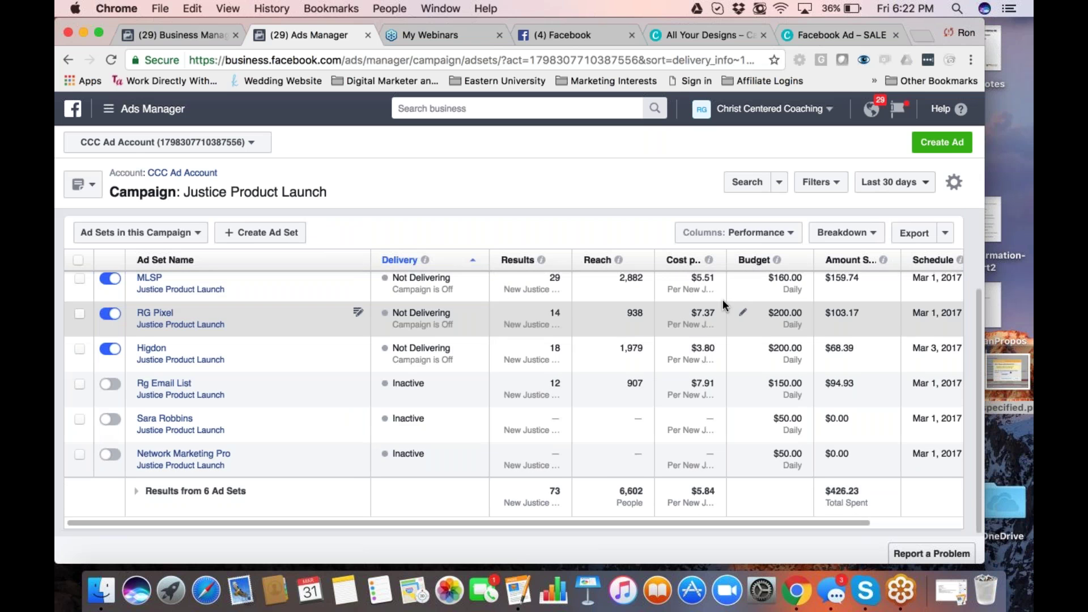
scroll(721, 299, "right", 1)
scroll(721, 300, "up", 1)
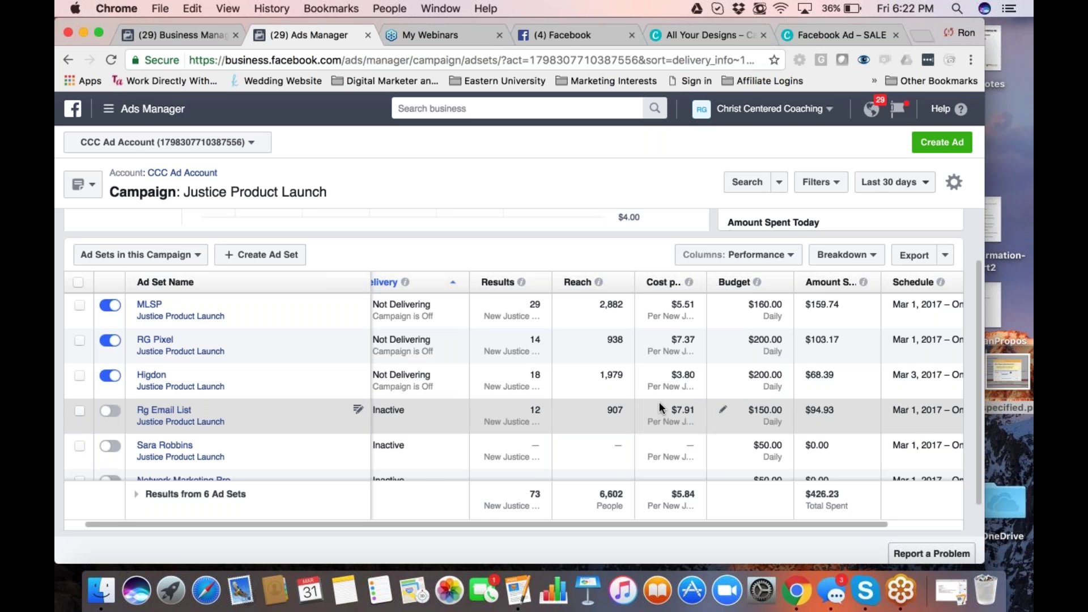
- Open the MLSP ad set and examine the performance of its ads
scroll(659, 403, "left", 1)
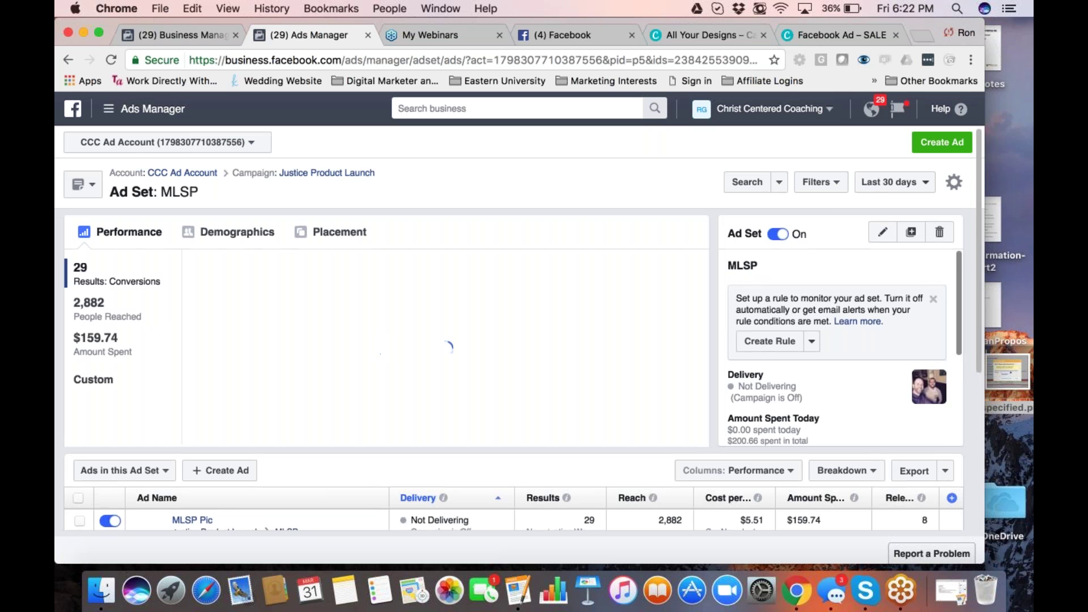
scroll(514, 340, "down", 5)
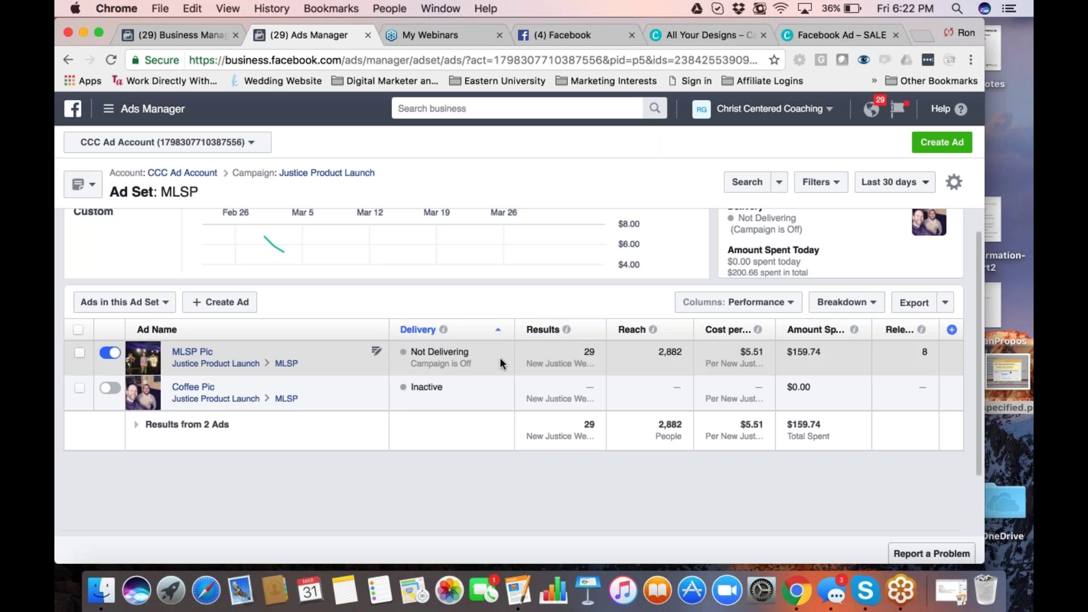
scroll(508, 299, "up", 3)
scroll(357, 420, "down", 3)
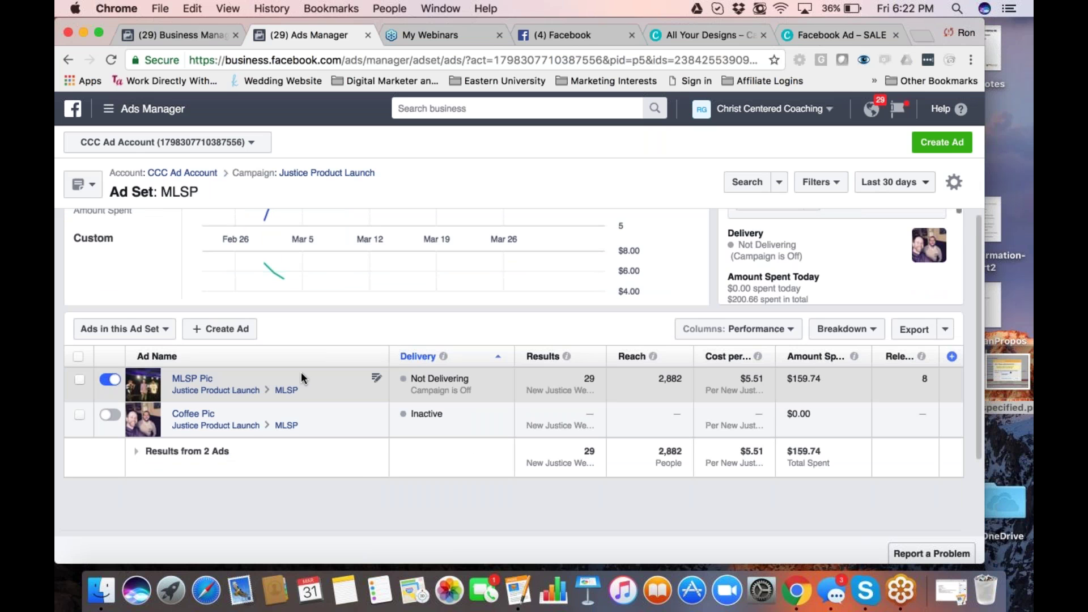
- Open the MLSP Pic ad and examine its reach, cost per result, amount spent and relevance score
left_click(193, 379)
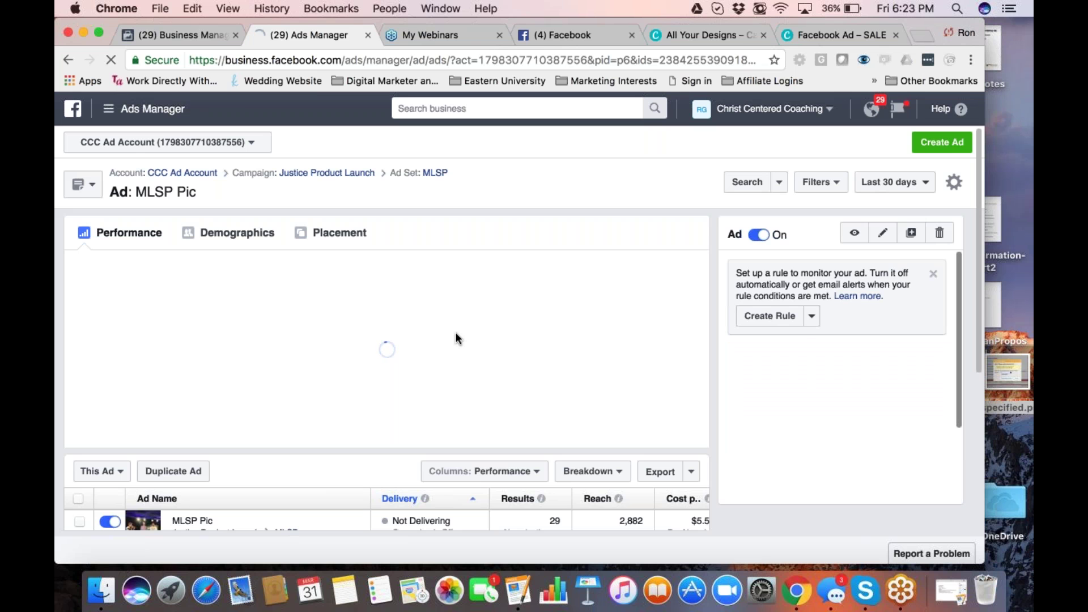
scroll(576, 408, "down", 3)
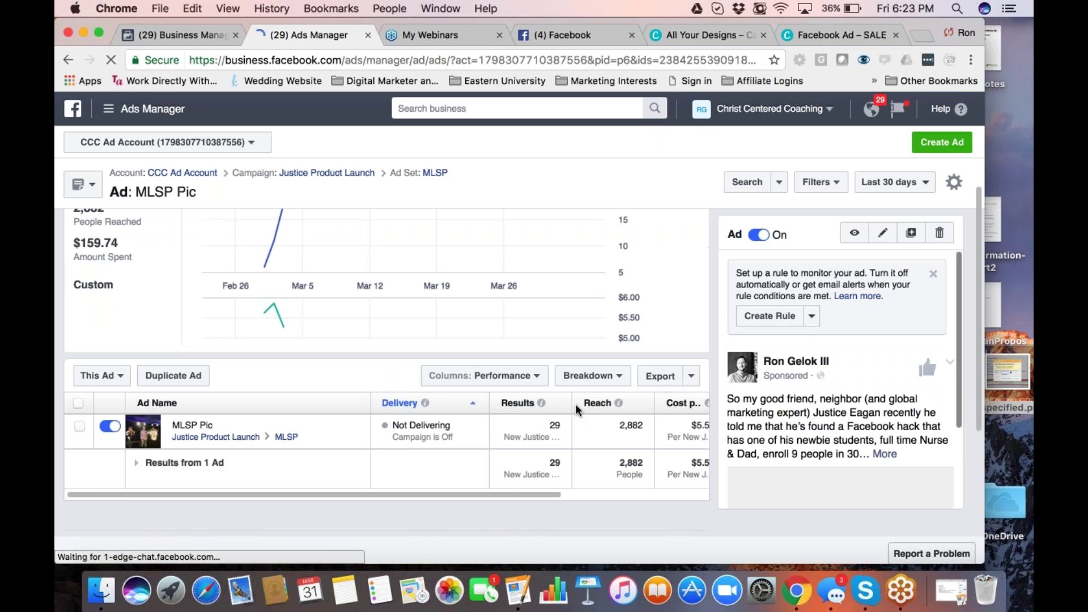
scroll(572, 411, "right", 3)
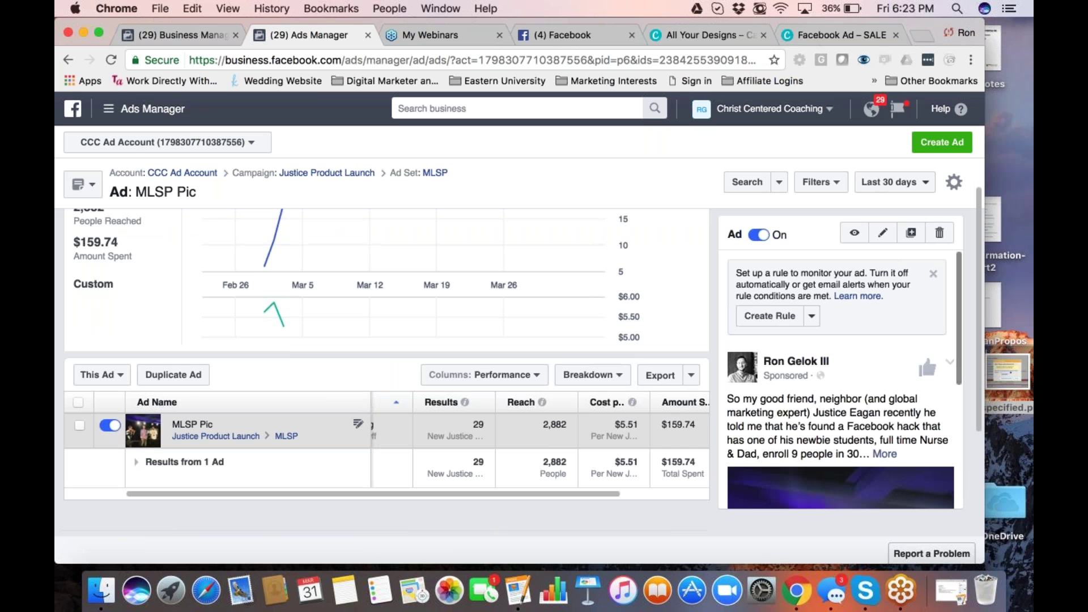
scroll(626, 423, "right", 2)
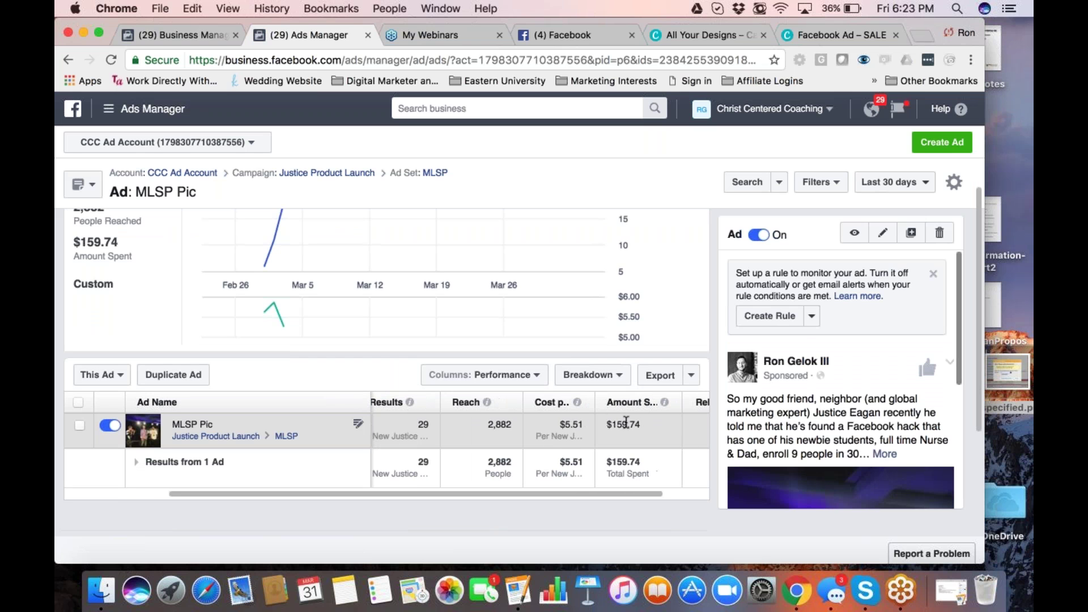
scroll(633, 426, "right", 2)
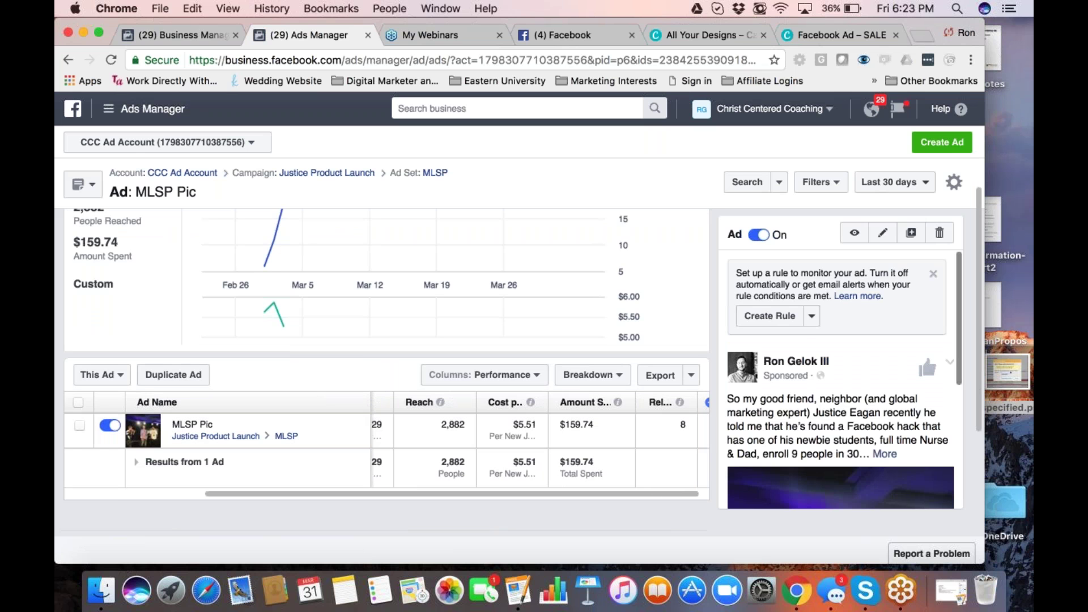
scroll(657, 408, "right", 1)
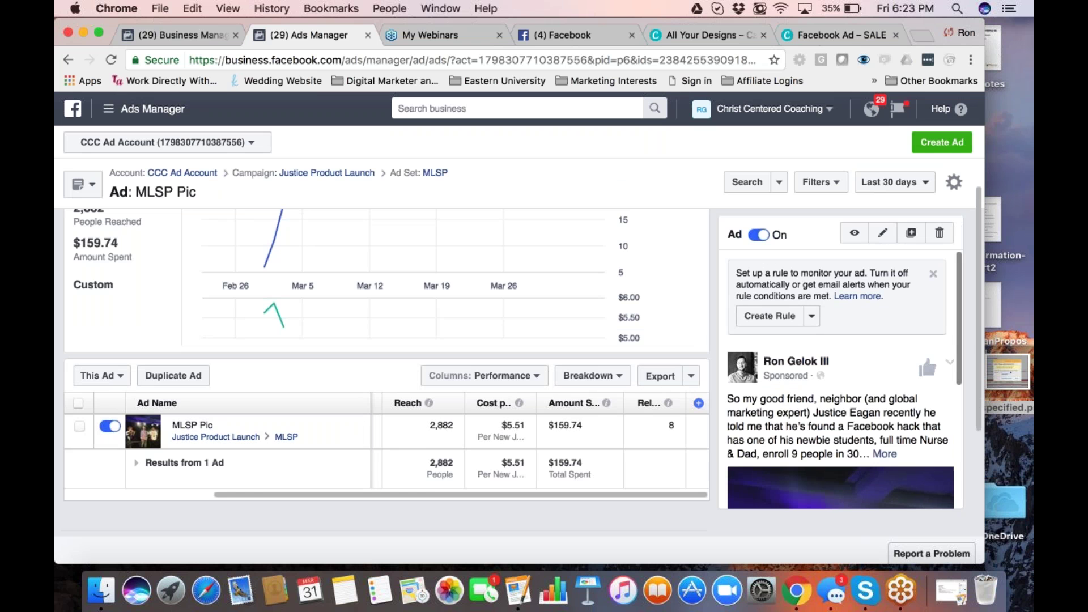
- Read the explanation of the Relevance Score metric and check the MLSP Pic ad's performance chart
mouse_move(669, 403)
scroll(668, 403, "down", 1)
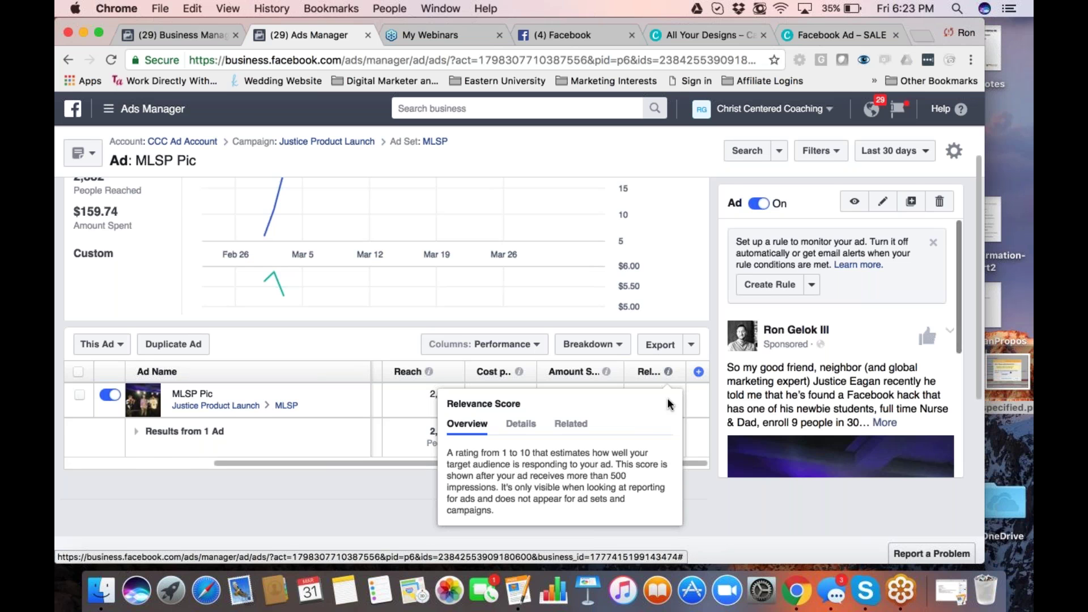
scroll(668, 398, "up", 1)
mouse_move(607, 403)
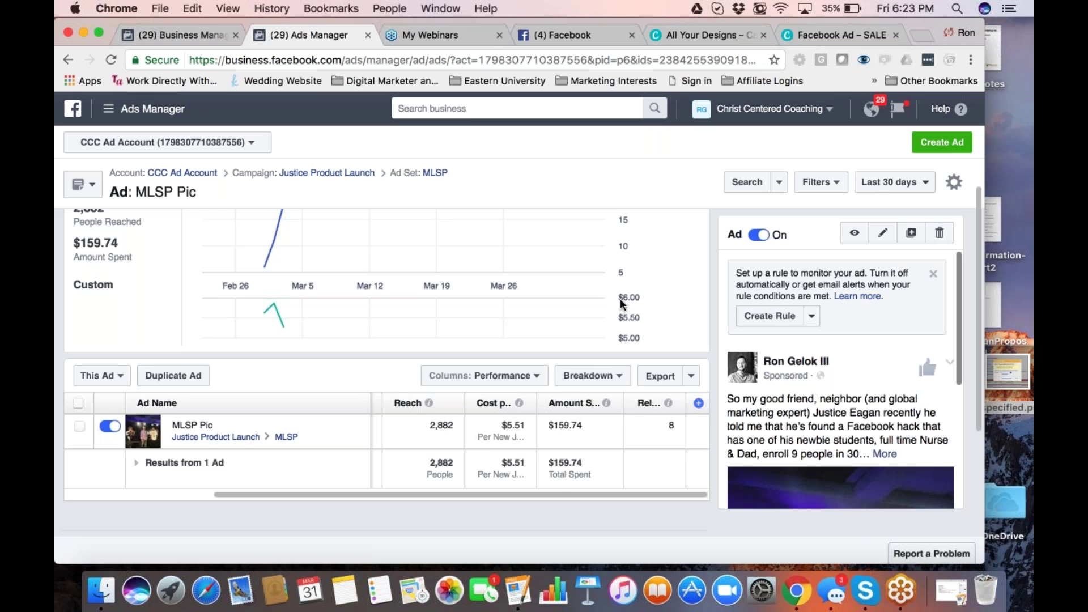
scroll(620, 298, "up", 3)
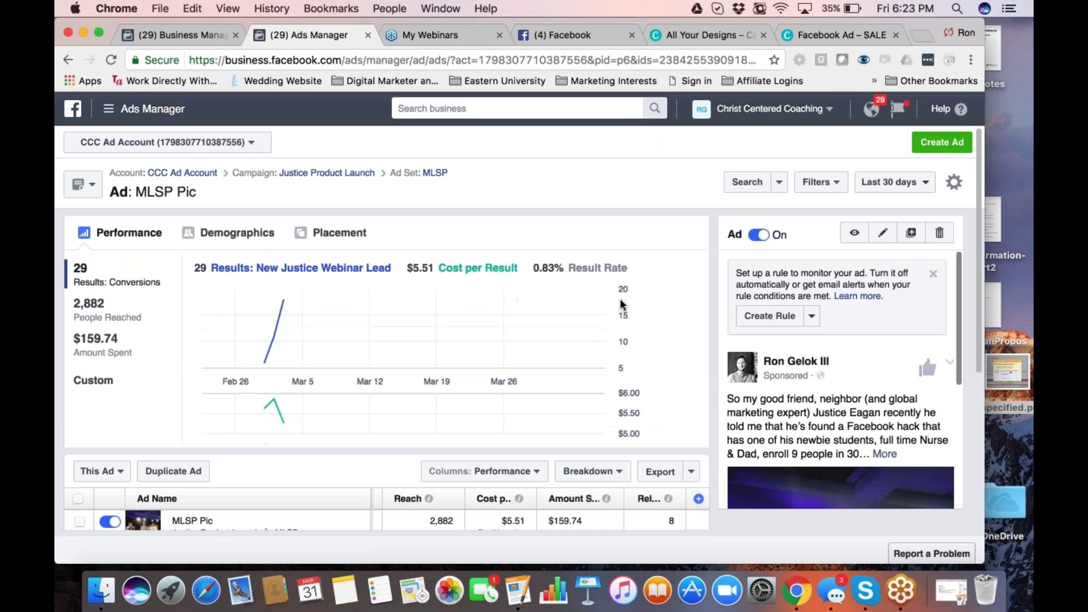
- Return from the MLSP Pic ad to the CCC Ad Account's campaign list
left_click(106, 111)
left_click(114, 192)
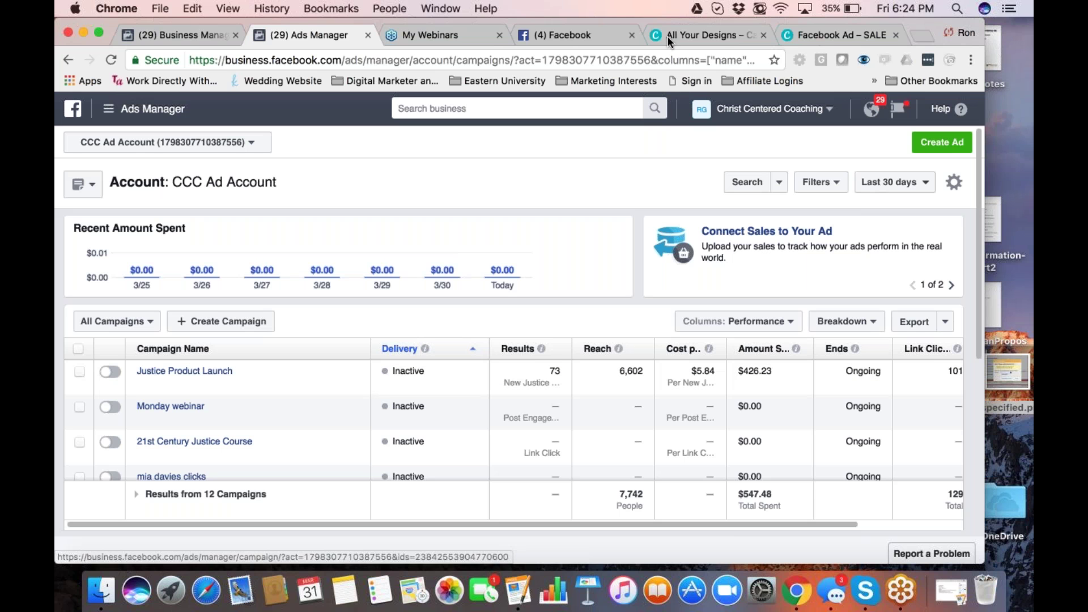
left_click(1023, 51)
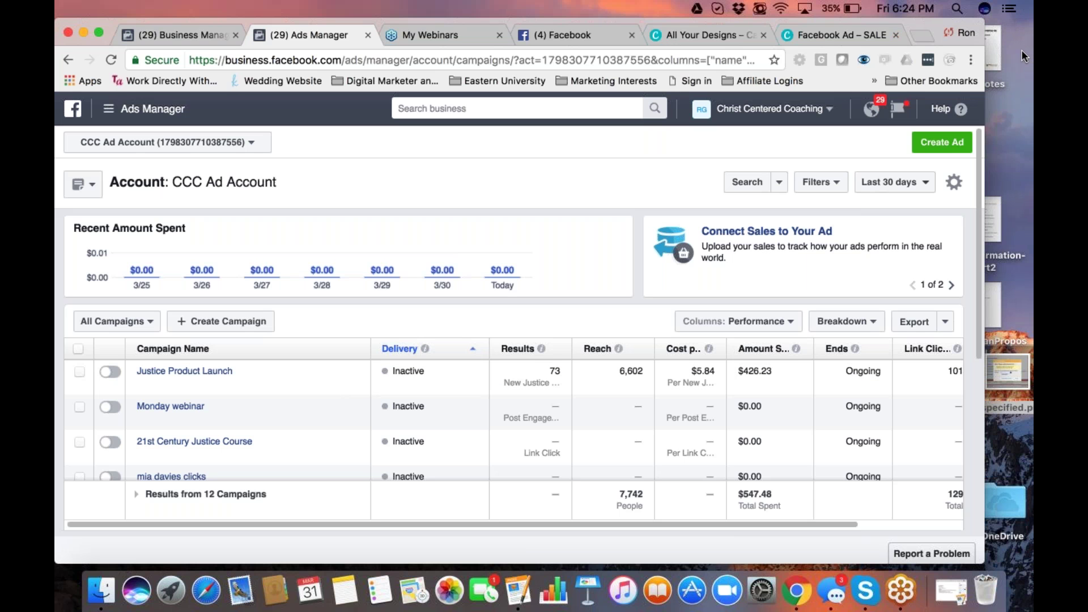